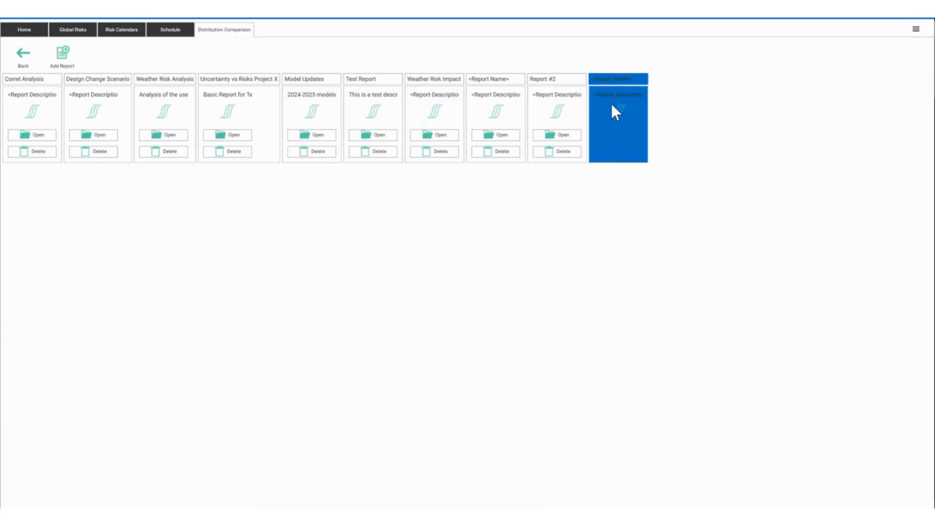
# Open the newly added blank report and name it "Webinar Report"
pyautogui.click(40, 55)
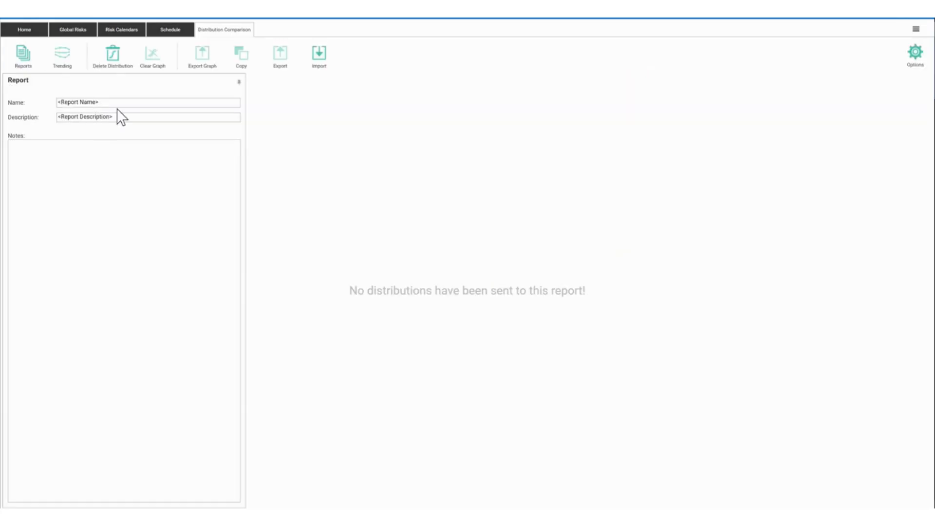
pyautogui.moveTo(113, 102); pyautogui.dragTo(40, 103)
pyautogui.write('Und')
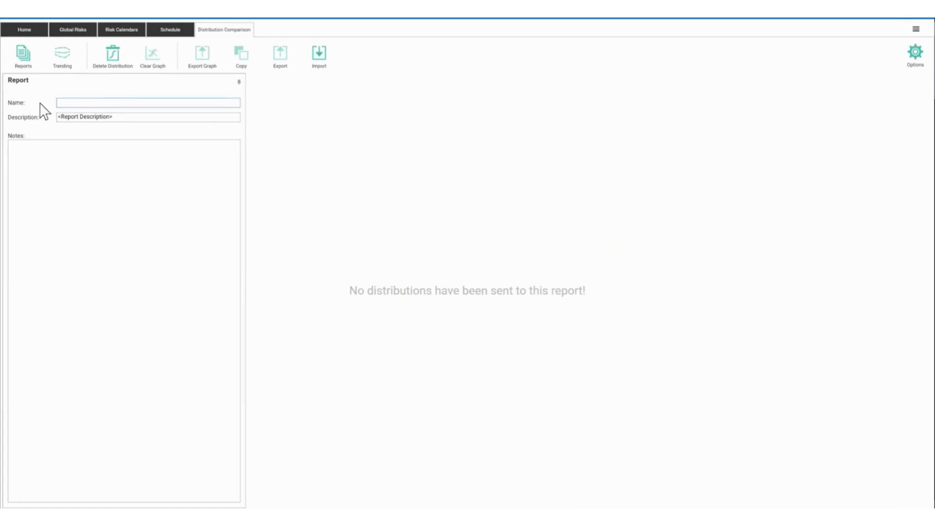
pyautogui.write('Webinar Report')
# Set the report's description to "Test Report to Show Comparison Feature"
pyautogui.click(125, 117)
pyautogui.moveTo(125, 117); pyautogui.dragTo(31, 119)
pyautogui.write('T')
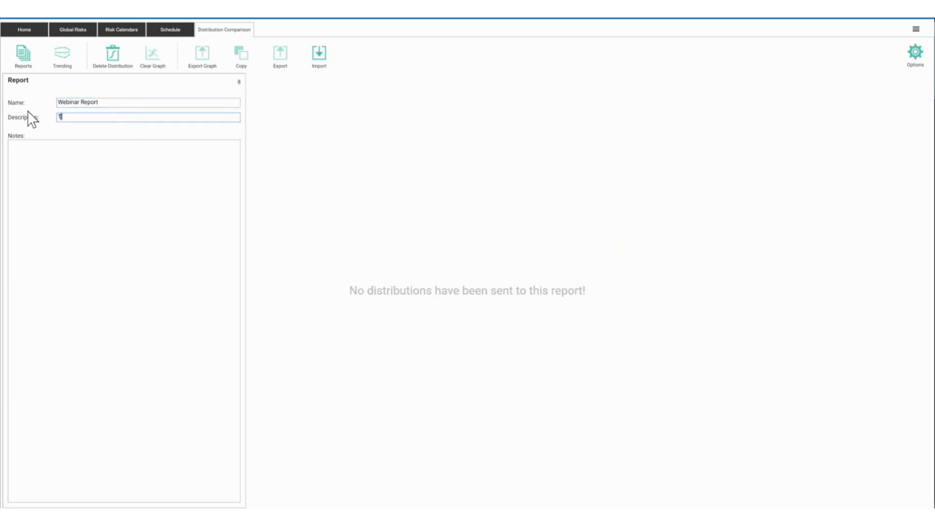
pyautogui.write('et Report to Show Comparison Feature')
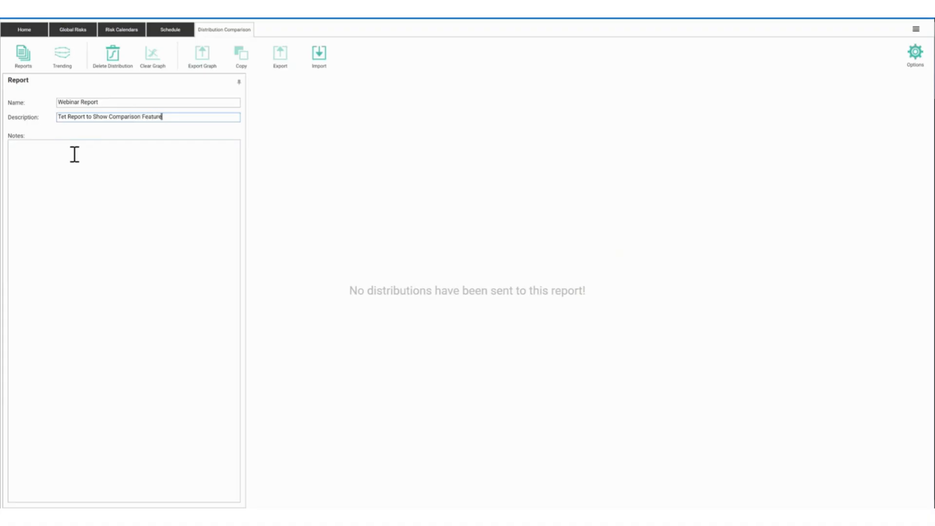
pyautogui.click(65, 117)
pyautogui.write('s')
# Fill the report's notes with "My notes here...", "Owner", "When" and "...", separated by blank lines
pyautogui.click(49, 167)
pyautogui.write('My notes here...')
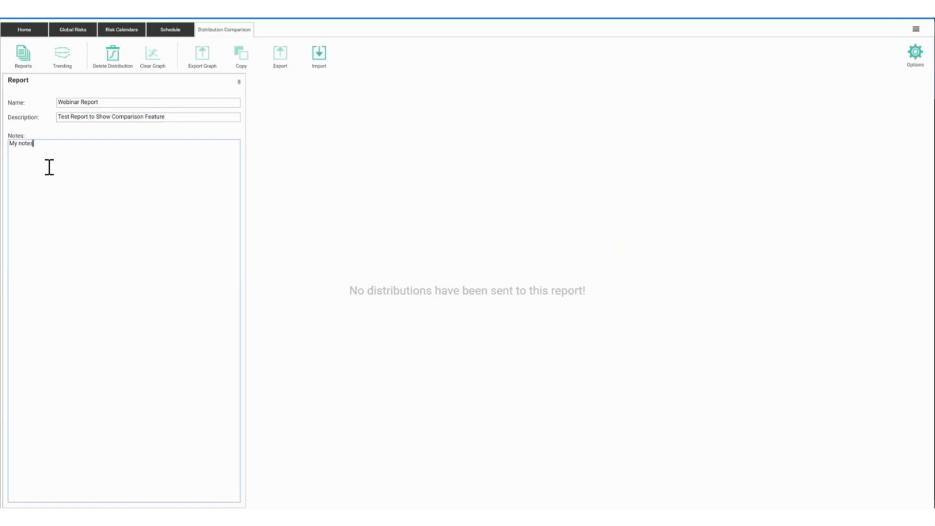
pyautogui.press('Return')
pyautogui.press('Return')
pyautogui.write('Owner')
pyautogui.press('Return')
pyautogui.press('Return')
pyautogui.write('When')
pyautogui.press('Return')
pyautogui.press('Return')
pyautogui.write('...')
pyautogui.press('Return')
# Look through the report list, view the Test Report, and reopen the Webinar Report
pyautogui.click(23, 58)
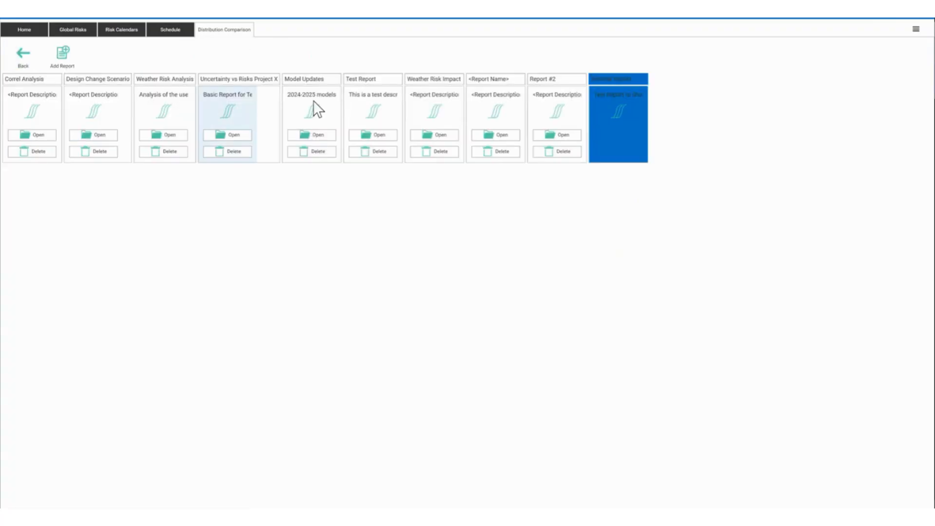
pyautogui.click(535, 108)
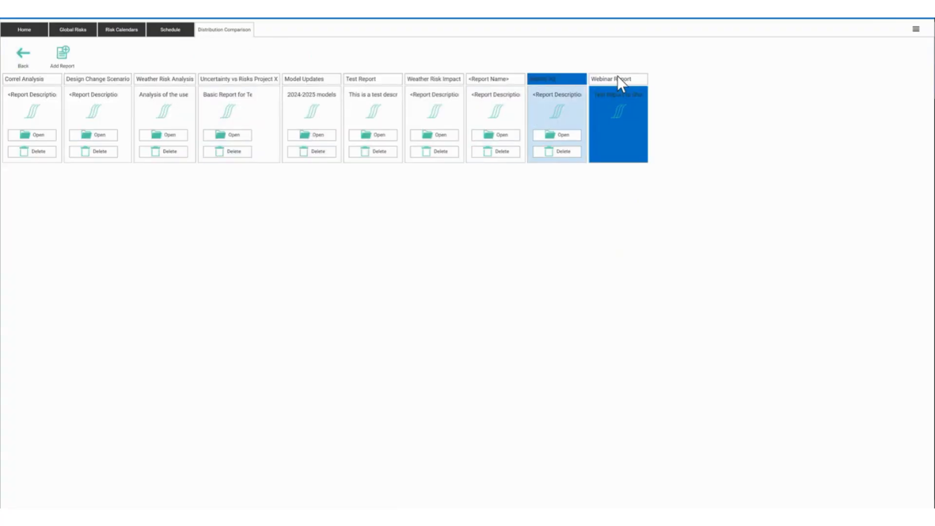
pyautogui.click(421, 109)
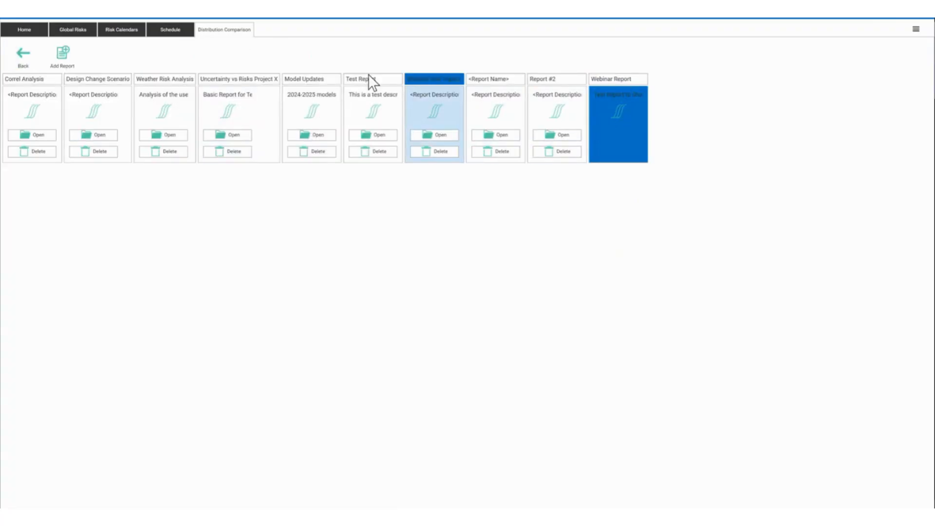
pyautogui.click(377, 127)
pyautogui.click(376, 134)
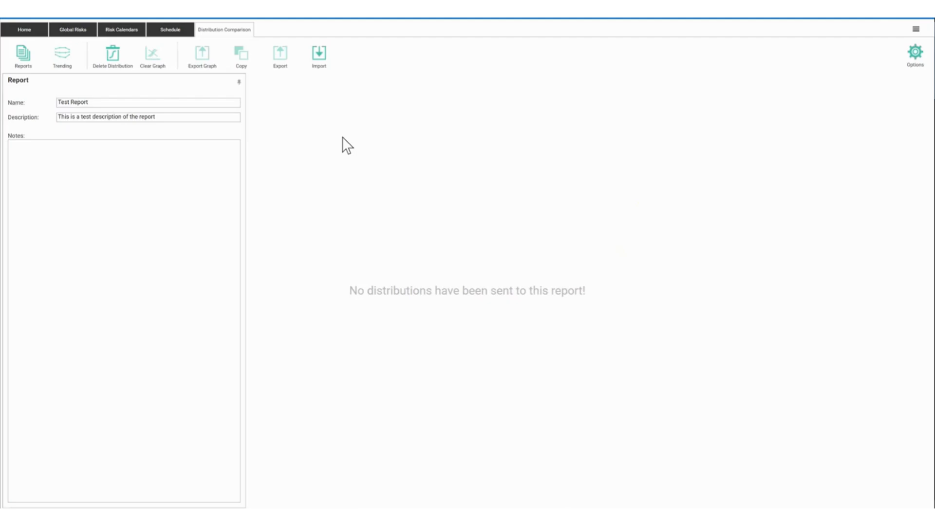
pyautogui.click(19, 54)
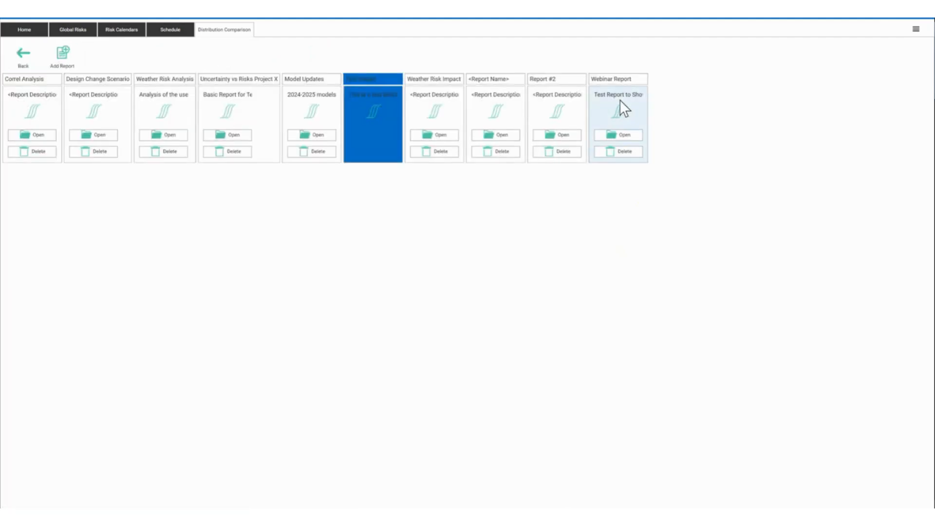
pyautogui.click(616, 135)
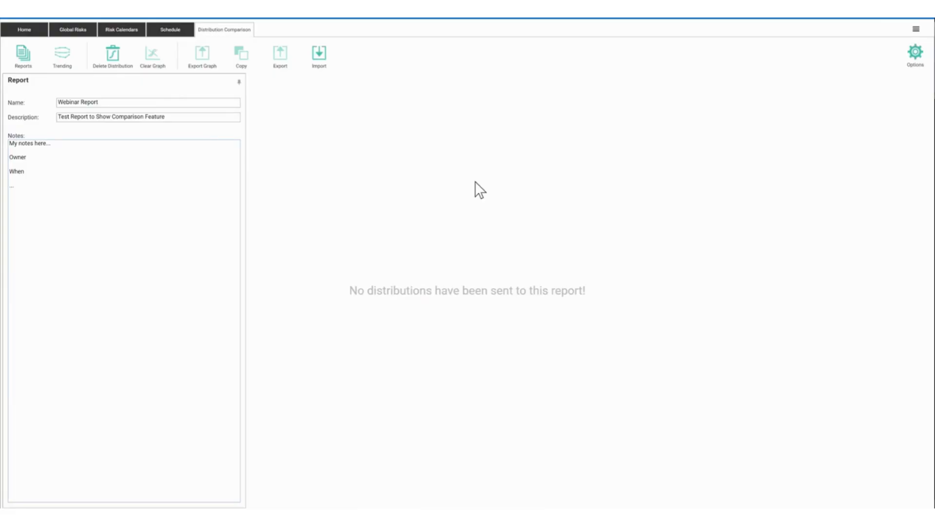
# Open the recent project 20260205 Scenario Event from the start page
pyautogui.hotkey('alt', 'Tab')
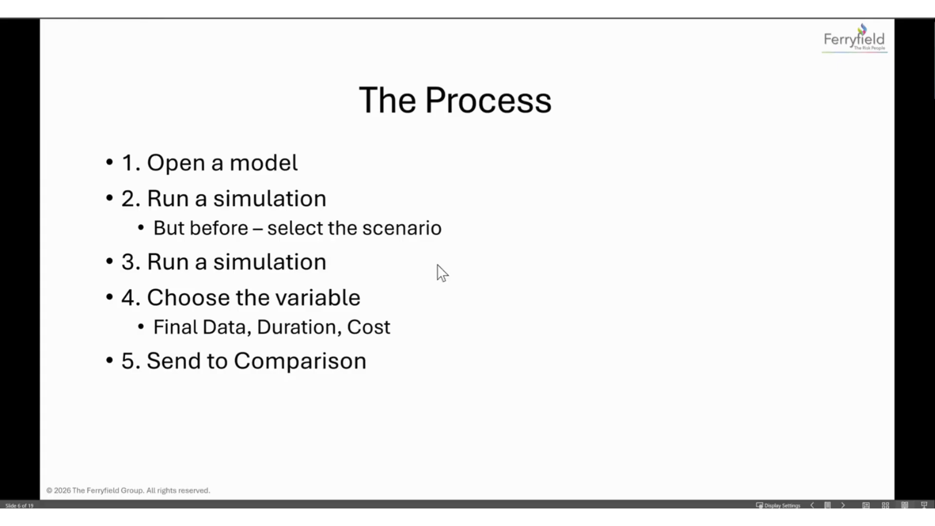
pyautogui.hotkey('alt', 'Tab')
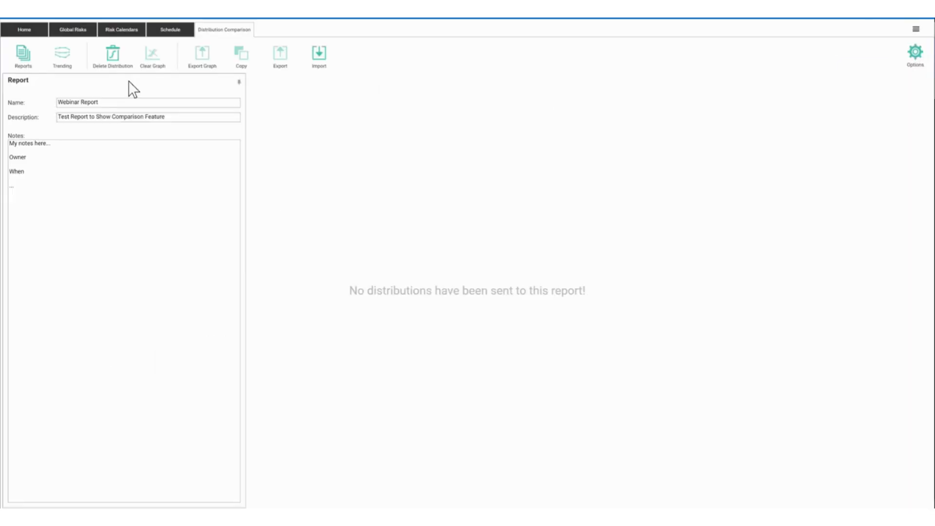
pyautogui.click(11, 31)
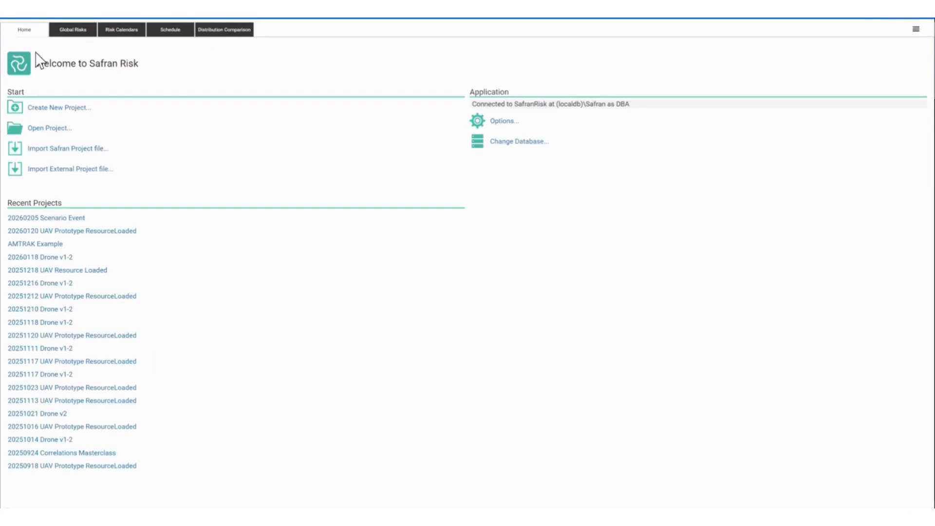
pyautogui.click(50, 219)
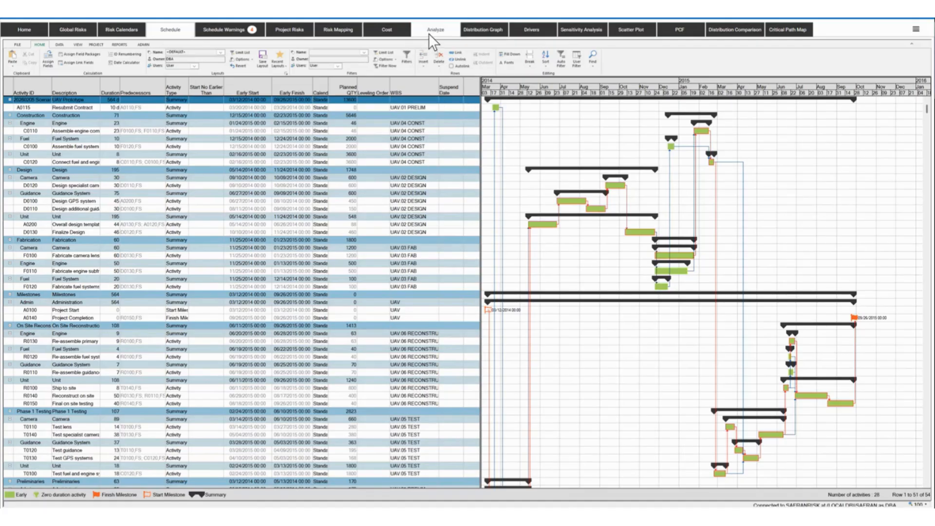
# Show the project risks and widen the Post-Mit Schedule Distribution and Schedule Distribution columns
pyautogui.click(267, 33)
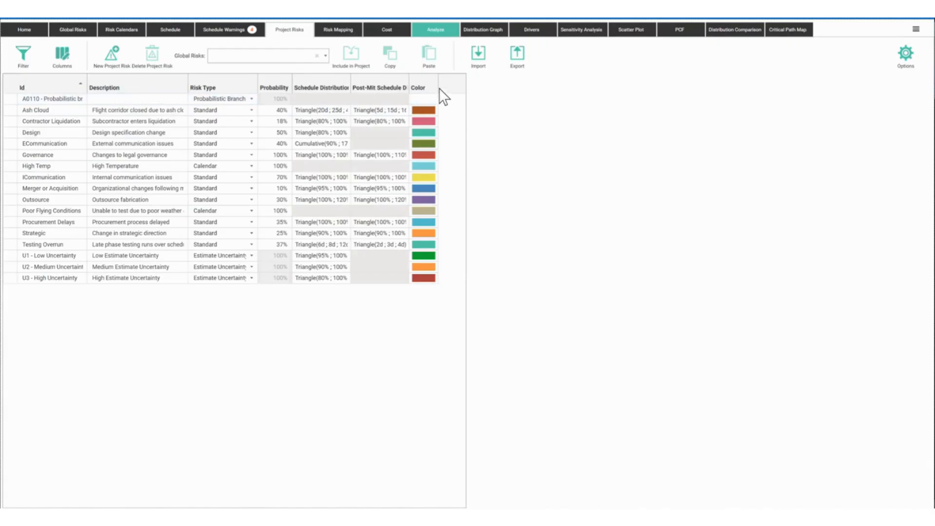
pyautogui.moveTo(409, 83); pyautogui.dragTo(442, 85)
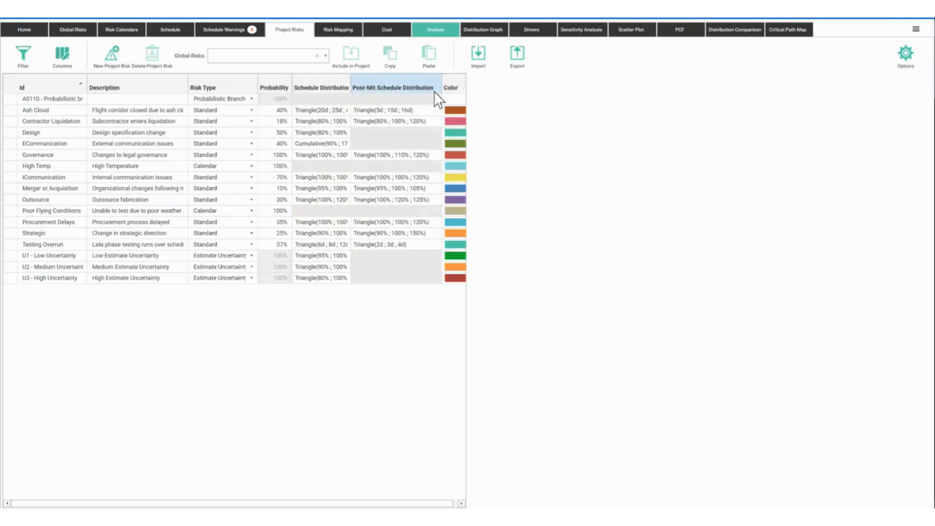
pyautogui.moveTo(349, 88); pyautogui.dragTo(368, 87)
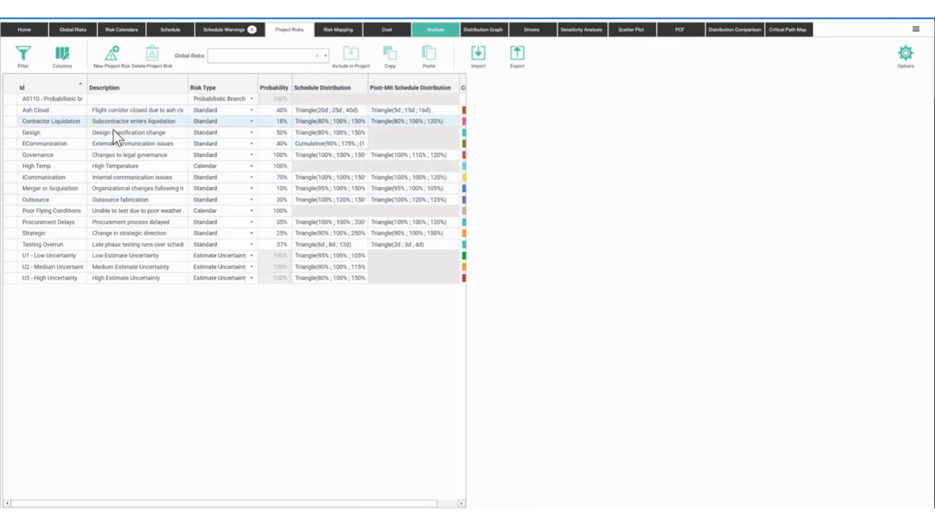
# Enable the Design risk's post-mitigated schedule impact and set its triangle distribution to a 95% minimum and 120% maximum
pyautogui.click(130, 135)
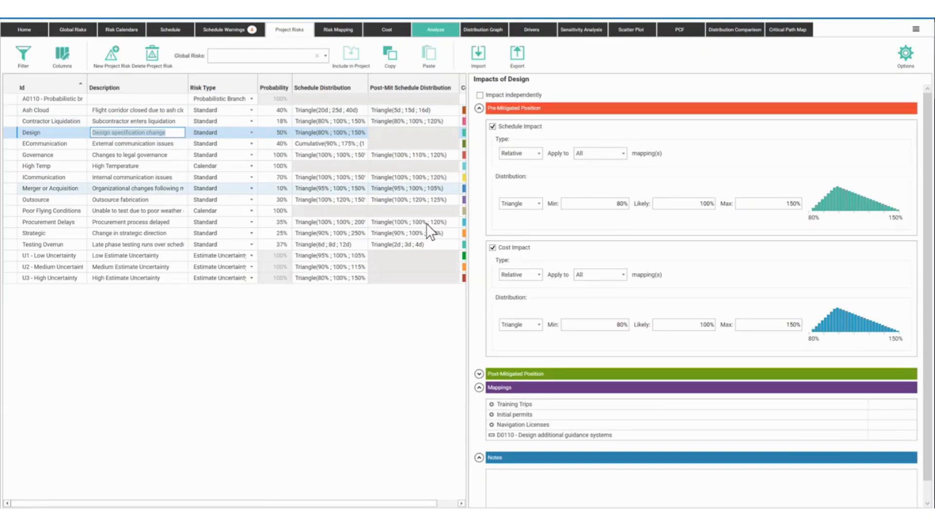
pyautogui.click(479, 373)
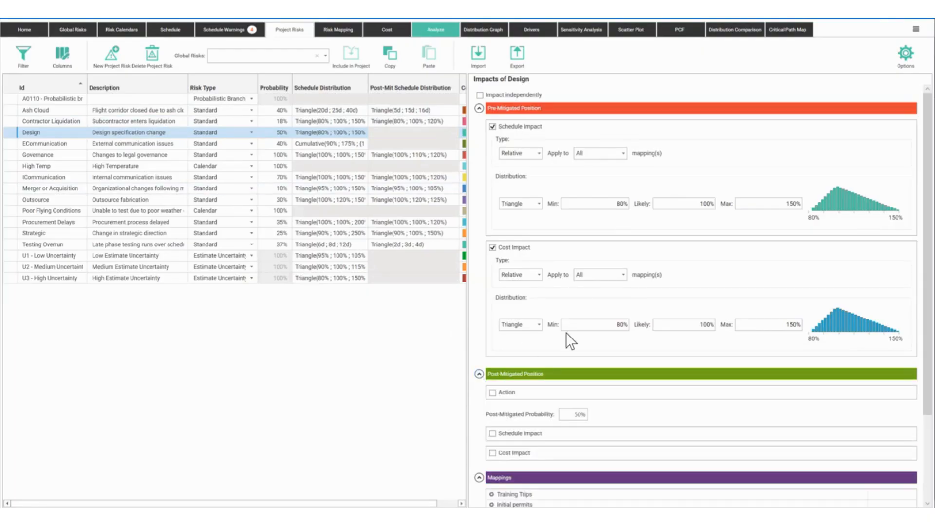
pyautogui.click(492, 433)
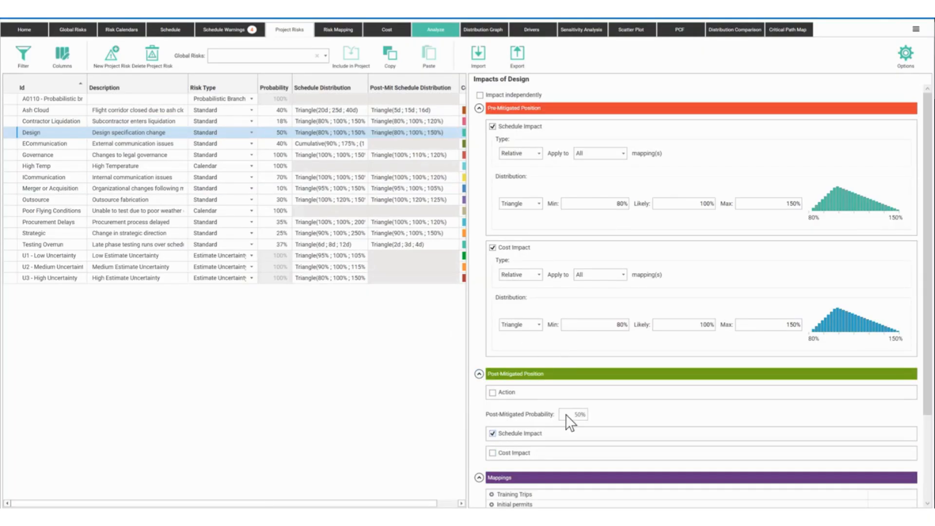
pyautogui.scroll(-5, 614, 365)
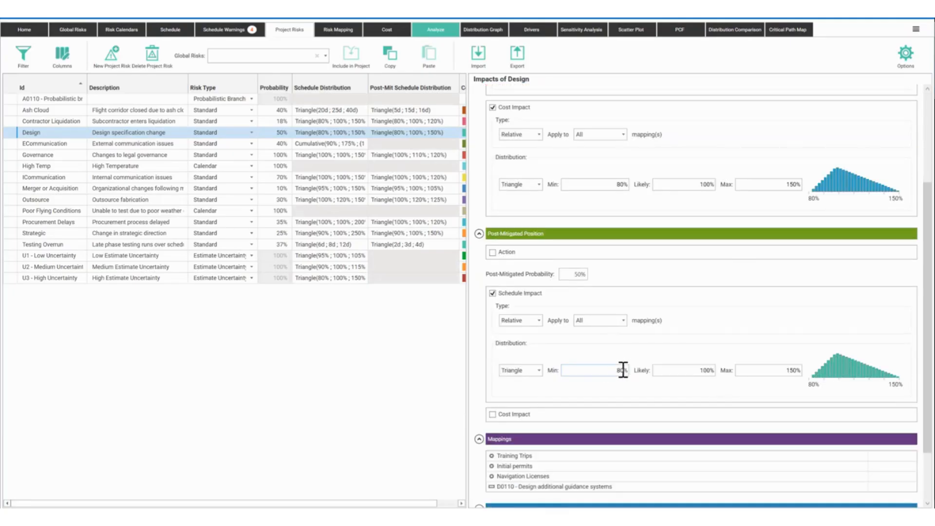
pyautogui.doubleClick(622, 370)
pyautogui.write('95')
pyautogui.press('Tab')
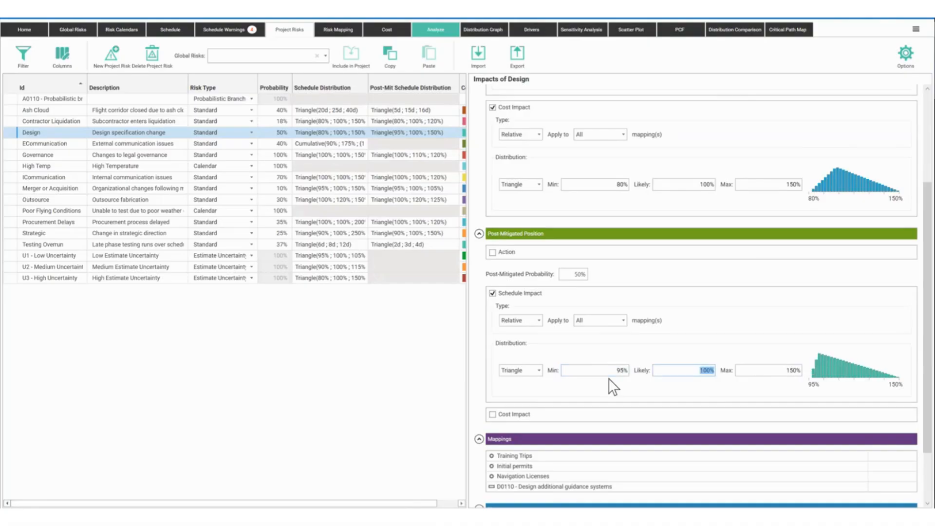
pyautogui.press('Tab')
pyautogui.press('BackSpace')
pyautogui.write('120')
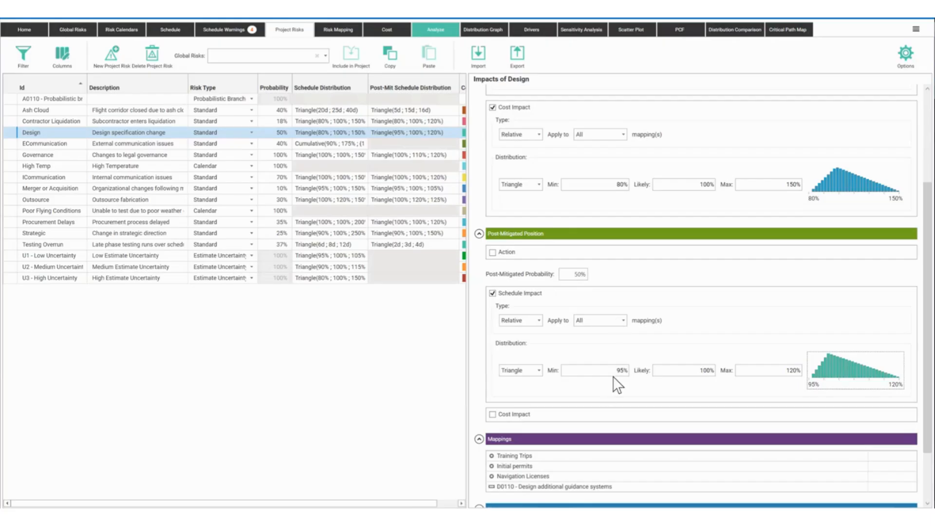
# Set the minimum of the Design risk's post-mitigated and pre-mitigated schedule impacts to 100%
pyautogui.click(615, 373)
pyautogui.write('100')
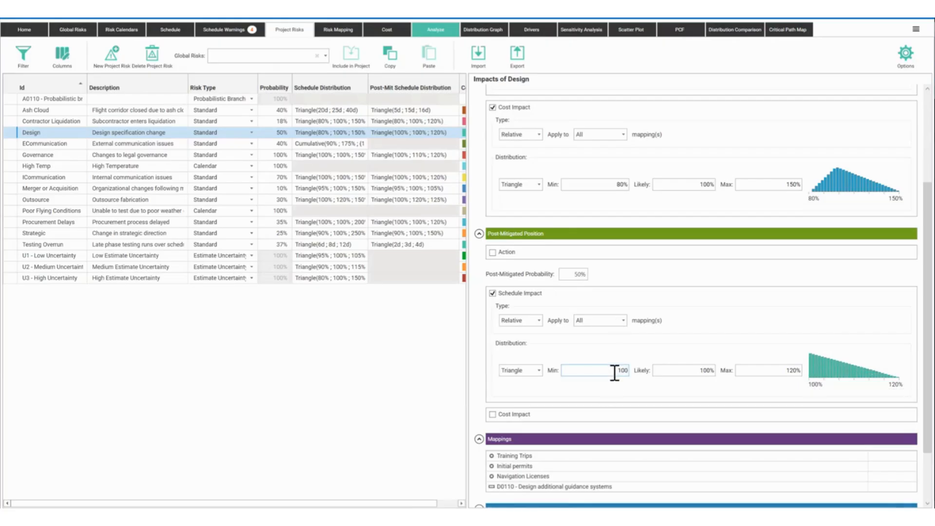
pyautogui.press('Tab')
pyautogui.scroll(1, 628, 217)
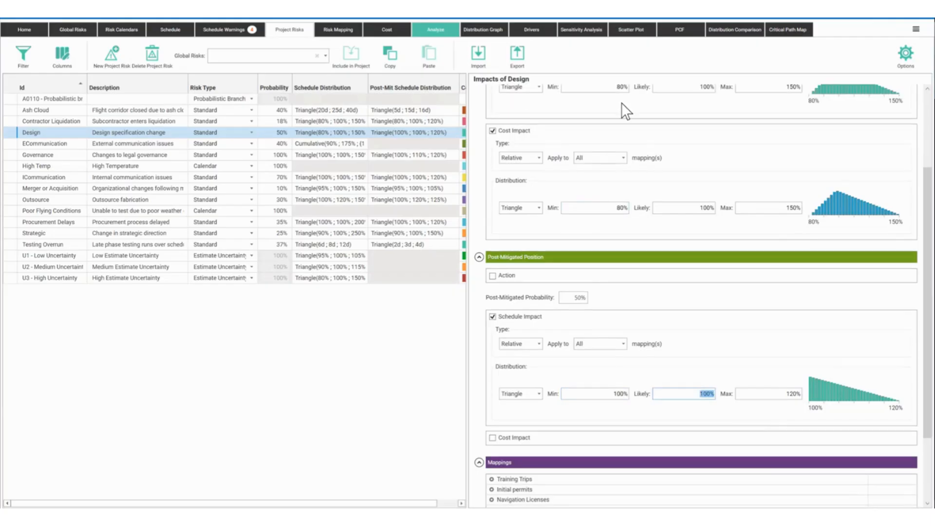
pyautogui.click(615, 87)
pyautogui.write('100')
pyautogui.press('Tab')
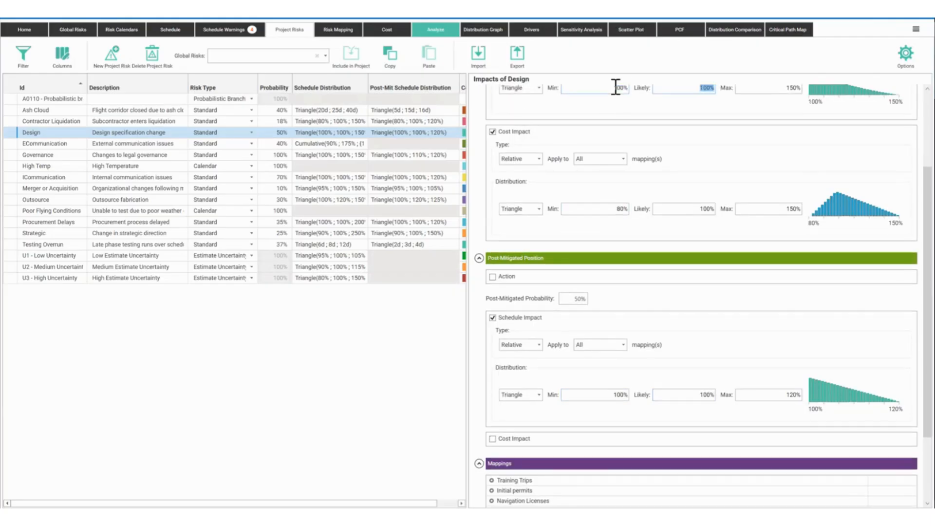
pyautogui.scroll(2, 577, 328)
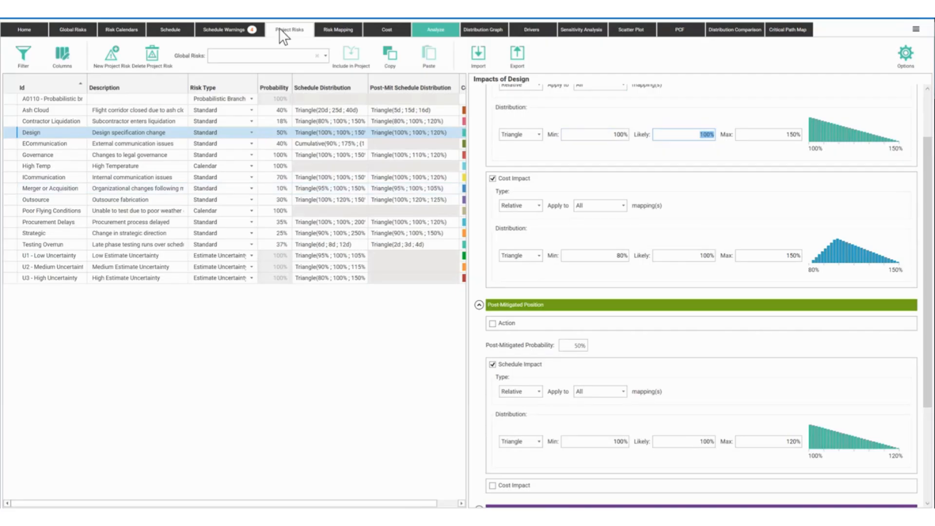
# Expand the whole UAV Prototype hierarchy in the risk mapping and review which risks are assigned to activities
pyautogui.click(324, 30)
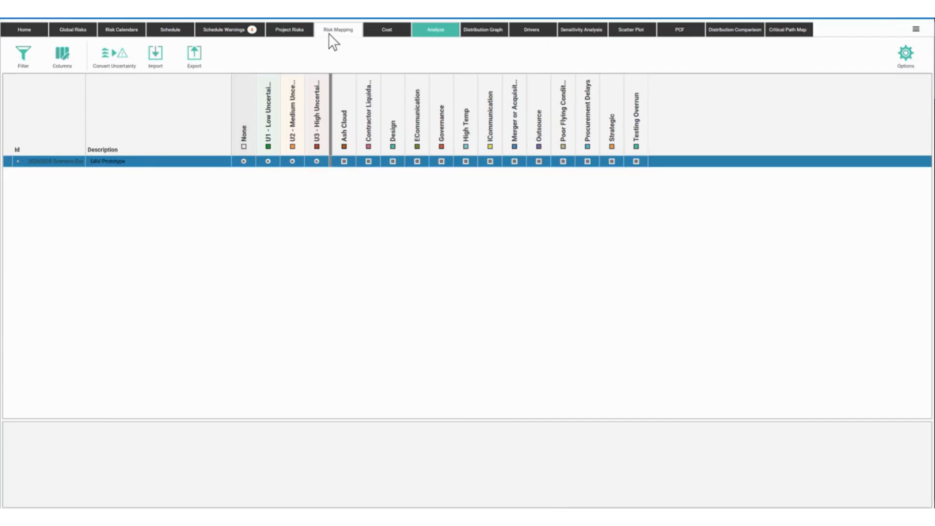
pyautogui.rightClick(55, 161)
pyautogui.moveTo(77, 165)
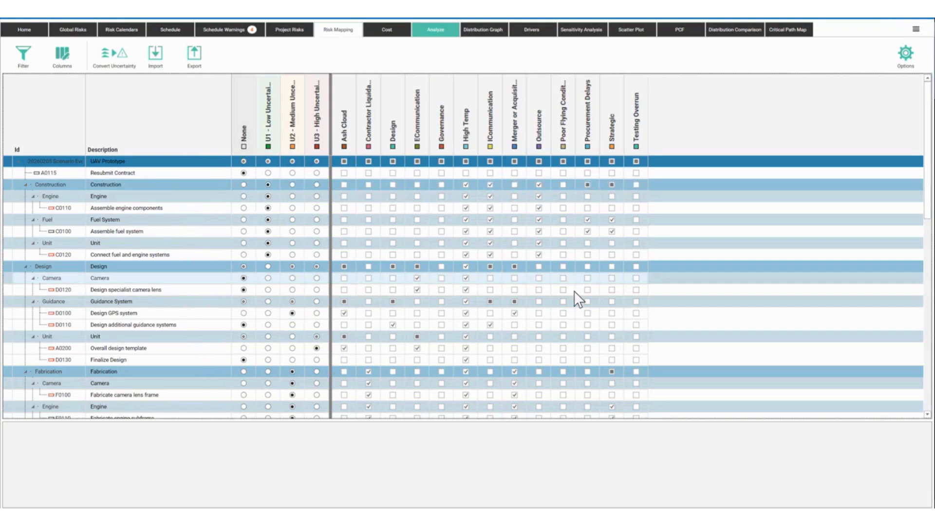
pyautogui.scroll(-2, 591, 316)
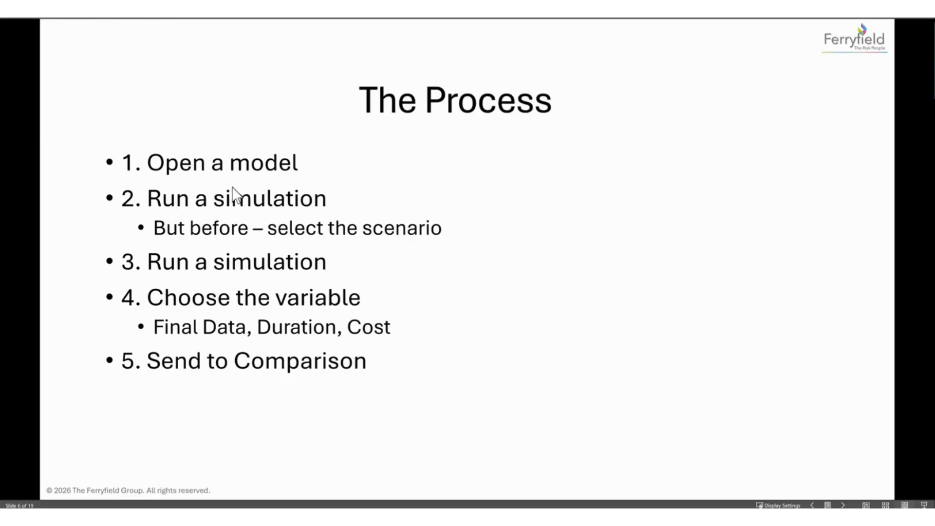
pyautogui.moveTo(306, 159); pyautogui.dragTo(334, 138)
pyautogui.moveTo(404, 122); pyautogui.dragTo(429, 162)
pyautogui.write('tDESIGN THE ')
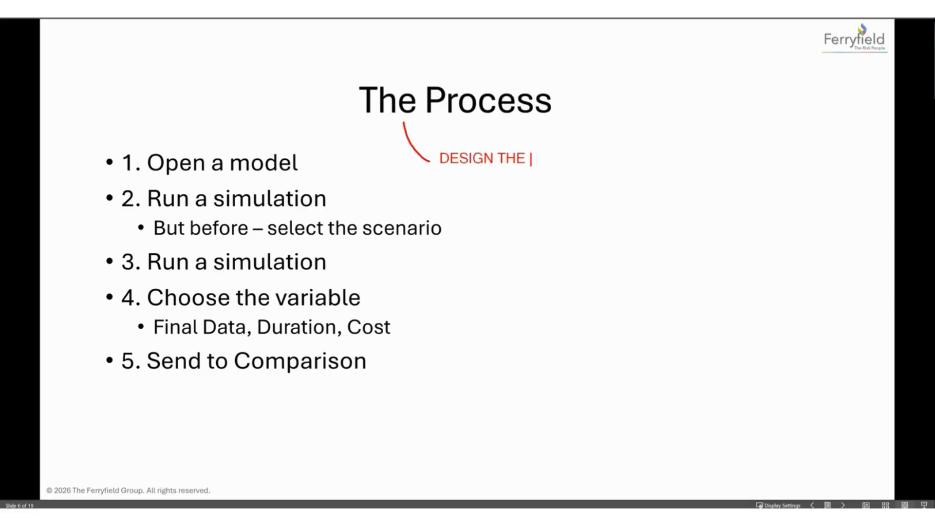
pyautogui.write('SCENARIO REPORT')
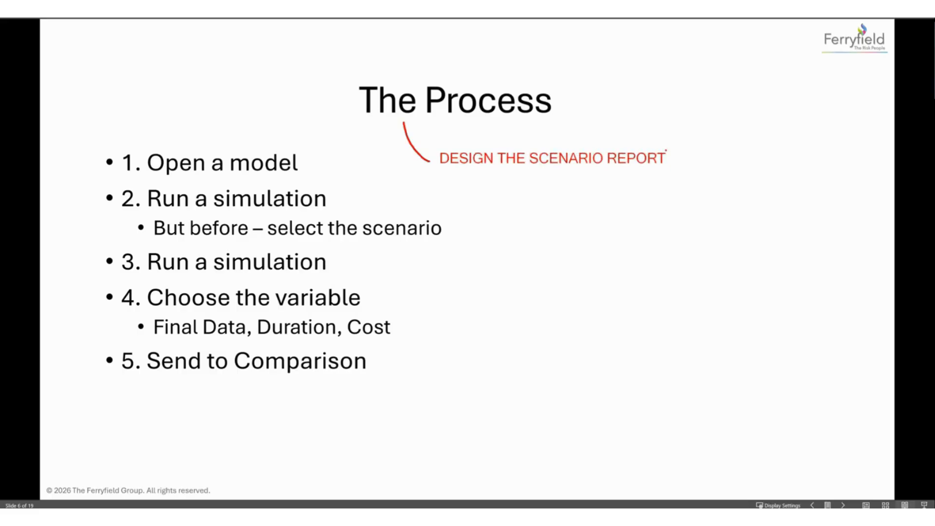
pyautogui.moveTo(553, 173); pyautogui.dragTo(535, 210)
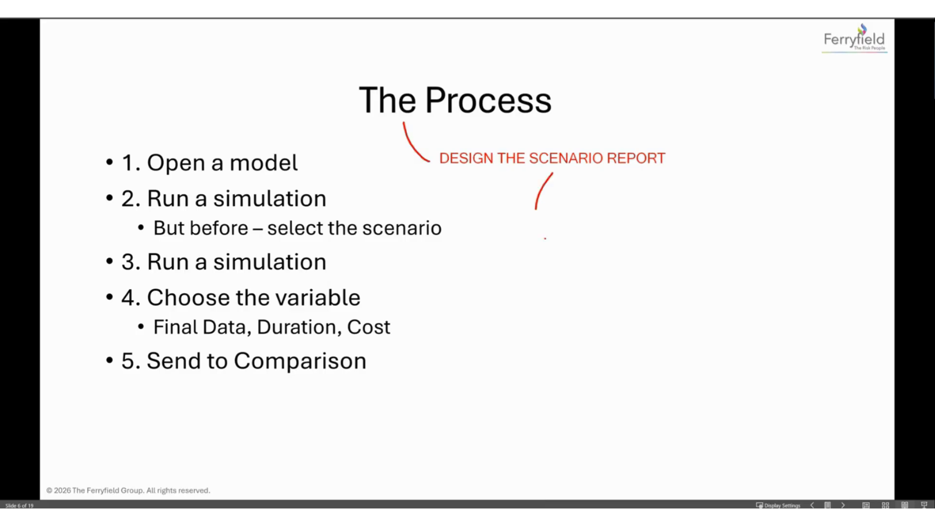
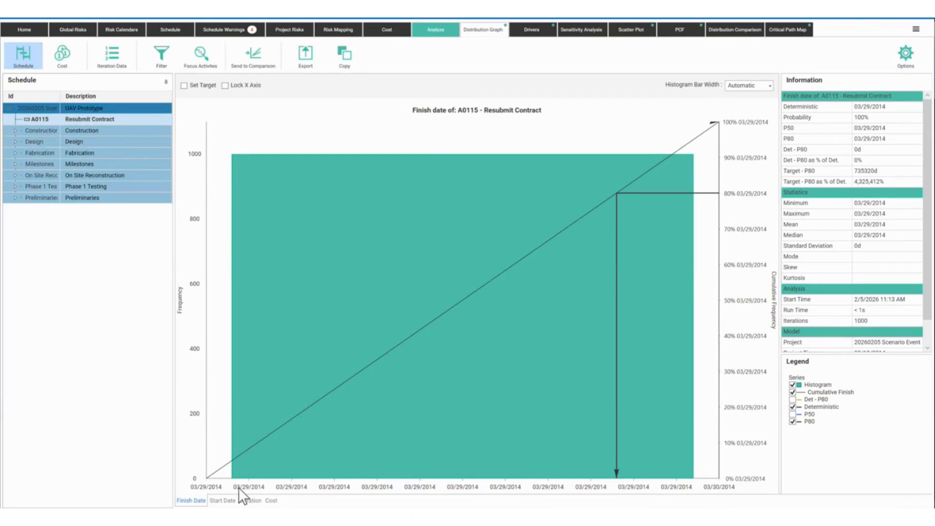
# View the duration distribution of activity A0115 Resubmit Contract and return to its finish date distribution
pyautogui.click(250, 501)
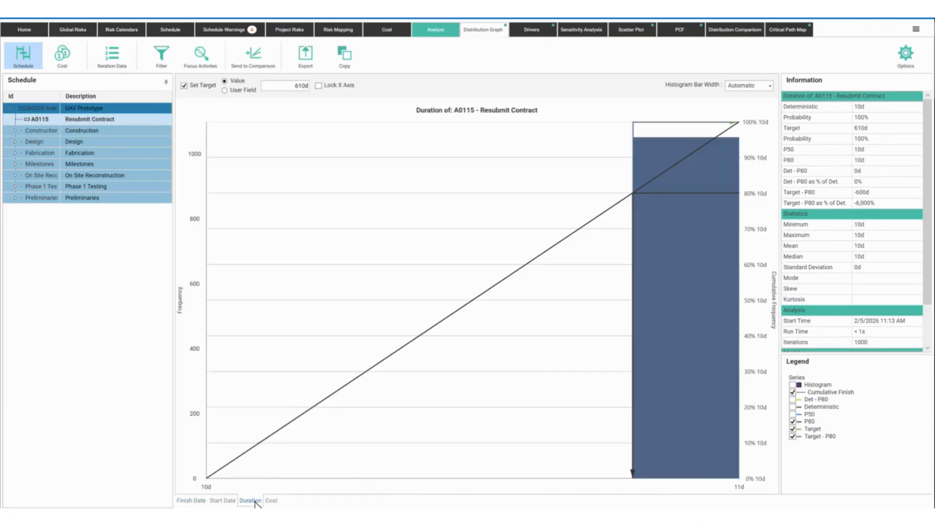
pyautogui.click(191, 501)
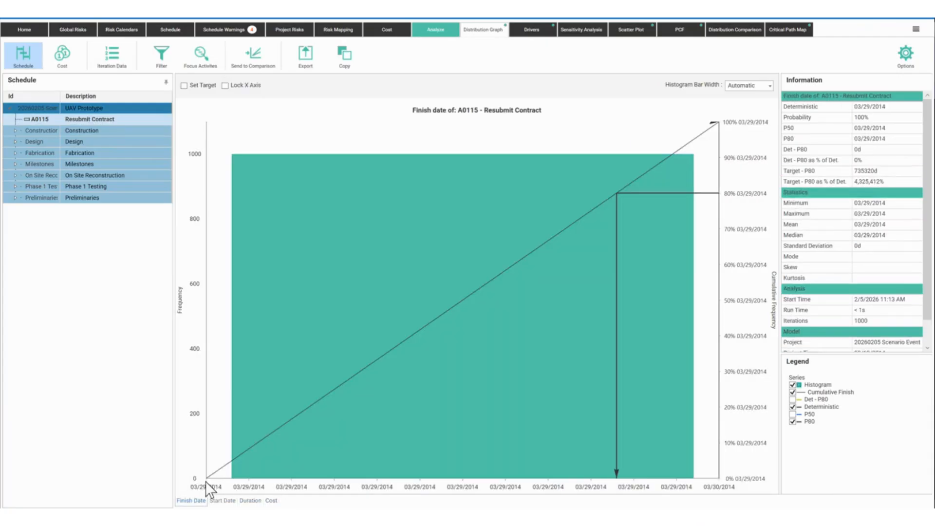
# Set all risks to pre-mitigation and run the analysis with only the U1, U2 and U3 uncertainties included
pyautogui.click(423, 28)
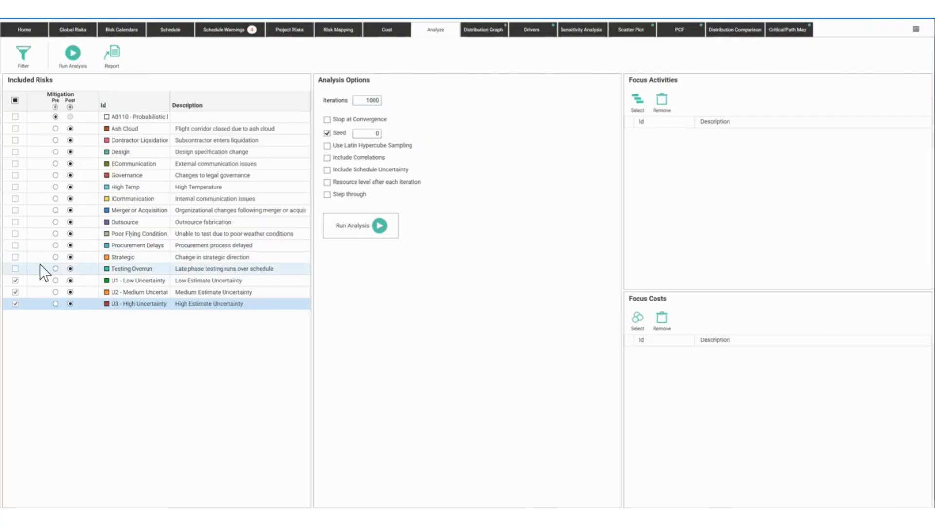
pyautogui.click(55, 281)
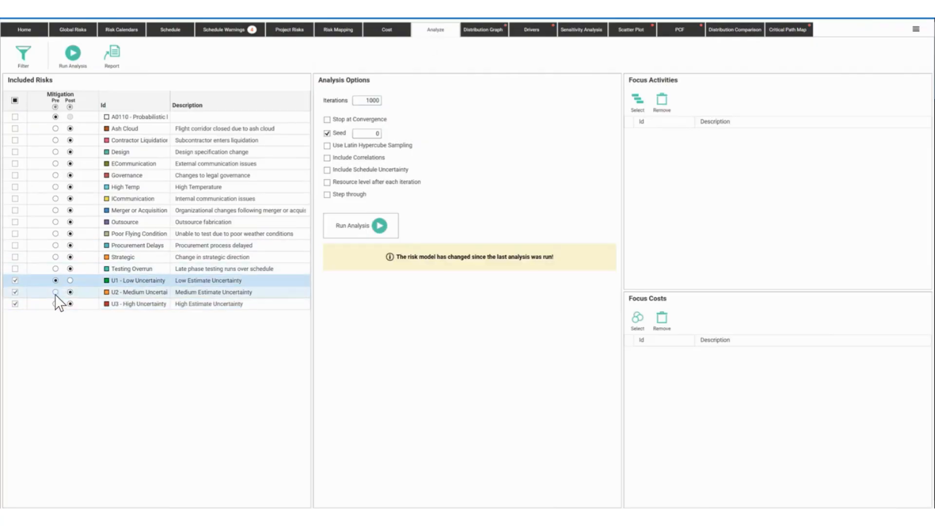
pyautogui.click(55, 292)
pyautogui.click(55, 302)
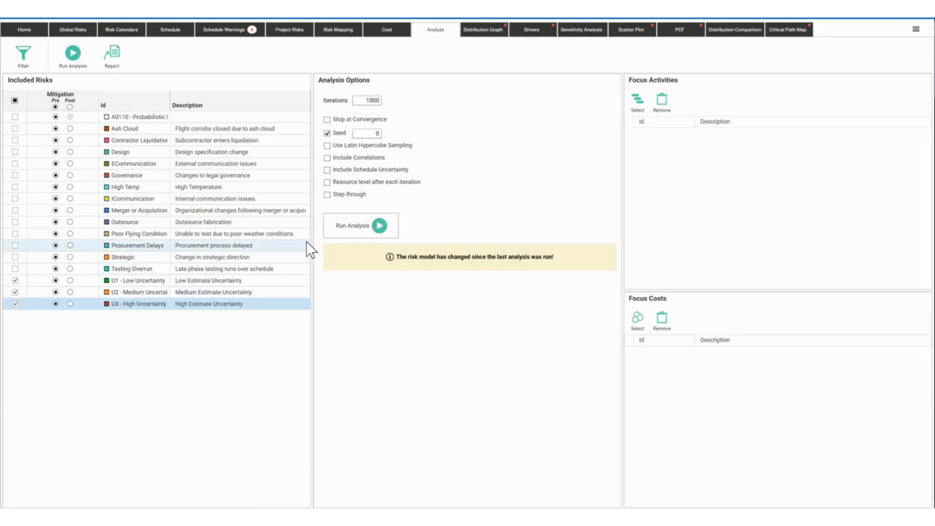
pyautogui.click(357, 228)
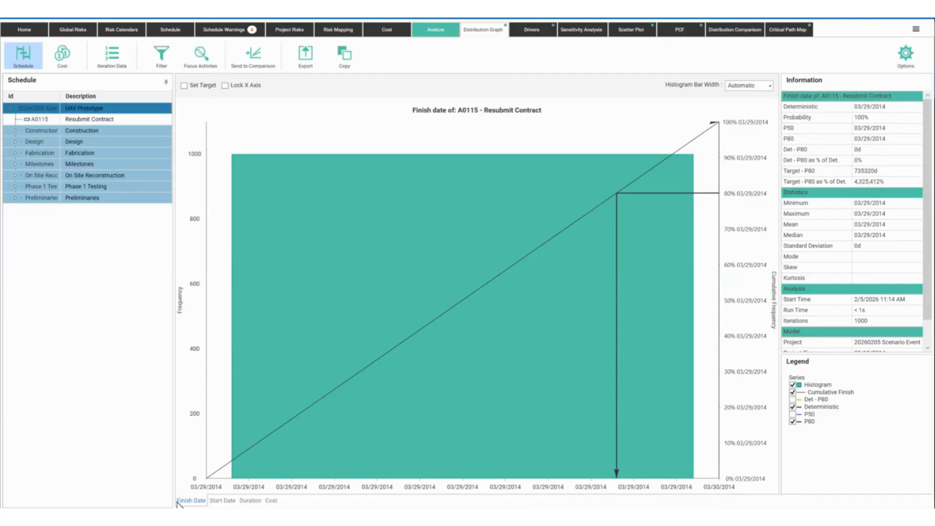
# Show the finish date distribution of the whole UAV Prototype project and send it to the comparison report
pyautogui.click(92, 109)
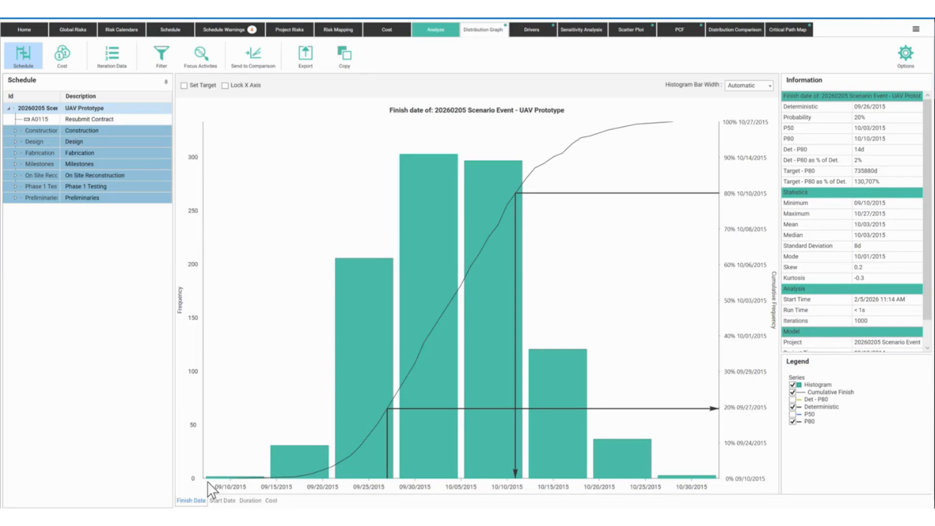
pyautogui.click(250, 501)
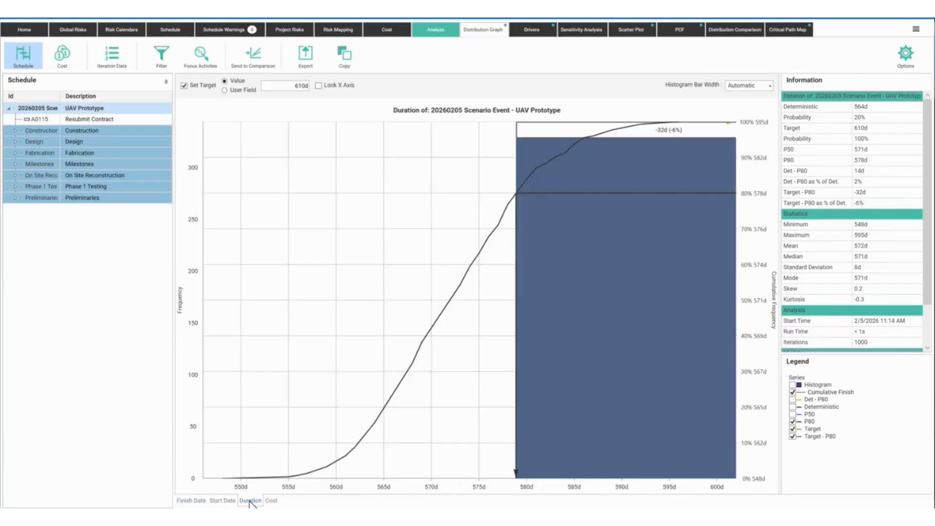
pyautogui.click(190, 500)
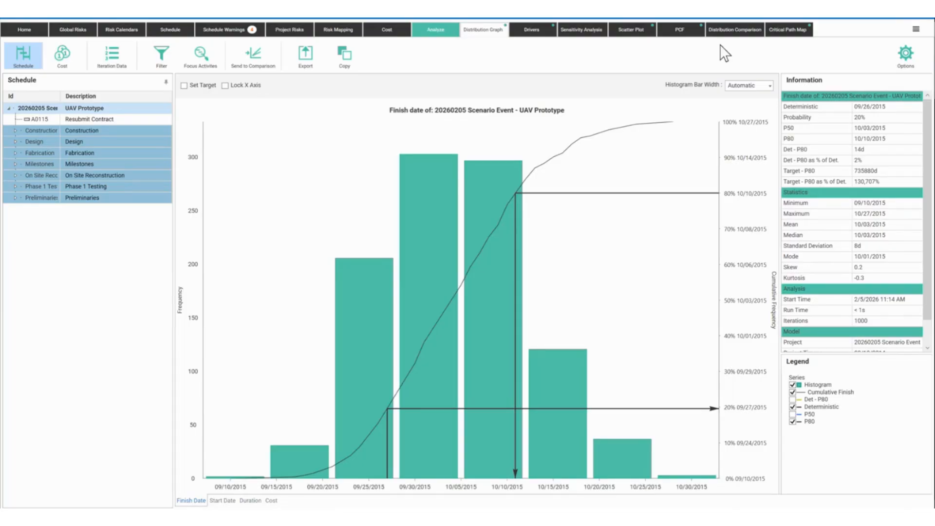
pyautogui.click(742, 32)
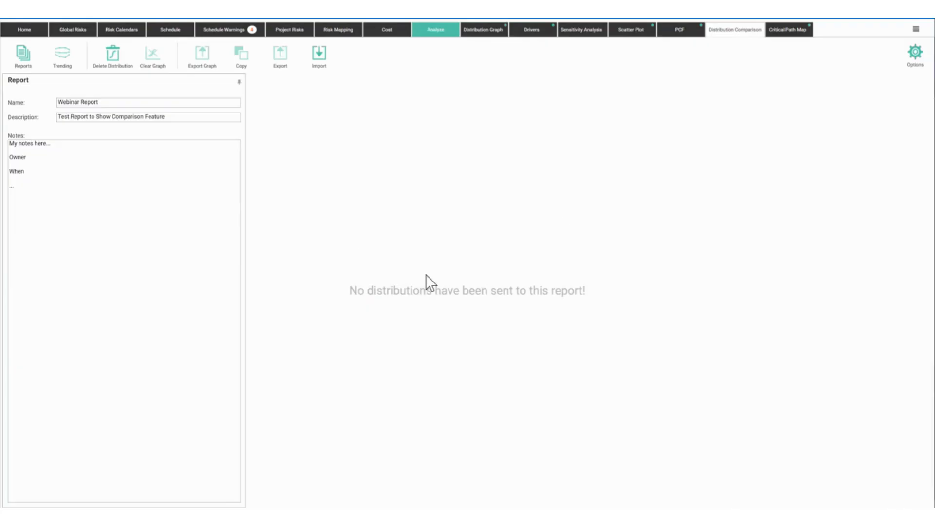
pyautogui.click(490, 32)
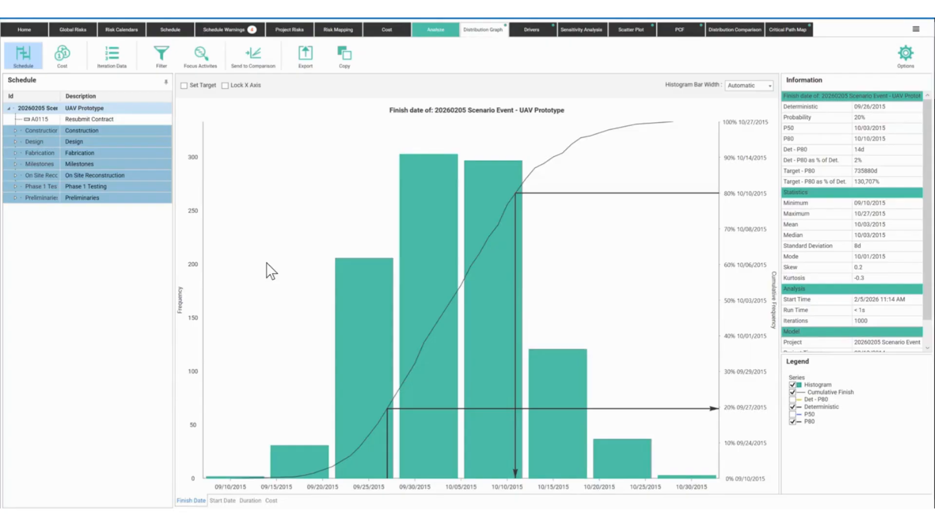
pyautogui.click(259, 60)
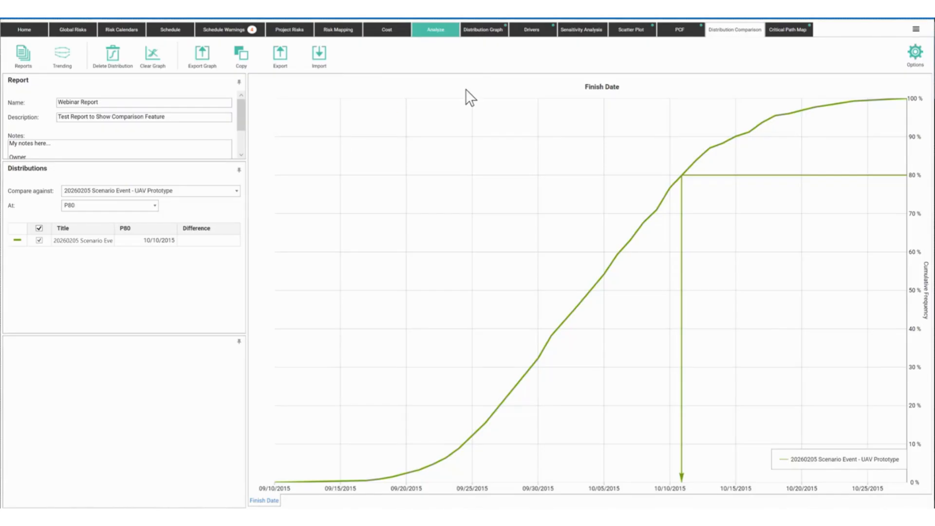
# Rename the distribution in the comparison report as "Uncertainty Only"
pyautogui.moveTo(498, 47)
pyautogui.mouseDown()
pyautogui.moveTo(534, 64)
pyautogui.moveTo(678, 83)
pyautogui.moveTo(722, 49)
pyautogui.moveTo(733, 55)
pyautogui.mouseUp()
pyautogui.press('Escape')
pyautogui.click(85, 242)
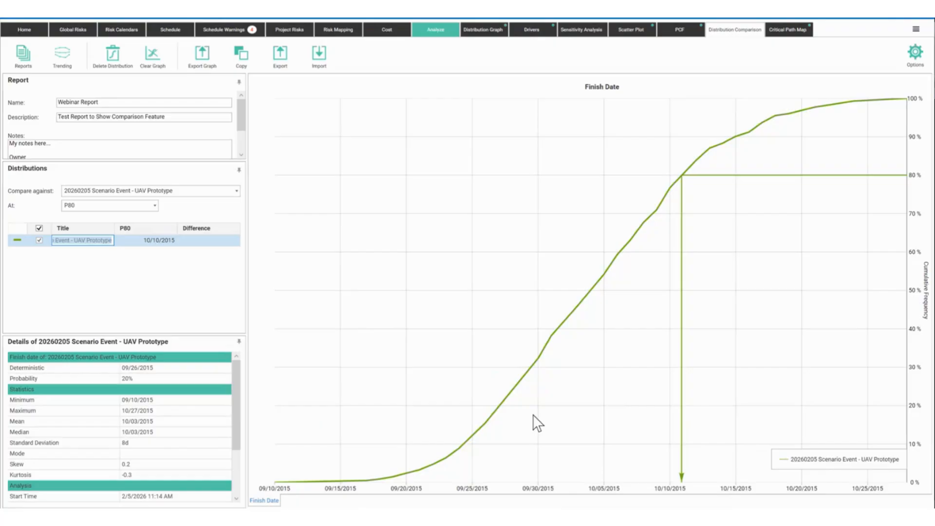
pyautogui.click(88, 243)
pyautogui.doubleClick(88, 243)
pyautogui.write('Uncertainty Only')
pyautogui.press('Return')
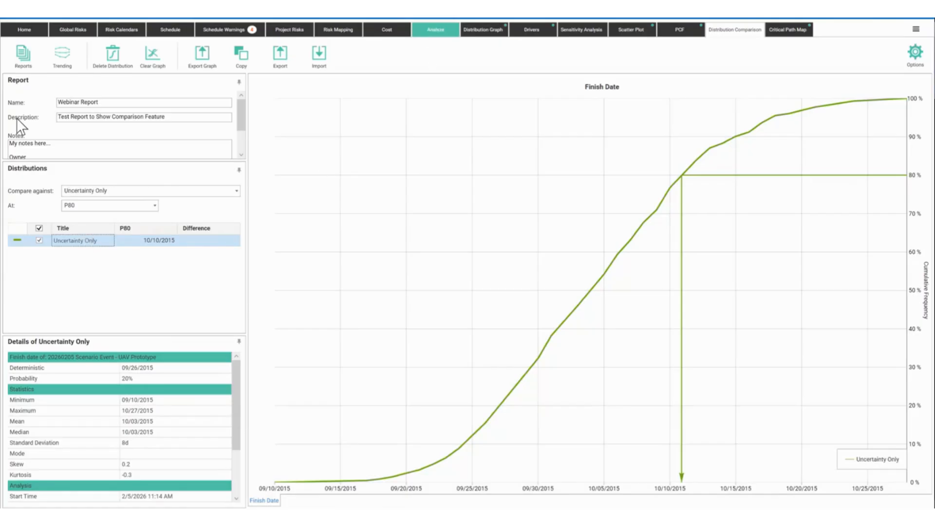
# Examine the percentiles available for the comparison and the Focus Percentiles entry in the output options
pyautogui.click(151, 205)
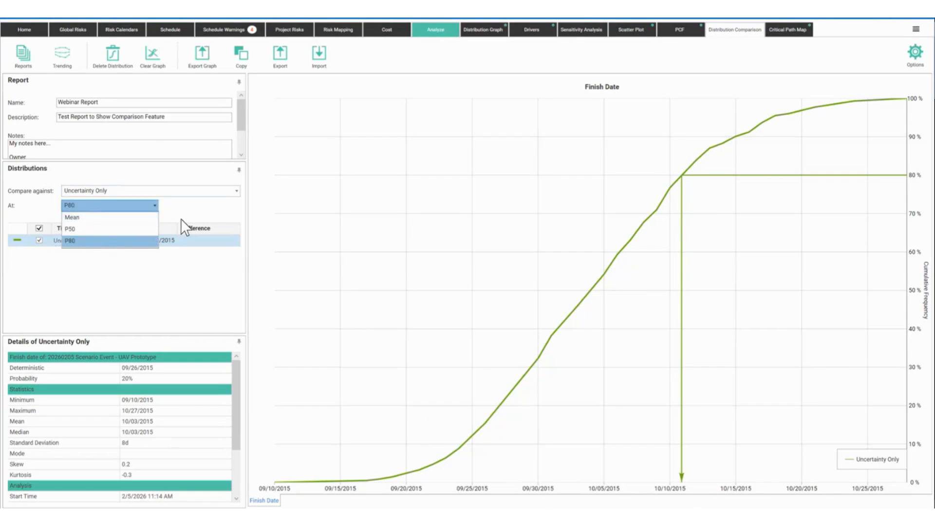
pyautogui.click(198, 213)
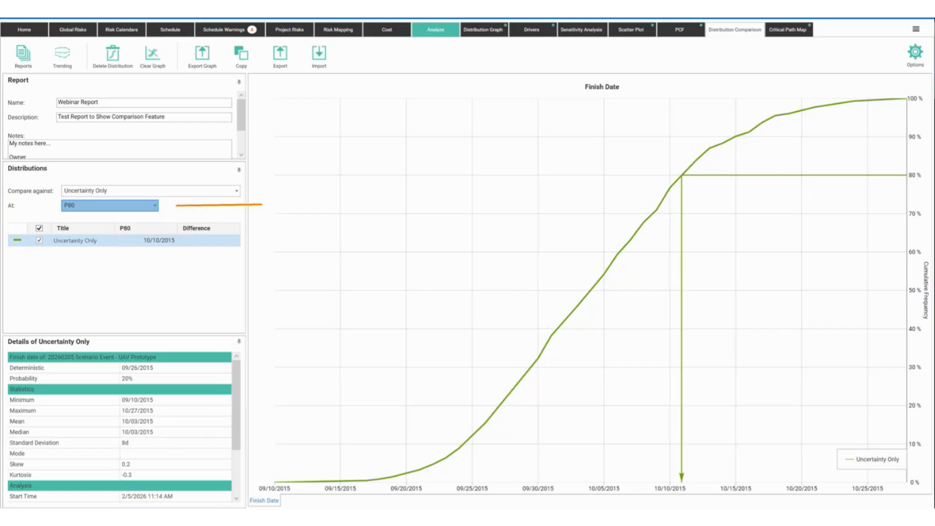
pyautogui.write('focus percentiles')
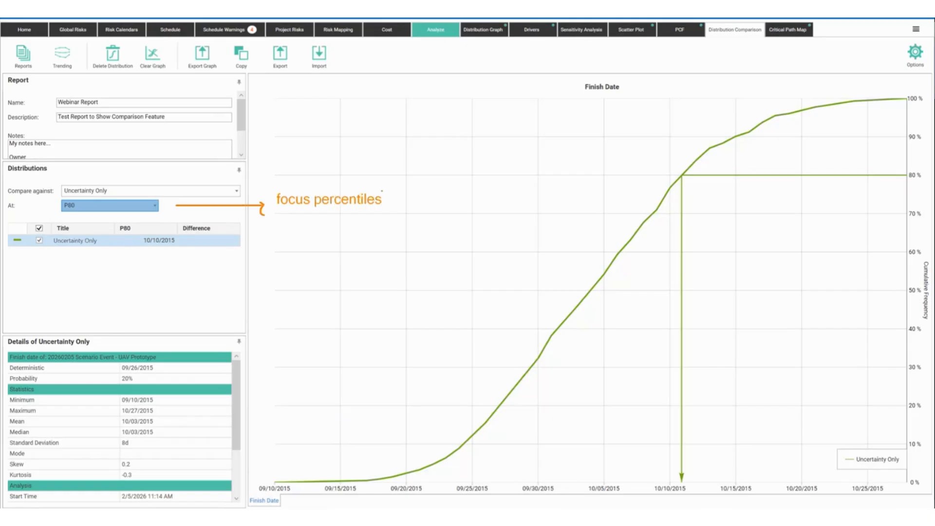
pyautogui.press('Escape')
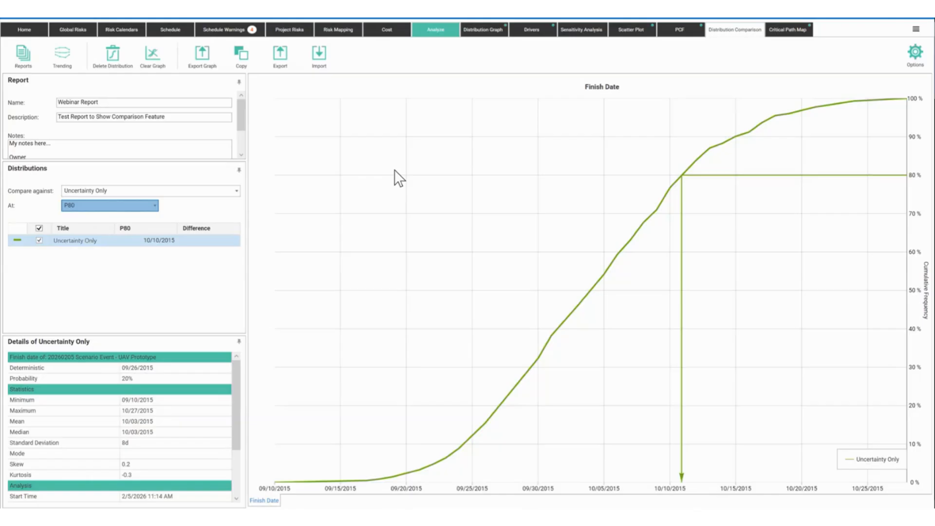
pyautogui.click(915, 52)
pyautogui.click(773, 83)
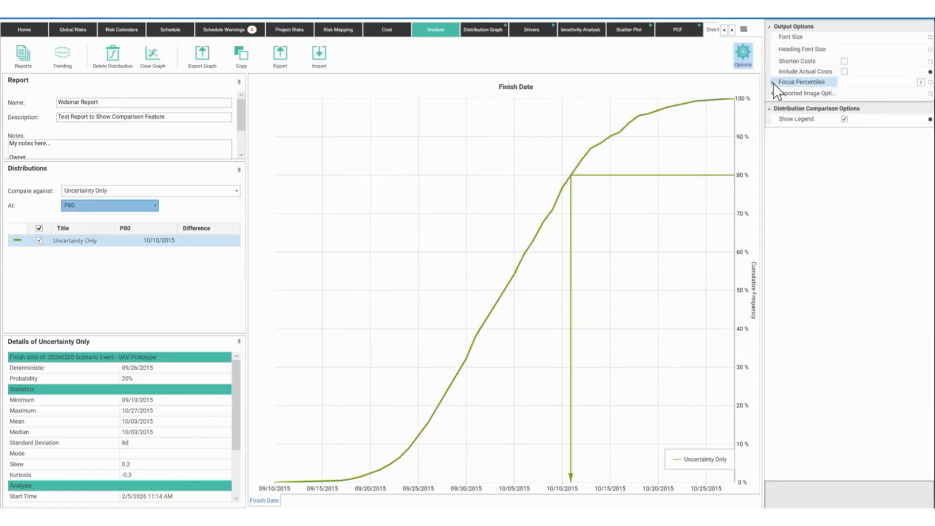
pyautogui.click(743, 60)
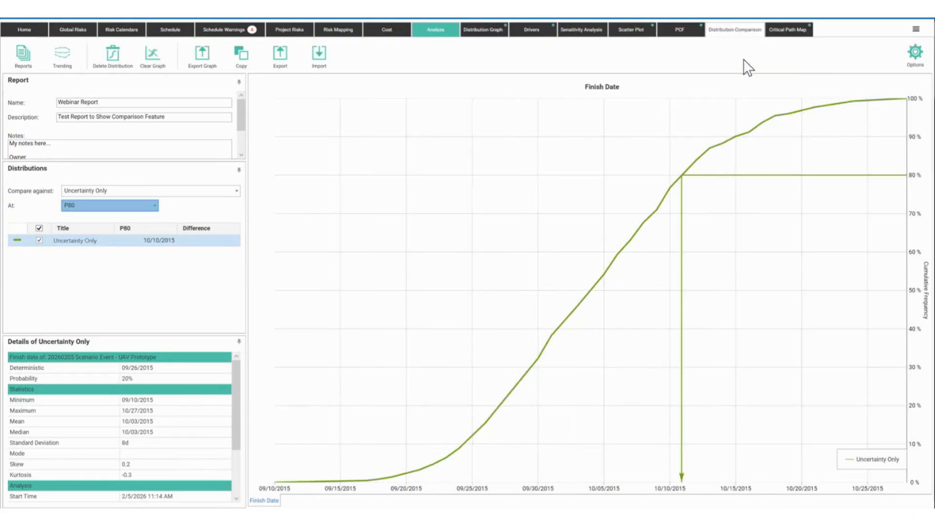
# Include all risks at their pre-mitigated setting in the analysis and run it
pyautogui.click(425, 33)
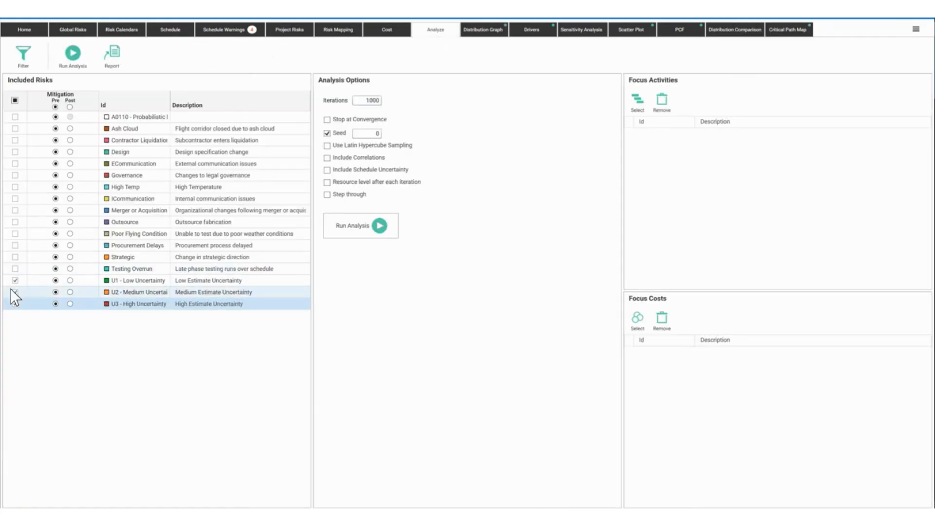
pyautogui.click(15, 100)
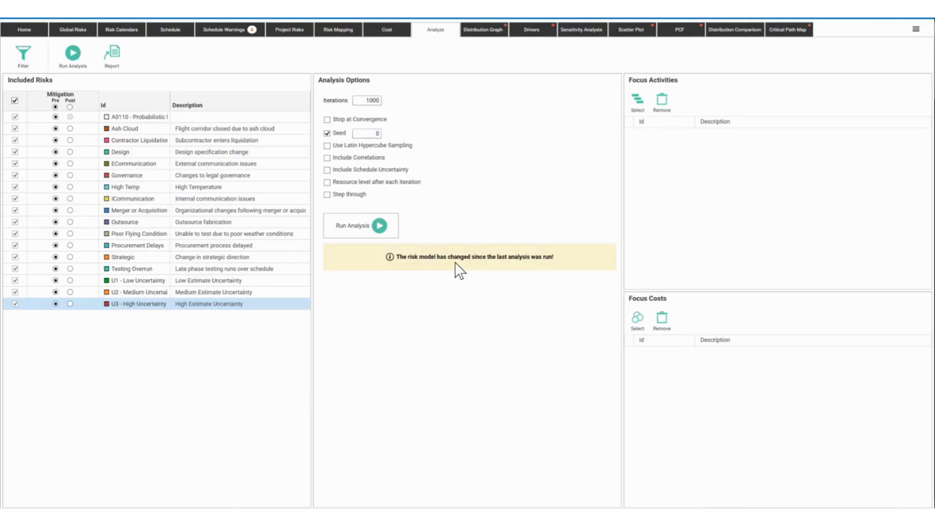
pyautogui.click(366, 225)
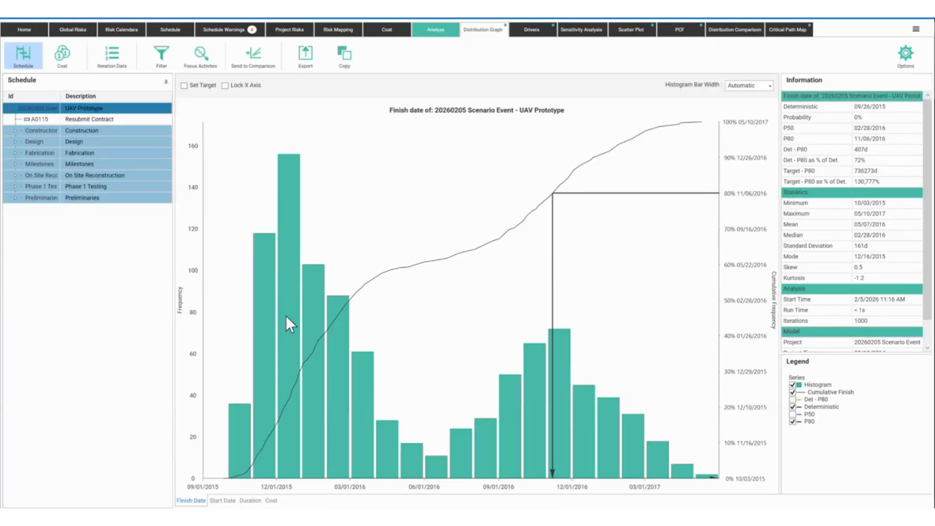
pyautogui.hotkey('alt', 'Tab')
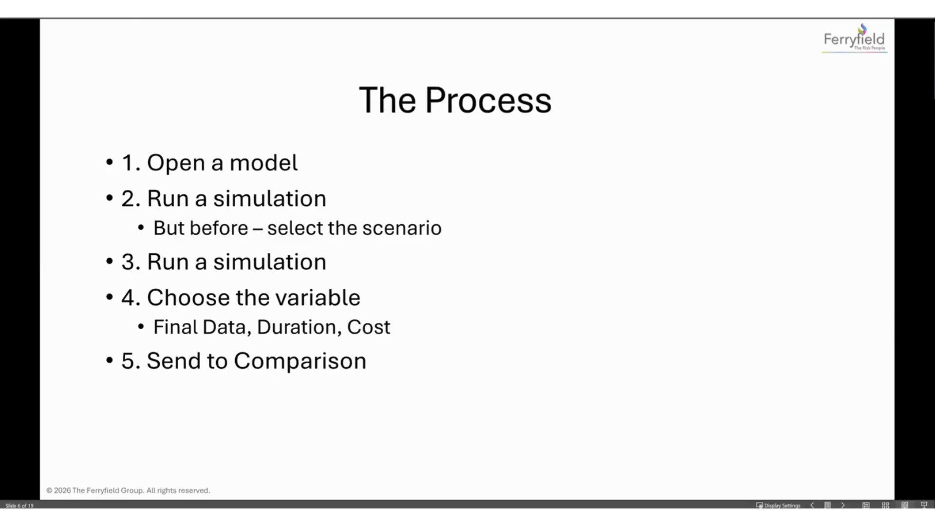
pyautogui.click(214, 318)
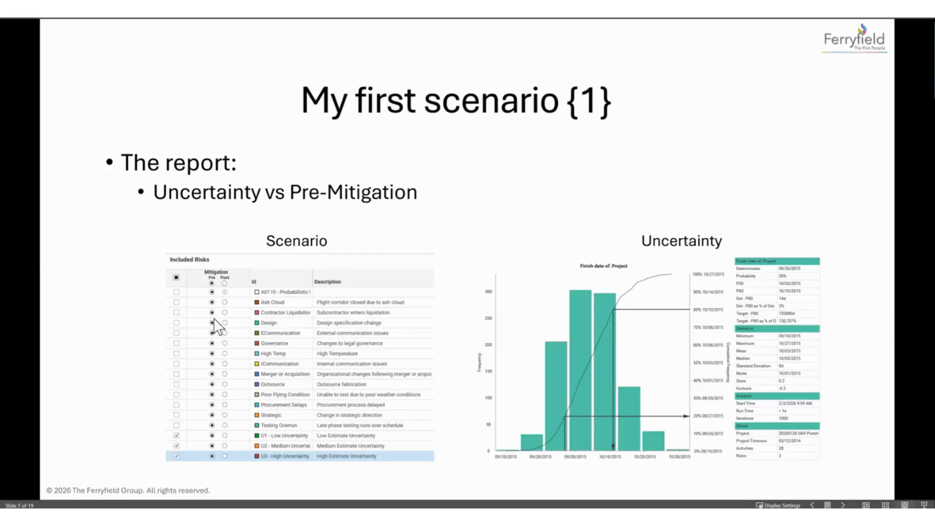
pyautogui.click(483, 321)
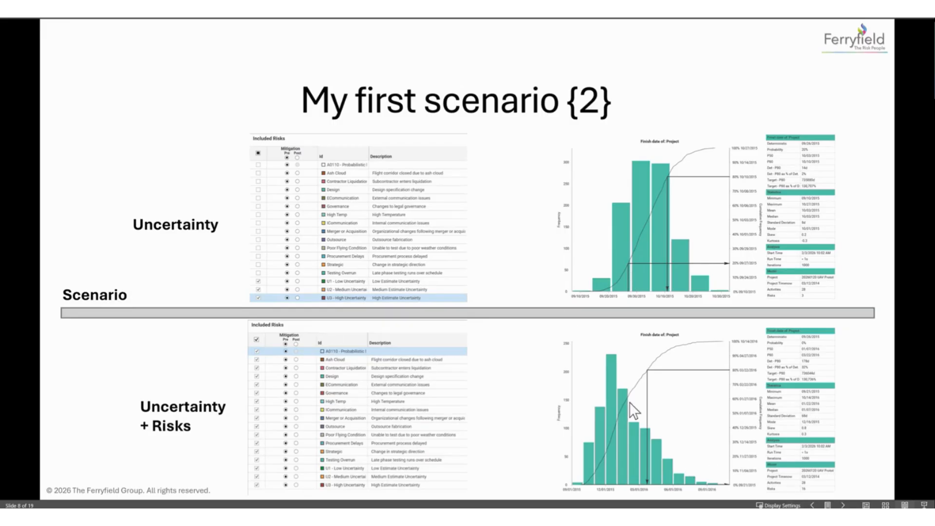
pyautogui.hotkey('alt', 'Tab')
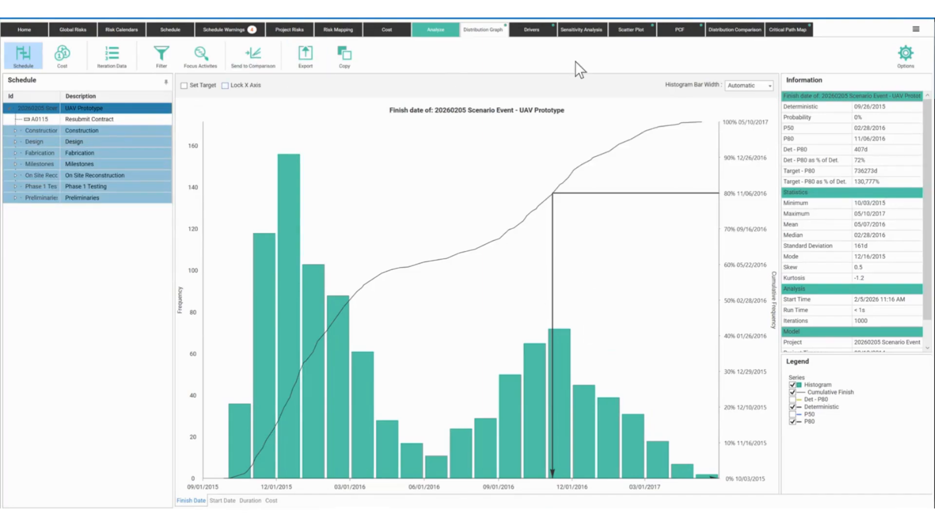
# Send the UAV Prototype finish date distribution from the all-risks analysis to the comparison report
pyautogui.click(747, 33)
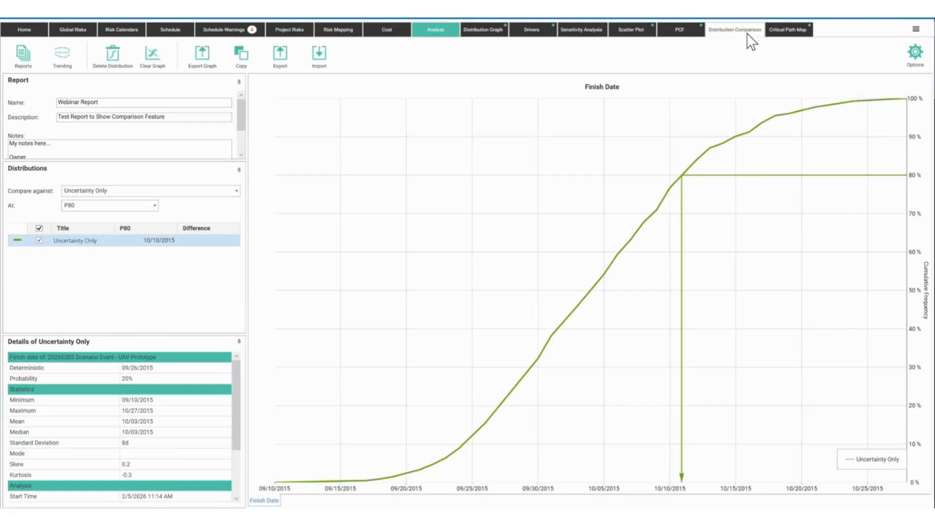
pyautogui.click(486, 27)
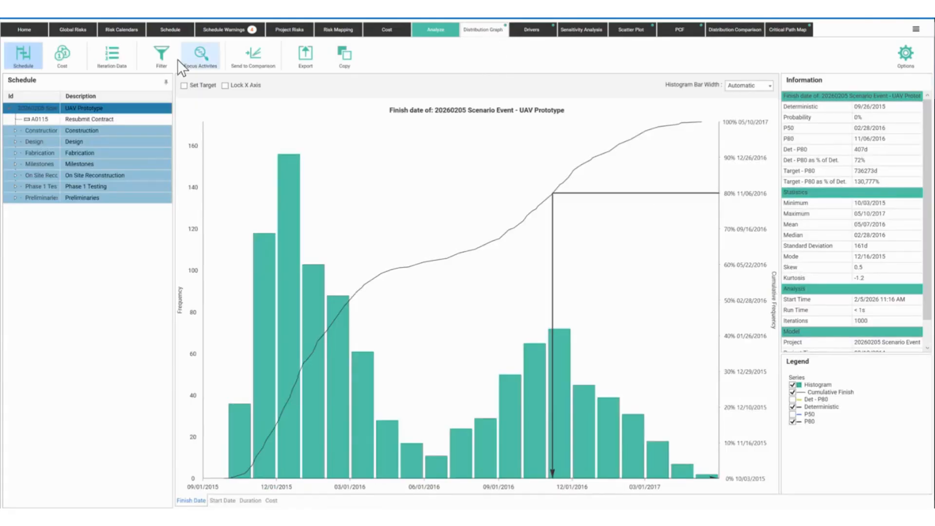
pyautogui.click(264, 60)
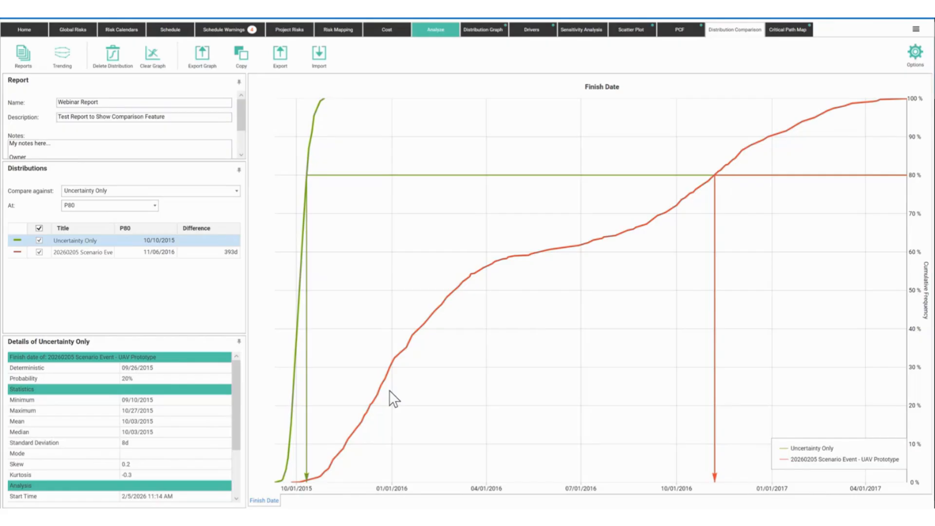
# Rename the second distribution in the comparison report as "Uncertainty and Risks Pre Mitigated"
pyautogui.doubleClick(66, 253)
pyautogui.write('Uncertainty')
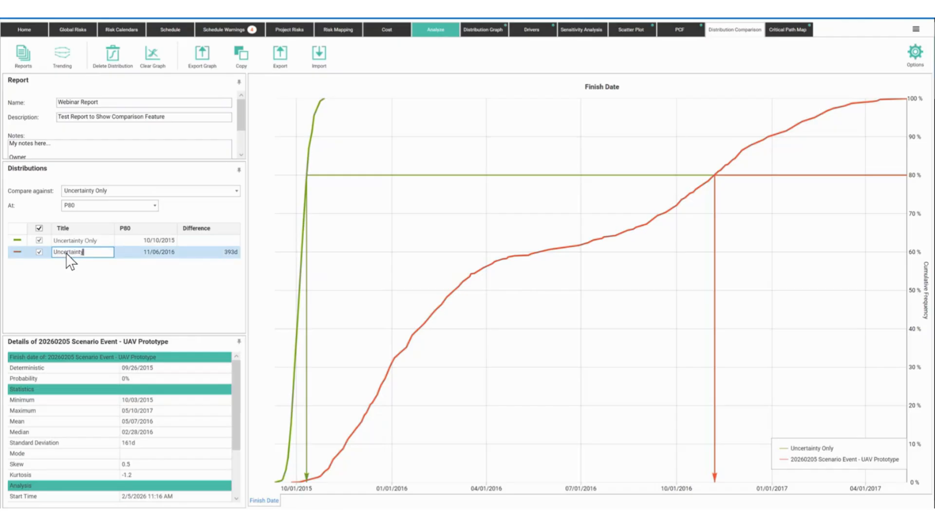
pyautogui.write(' and Risks Pre Mitigated')
pyautogui.press('Return')
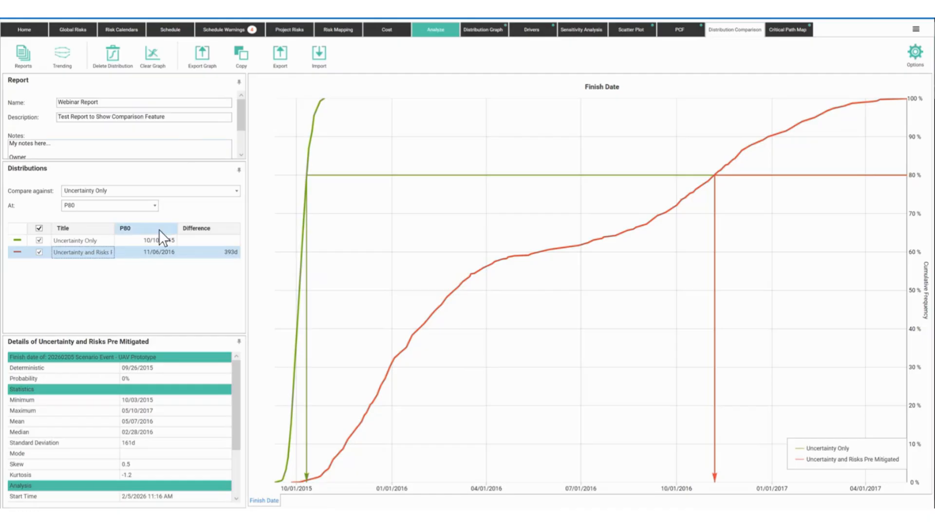
# Switch the comparison baseline to Uncertainty and Risks Pre Mitigated and back to Uncertainty Only
pyautogui.click(80, 191)
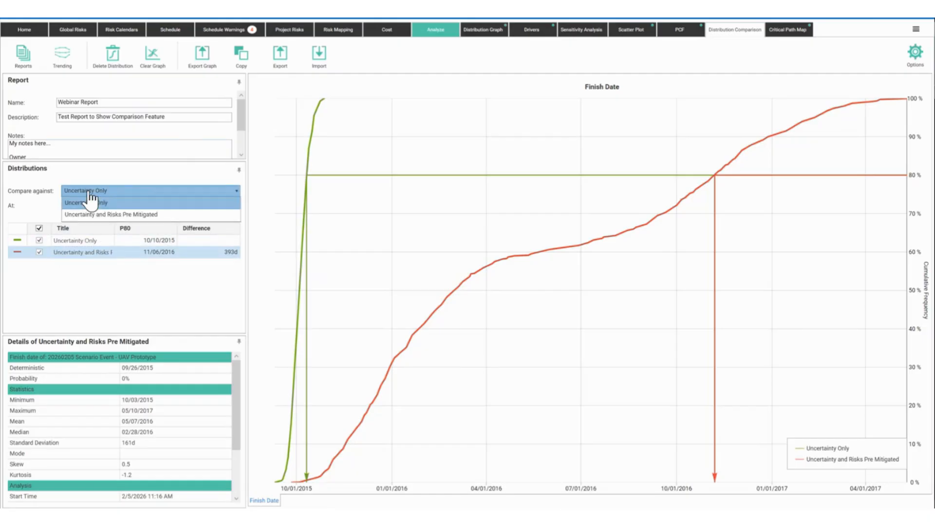
pyautogui.click(125, 192)
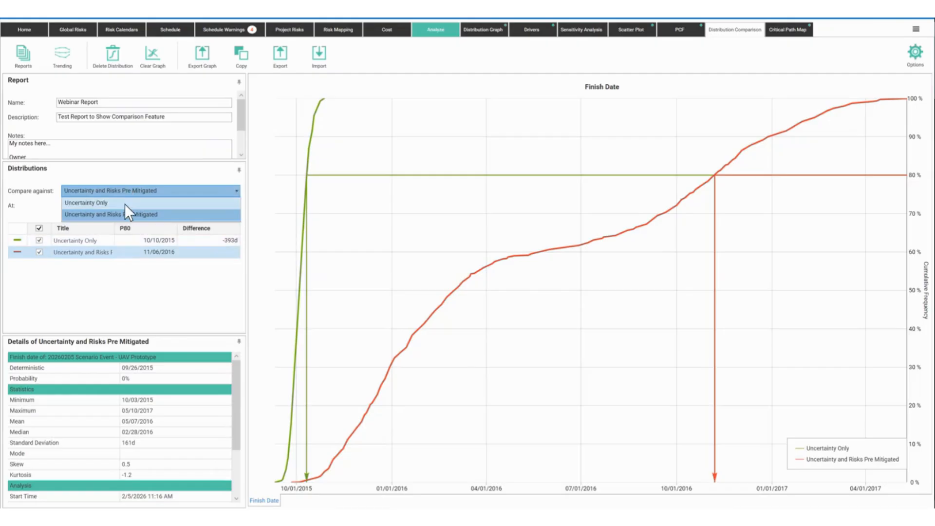
pyautogui.click(124, 203)
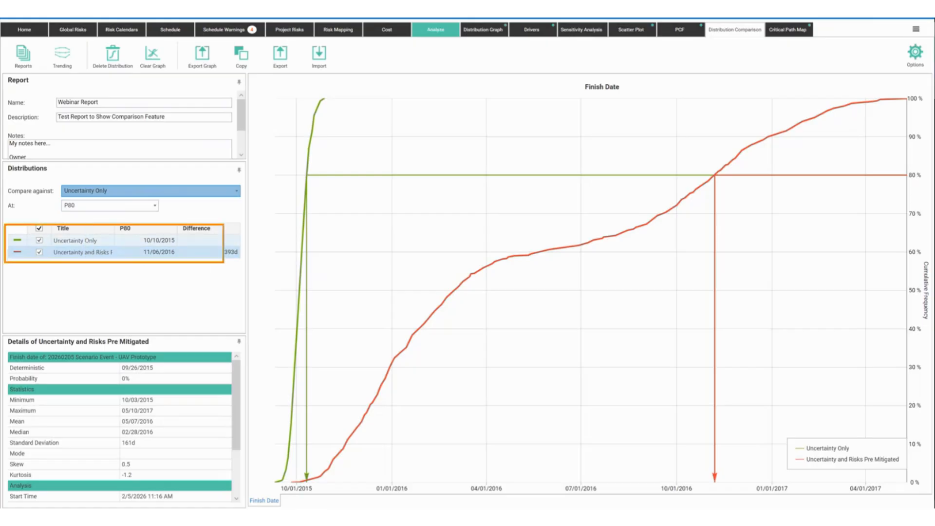
# Compare the P80 differences against Uncertainty and Risks Pre Mitigated, and restore Uncertainty Only as the comparison baseline
pyautogui.click(132, 192)
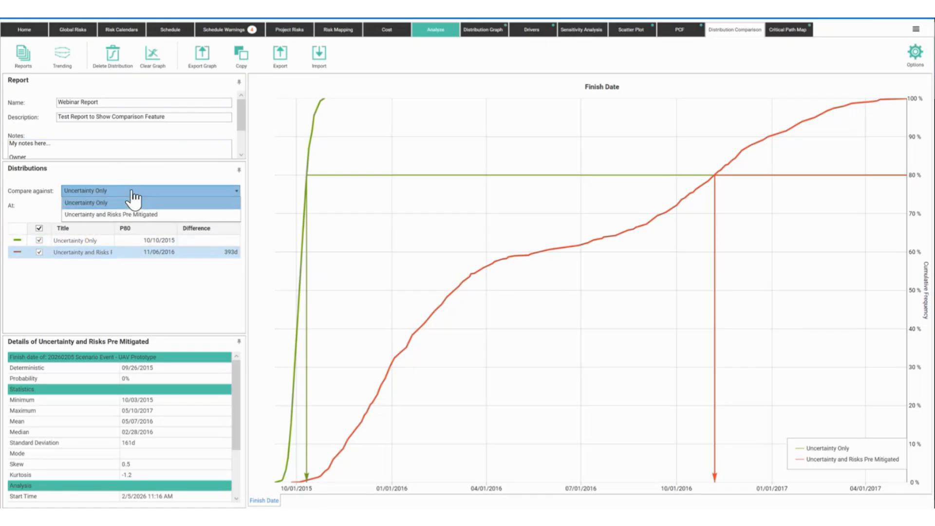
pyautogui.click(107, 213)
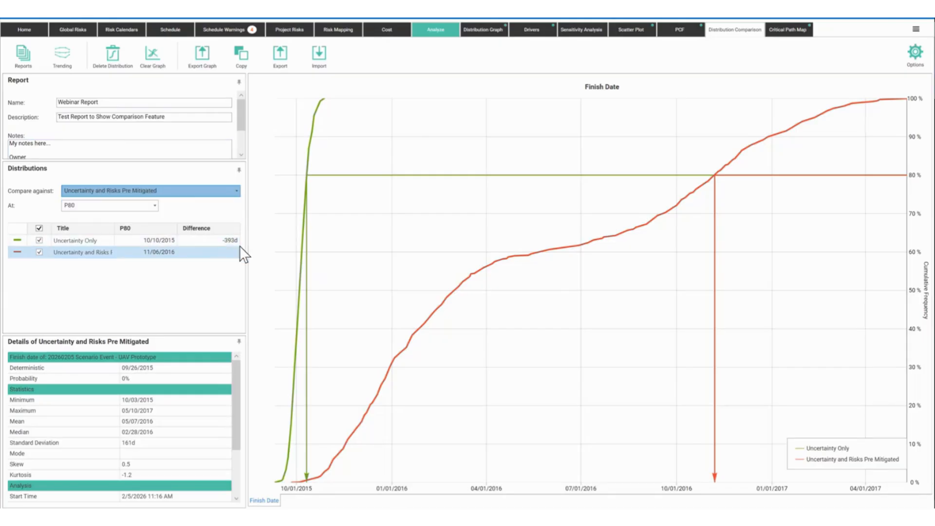
pyautogui.click(185, 193)
pyautogui.click(129, 203)
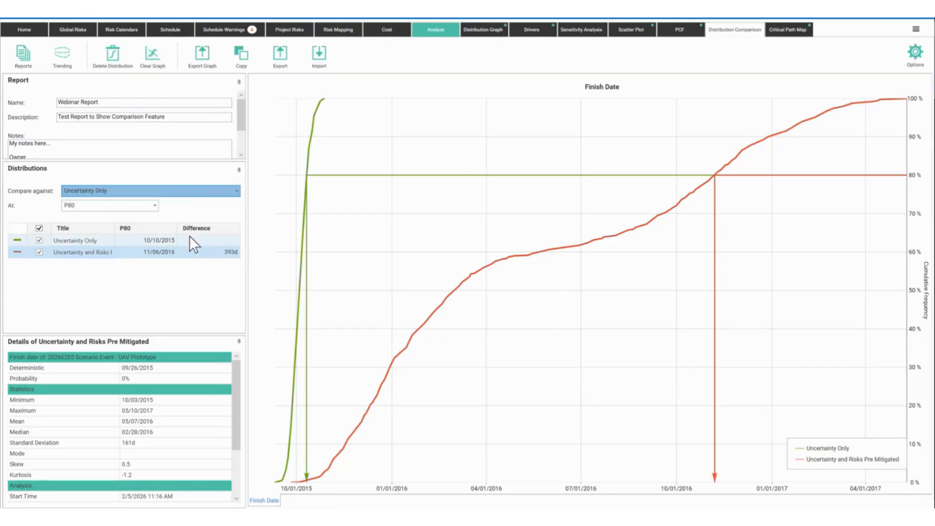
pyautogui.click(100, 192)
pyautogui.click(101, 203)
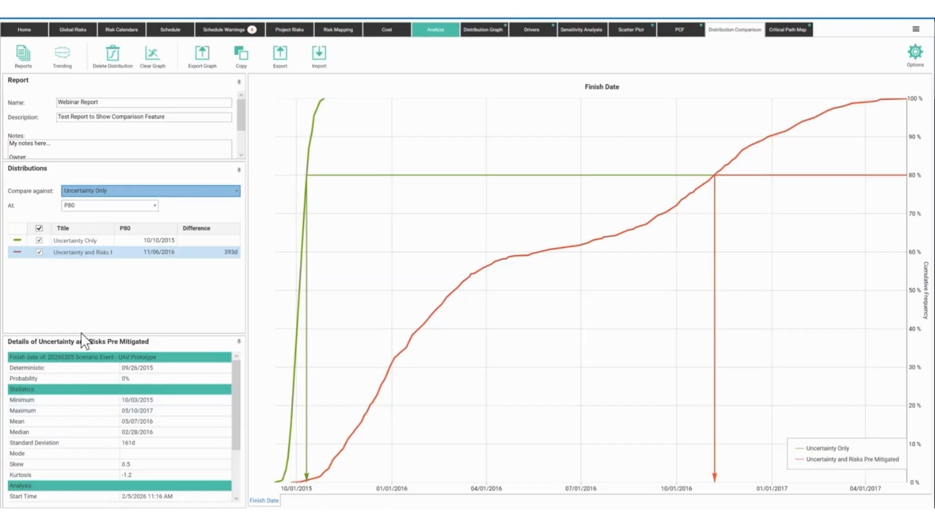
# Review the detailed statistics of the Uncertainty Only and Uncertainty and Risks Pre Mitigated distributions in the comparison report
pyautogui.click(74, 240)
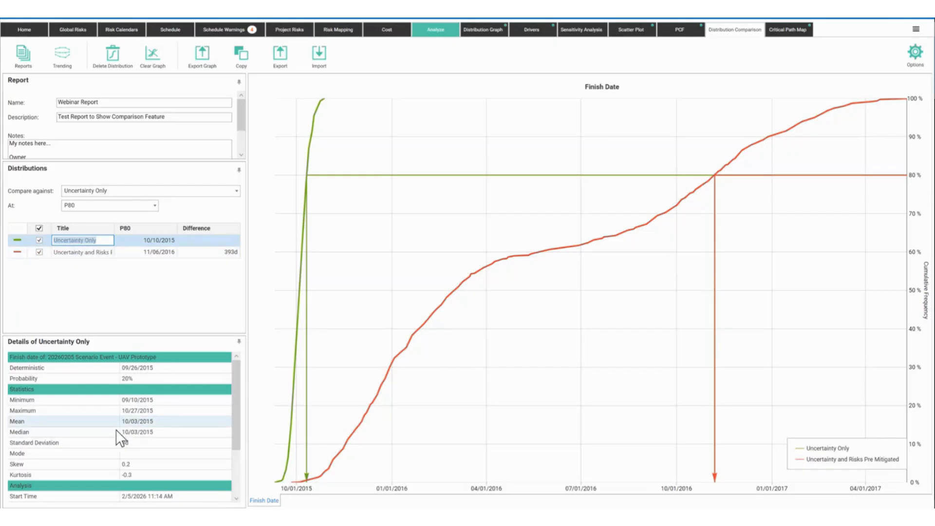
pyautogui.click(77, 252)
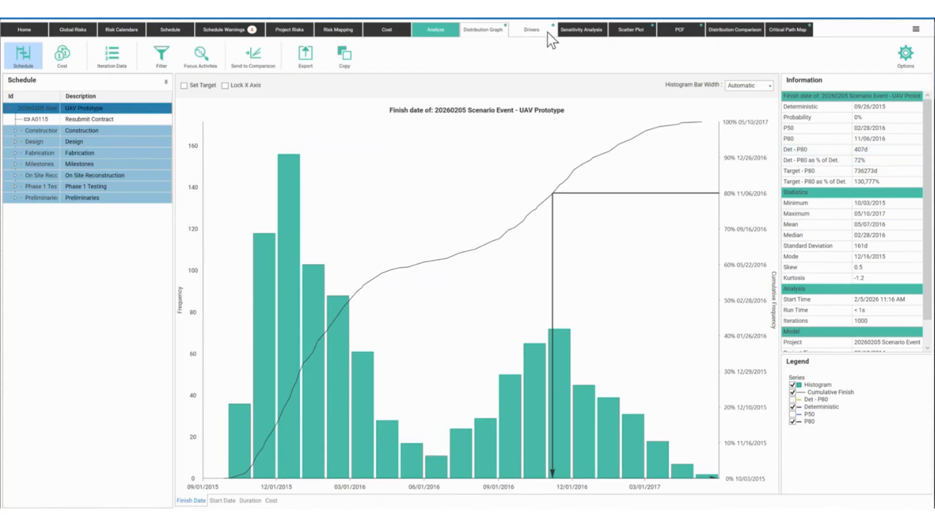
pyautogui.click(735, 30)
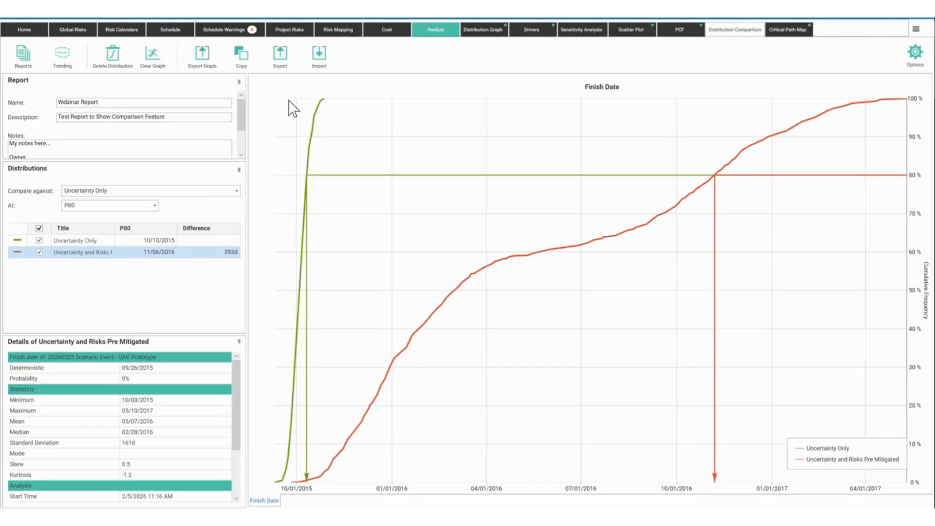
# Set the Design risk's minimum schedule impact to 80% in both the pre-mitigated and post-mitigated positions
pyautogui.click(288, 28)
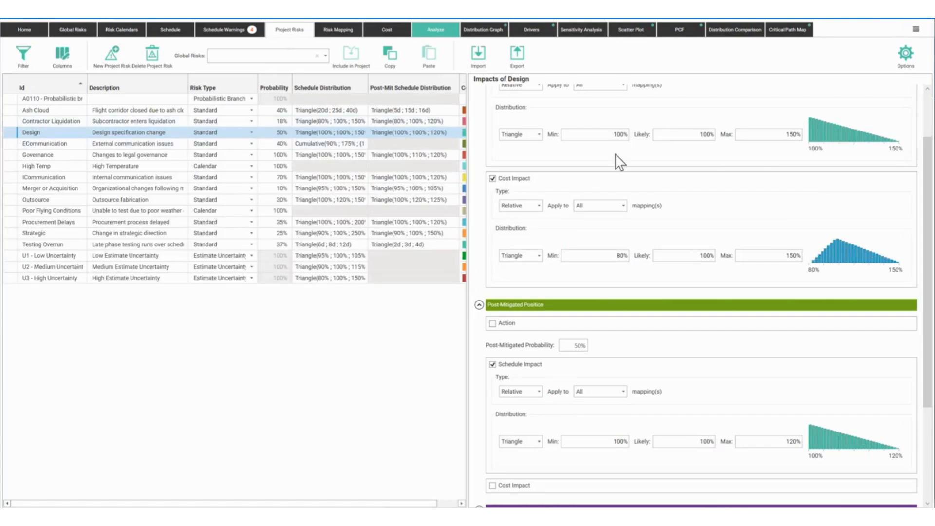
pyautogui.click(611, 136)
pyautogui.write('80')
pyautogui.press('Return')
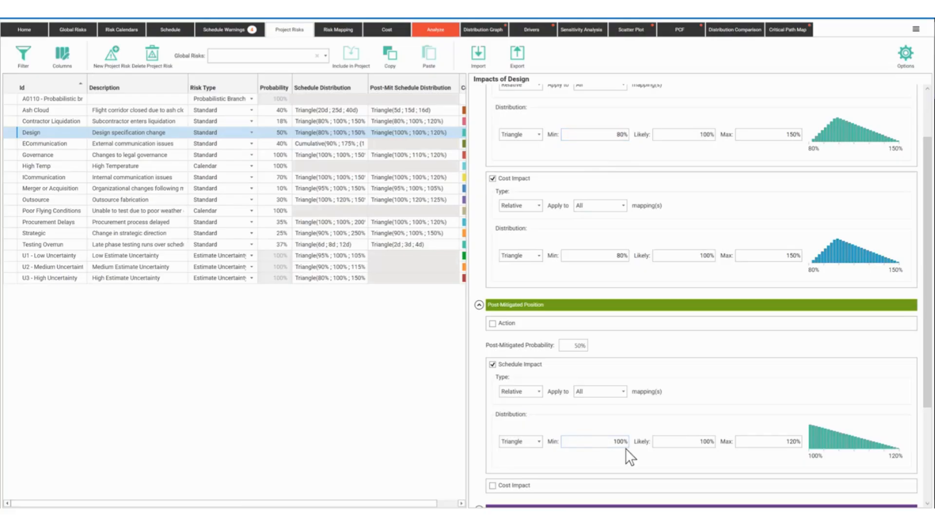
pyautogui.click(616, 441)
pyautogui.write('80')
pyautogui.press('Return')
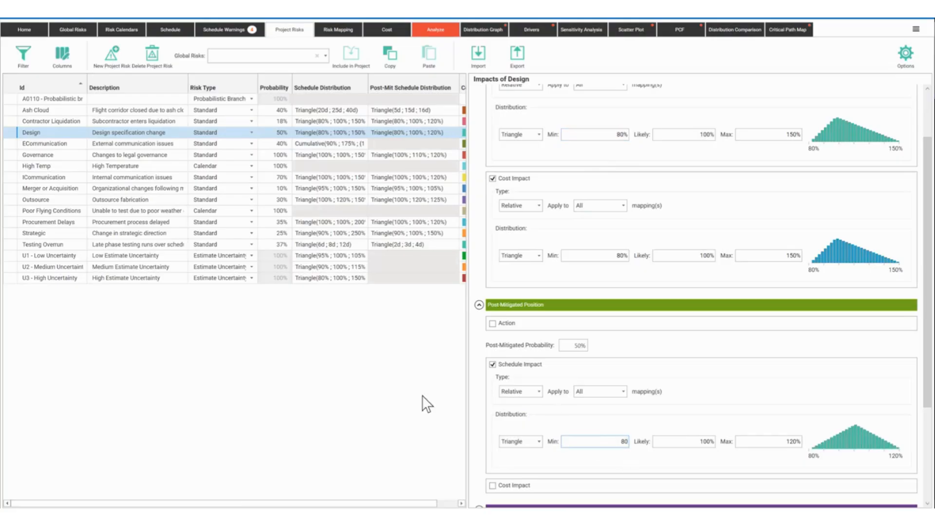
pyautogui.click(328, 134)
pyautogui.click(328, 141)
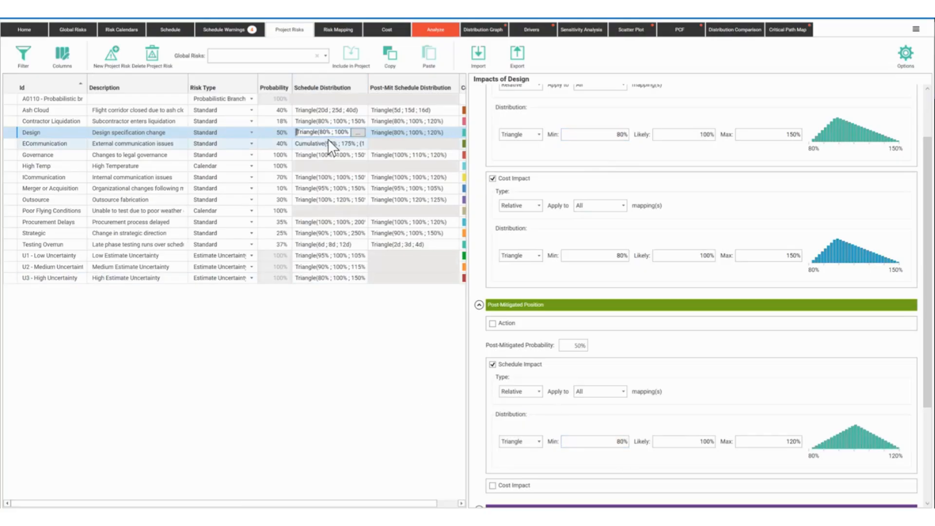
pyautogui.click(326, 132)
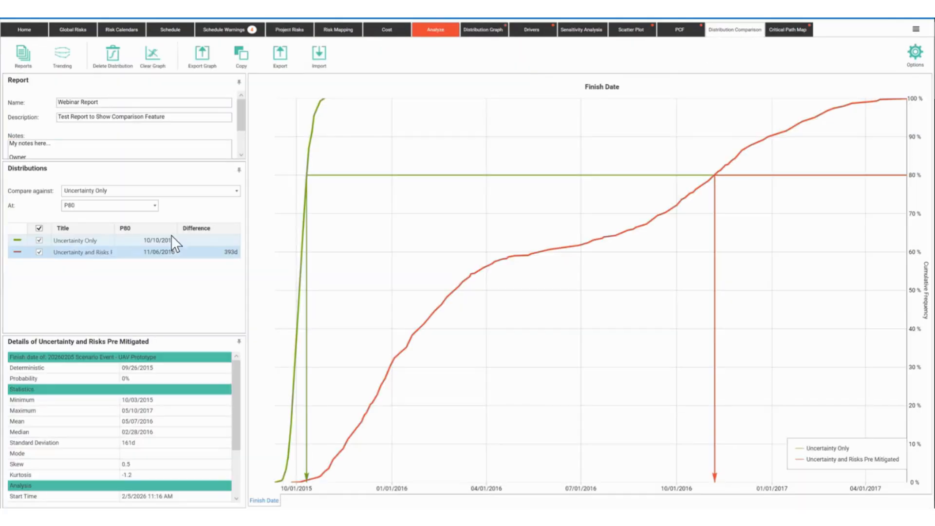
# Delete the Uncertainty and Risks Pre Mitigated distribution from the comparison report
pyautogui.click(93, 253)
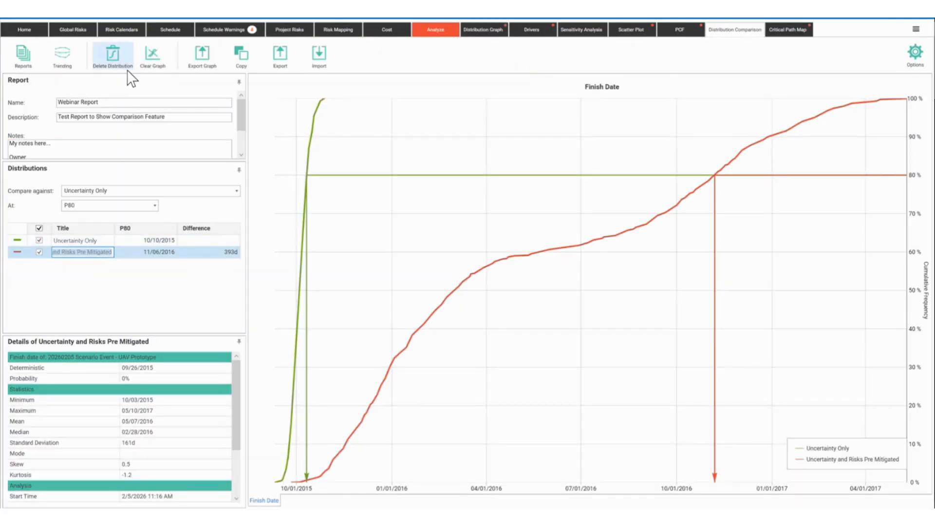
pyautogui.click(111, 60)
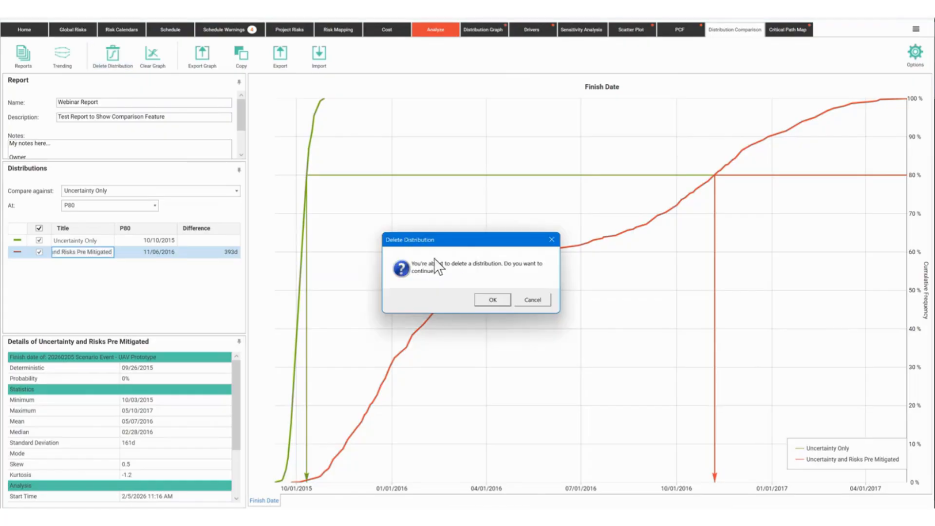
pyautogui.click(490, 299)
# Rerun the analysis with all risks pre-mitigated and send the updated UAV Prototype finish date distribution to the comparison report
pyautogui.click(428, 31)
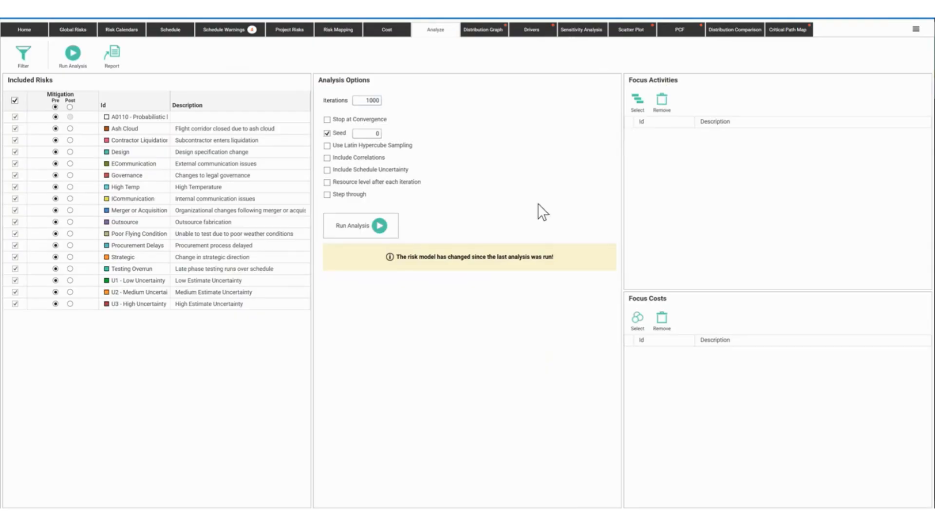
pyautogui.click(378, 226)
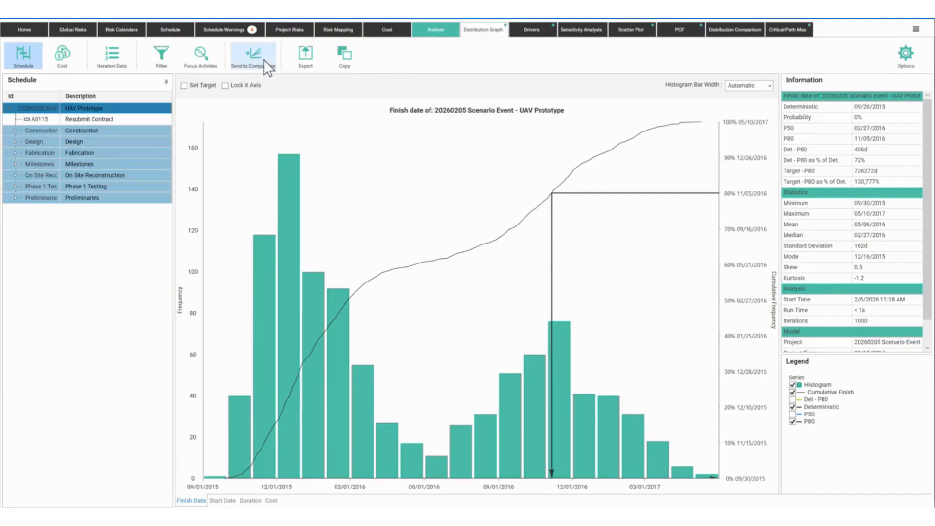
pyautogui.click(425, 32)
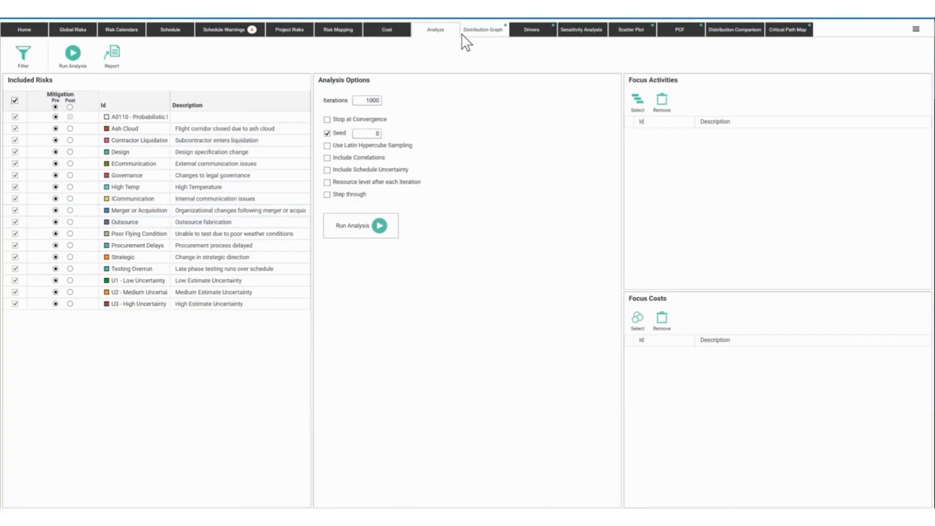
pyautogui.click(473, 32)
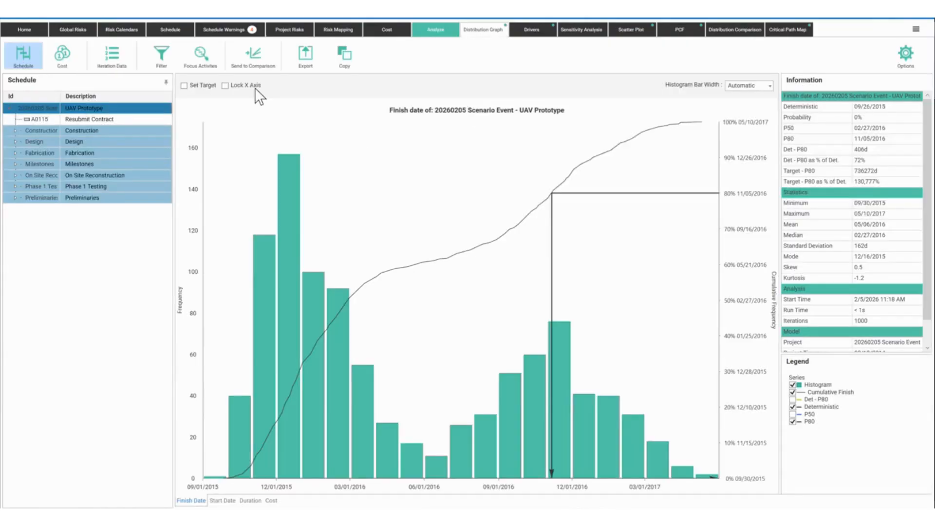
pyautogui.click(249, 51)
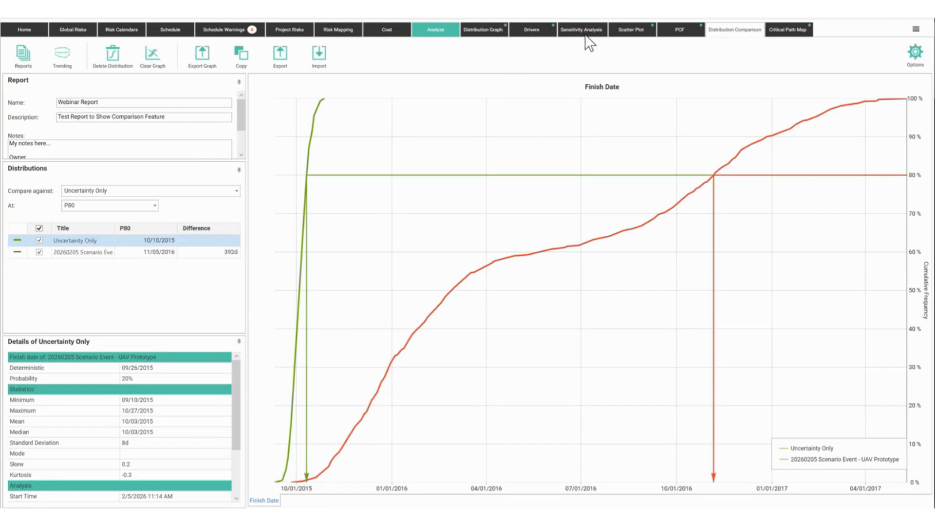
# Examine the risks driving the project's finish date and the impacts of the Ash Cloud risk, and return to the distribution comparison
pyautogui.click(536, 34)
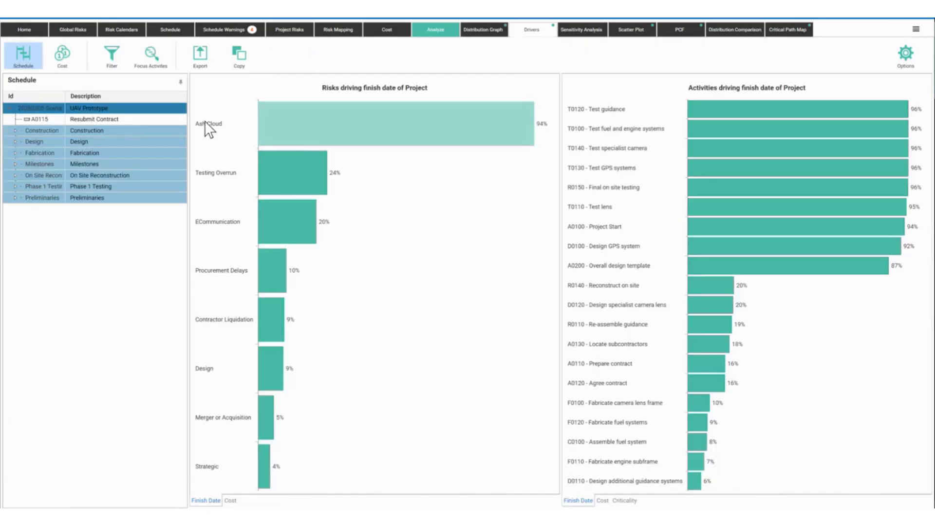
pyautogui.moveTo(413, 127)
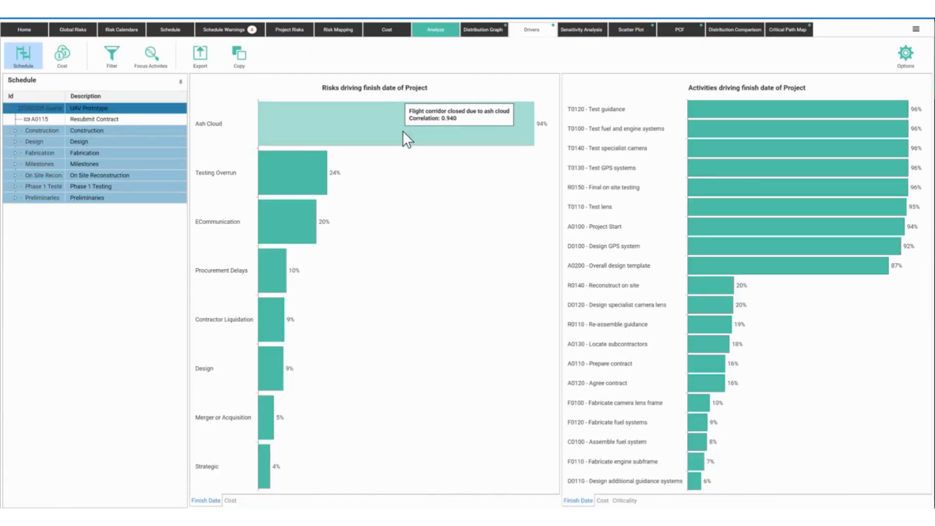
pyautogui.click(480, 32)
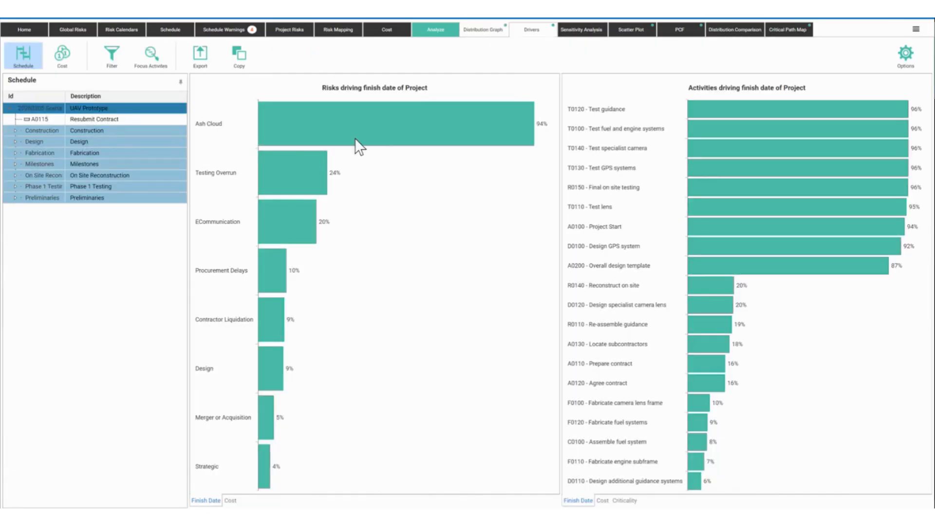
pyautogui.click(303, 32)
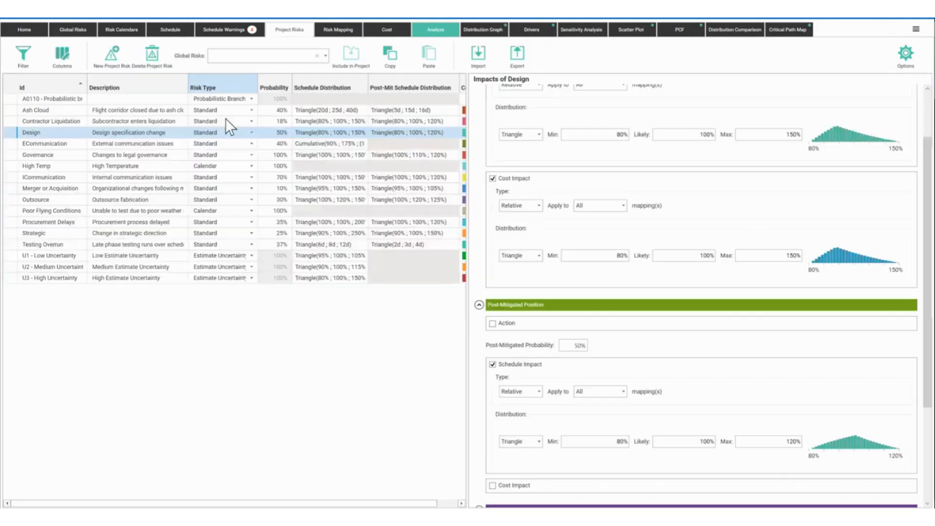
pyautogui.click(56, 110)
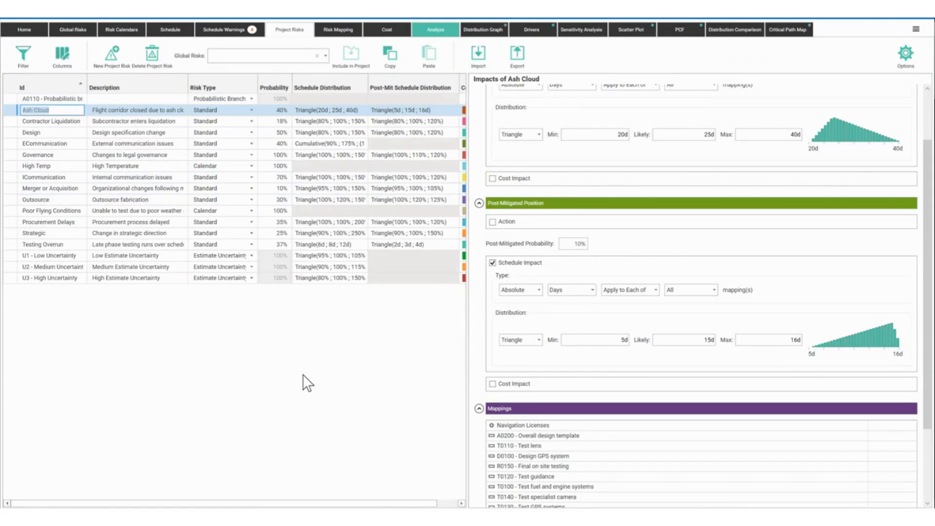
pyautogui.hotkey('alt', 'Tab')
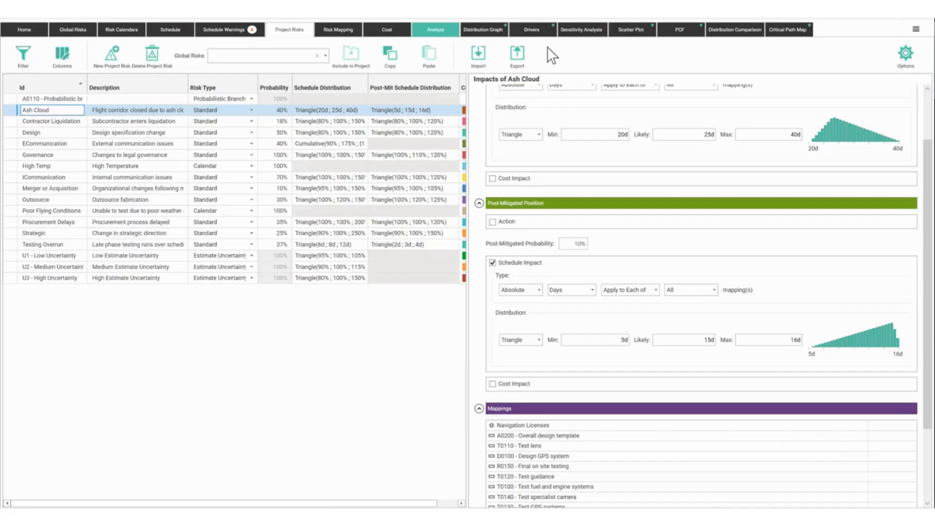
pyautogui.click(722, 30)
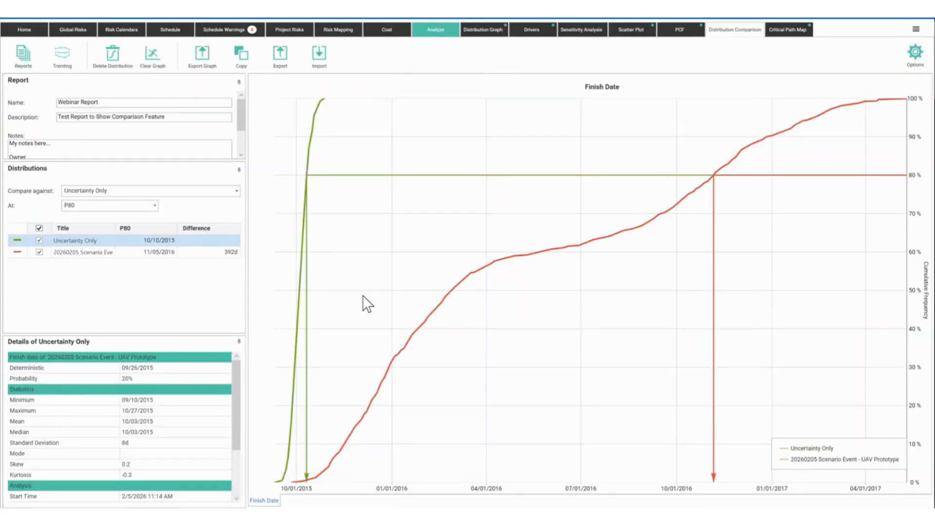
pyautogui.click(437, 34)
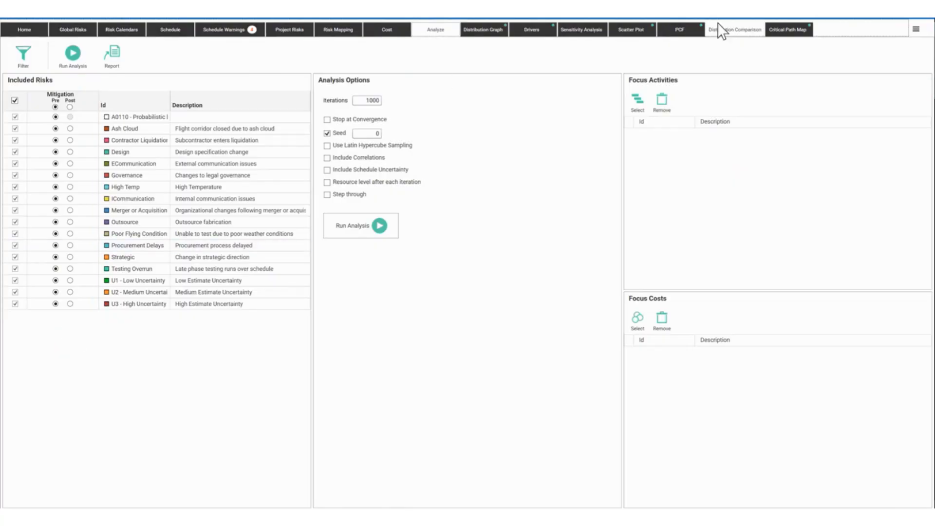
pyautogui.click(728, 30)
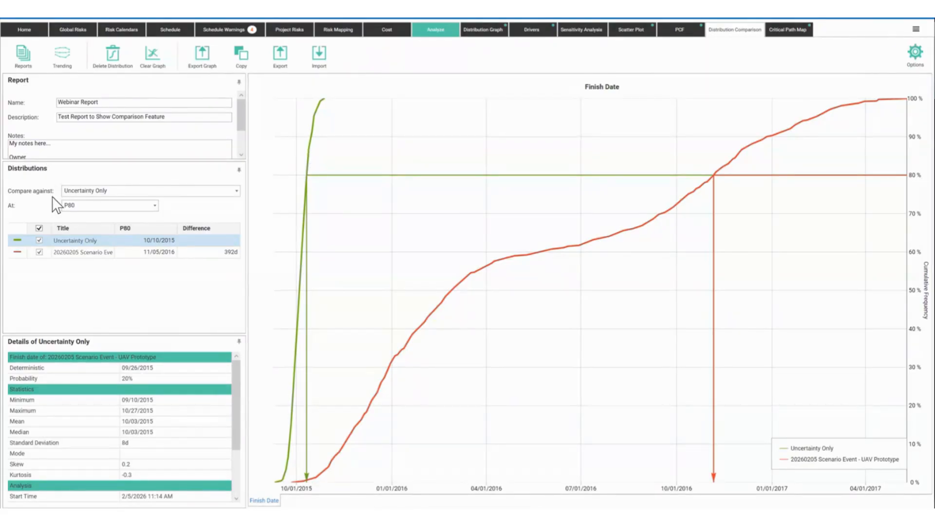
pyautogui.click(66, 119)
# Open the Model Updates comparison report and send the UAV Prototype finish date distribution to it
pyautogui.click(19, 60)
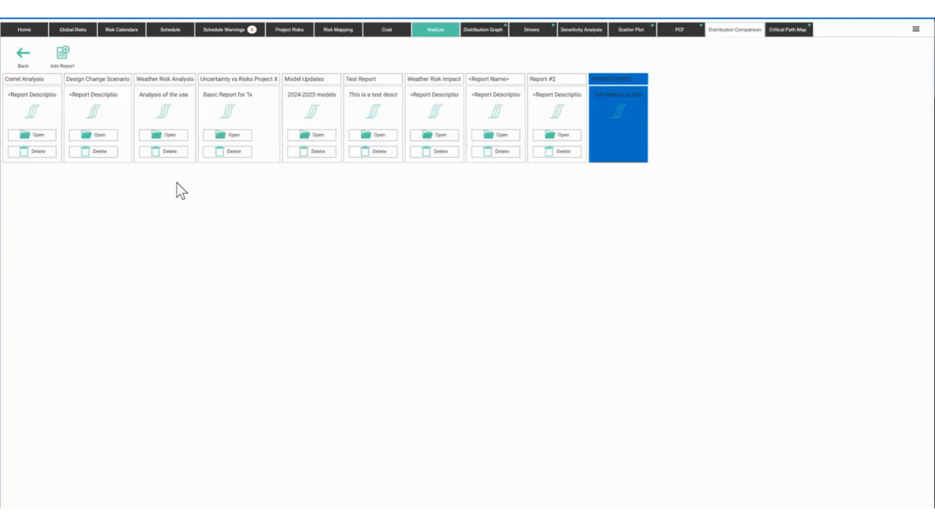
pyautogui.click(316, 133)
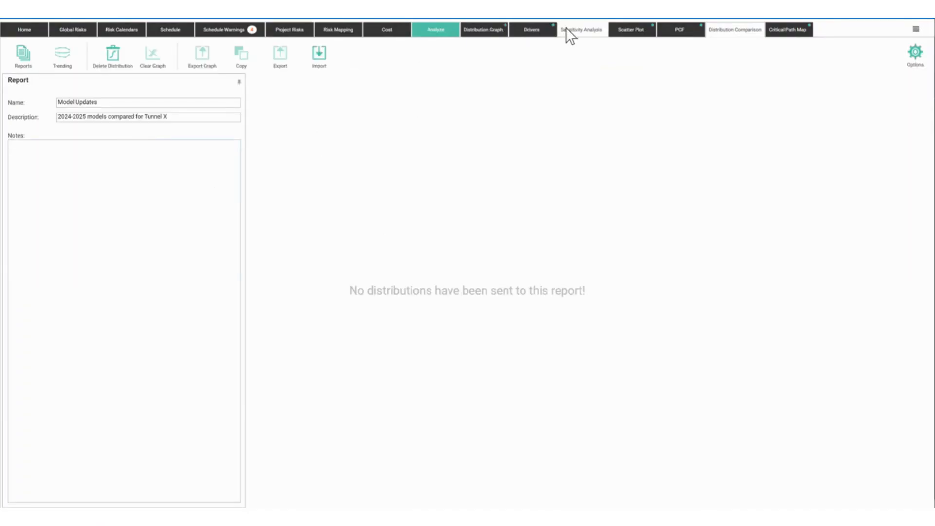
pyautogui.click(482, 29)
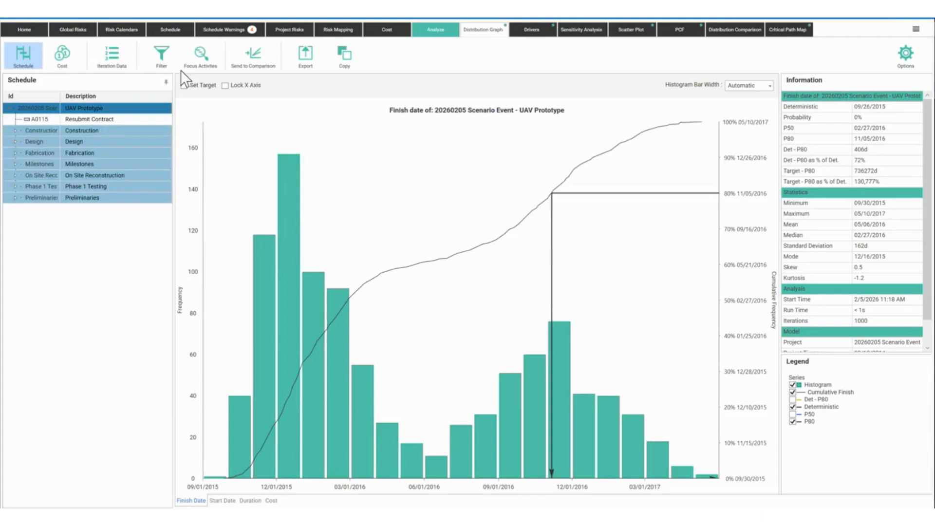
pyautogui.click(246, 56)
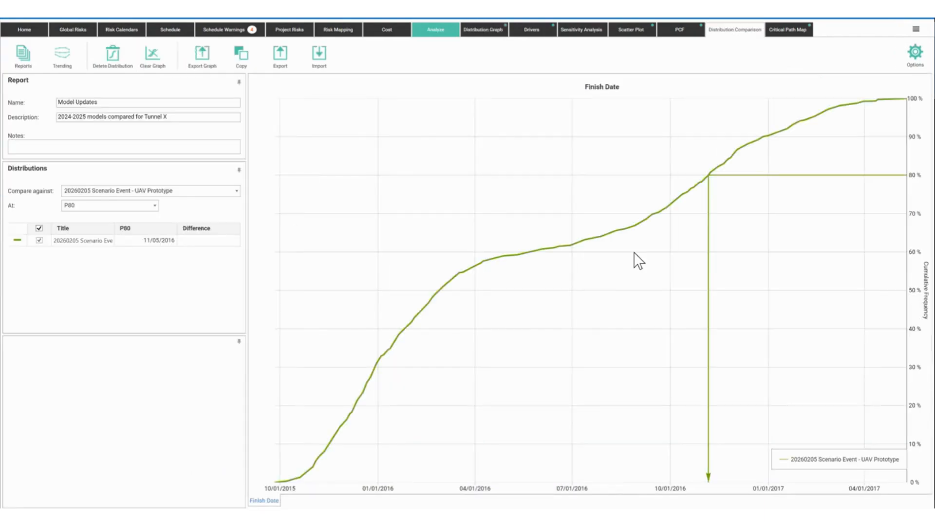
# Reopen the Webinar Report, start clearing all its distributions and cancel the deletion
pyautogui.click(31, 56)
pyautogui.click(614, 137)
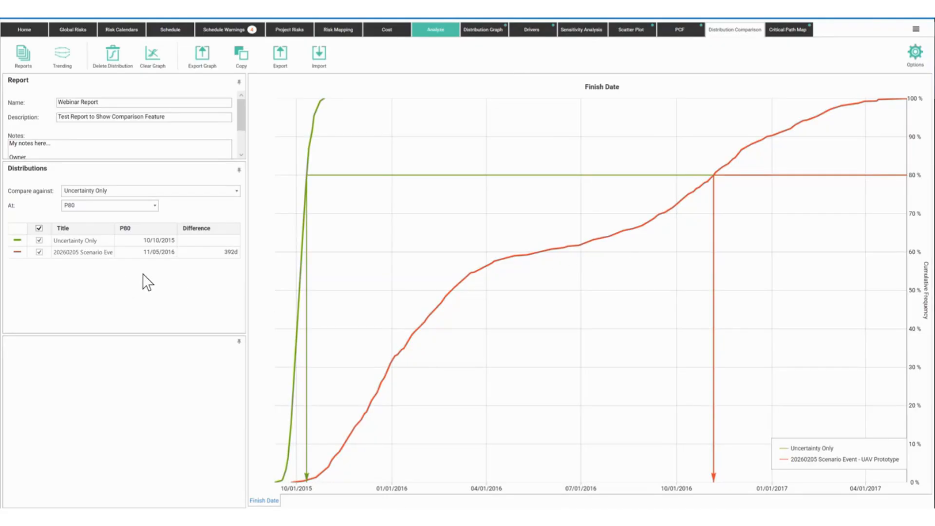
pyautogui.click(152, 55)
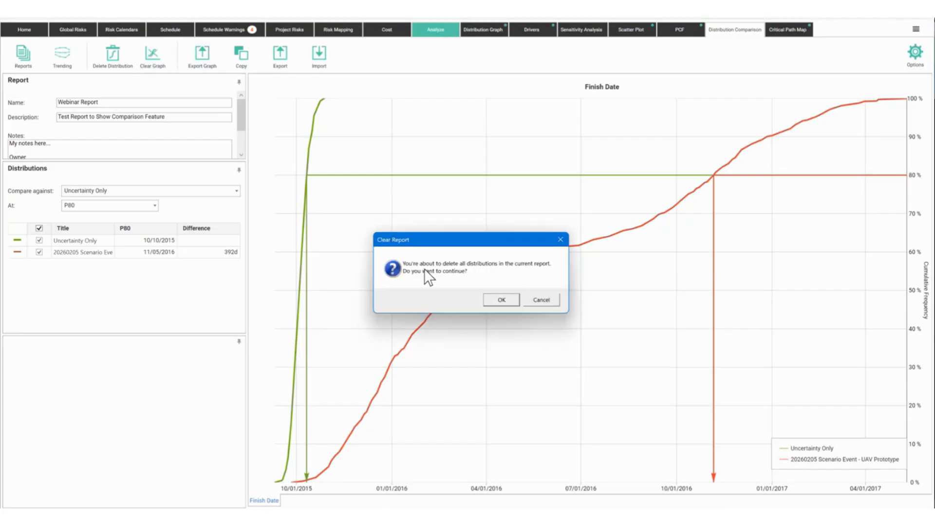
pyautogui.click(542, 299)
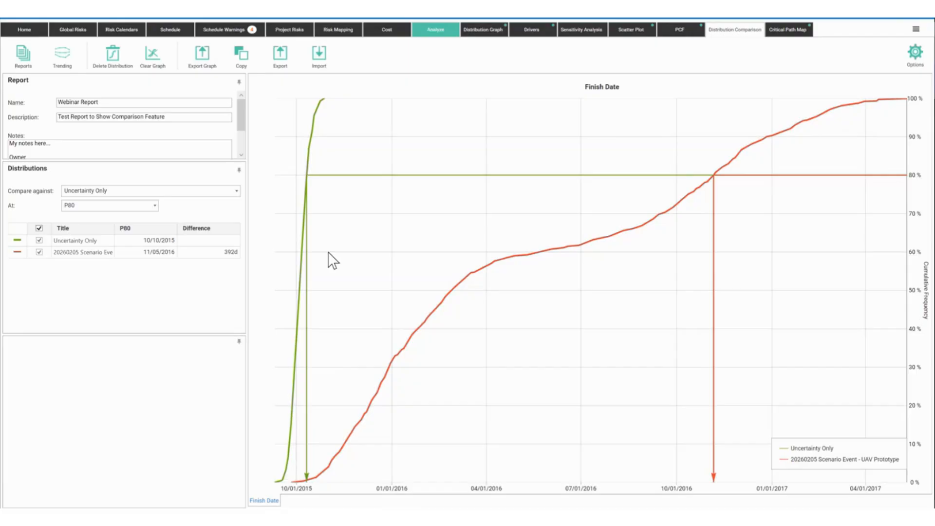
# Start exporting the comparison graph as a PNG image and cancel the export
pyautogui.click(207, 61)
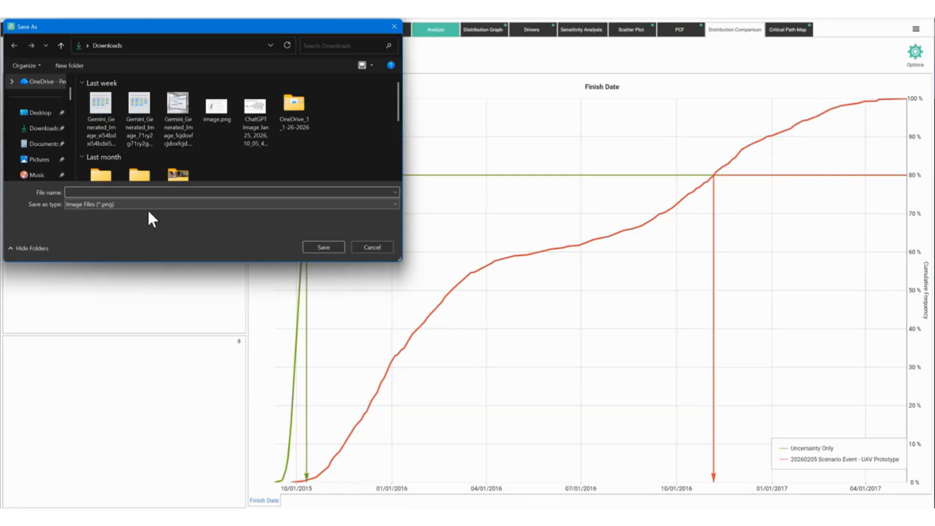
pyautogui.press('Escape')
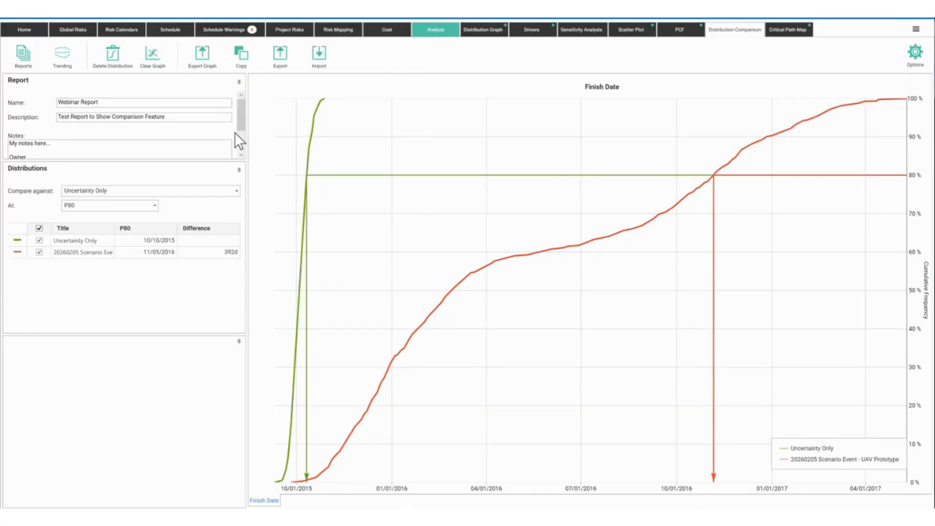
# Rename the 20260205 Scenario Event distribution in the Webinar Report as "Uncertainty and Risks Pre"
pyautogui.doubleClick(83, 253)
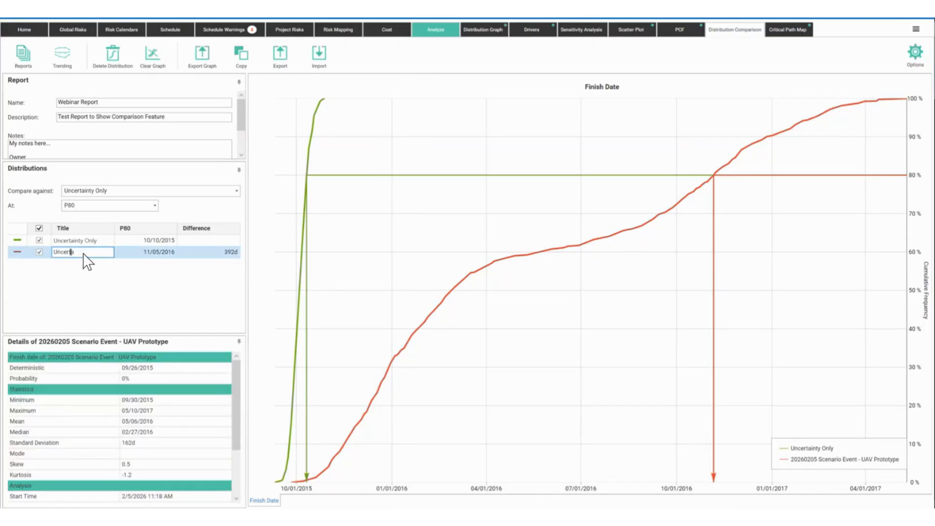
pyautogui.write('Uncertainty and Risks Pre')
pyautogui.press('Return')
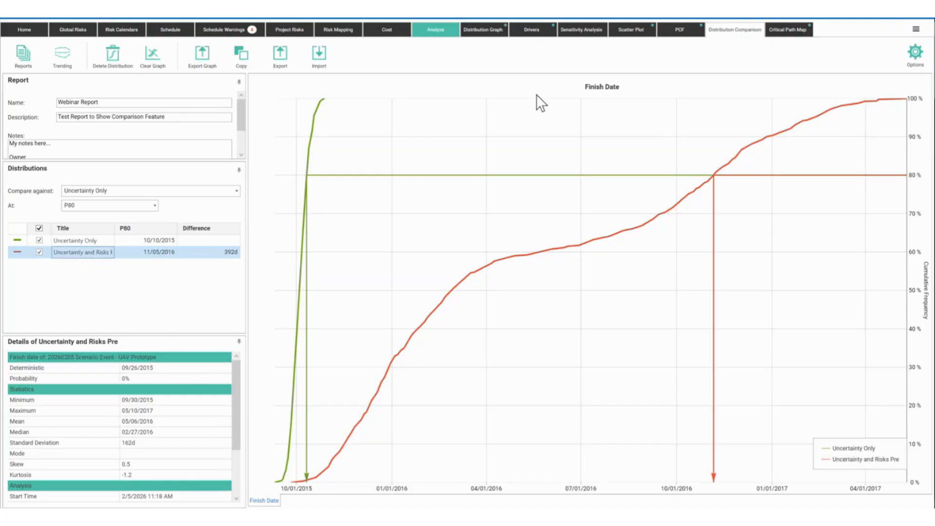
# Set the analysis to use post-mitigated positions for all risks, keeping U1, U2 and U3 uncertainties and the A0110 probabilistic branch pre-mitigated
pyautogui.click(437, 29)
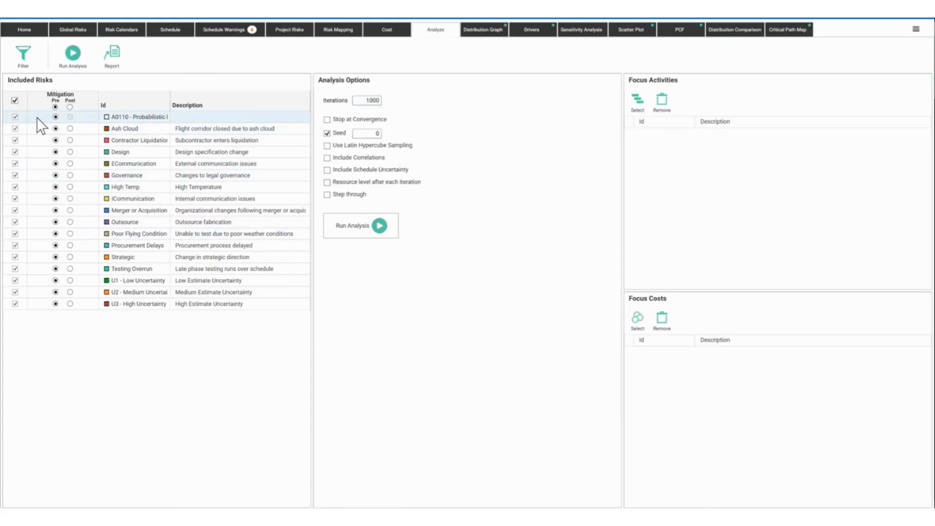
pyautogui.click(69, 108)
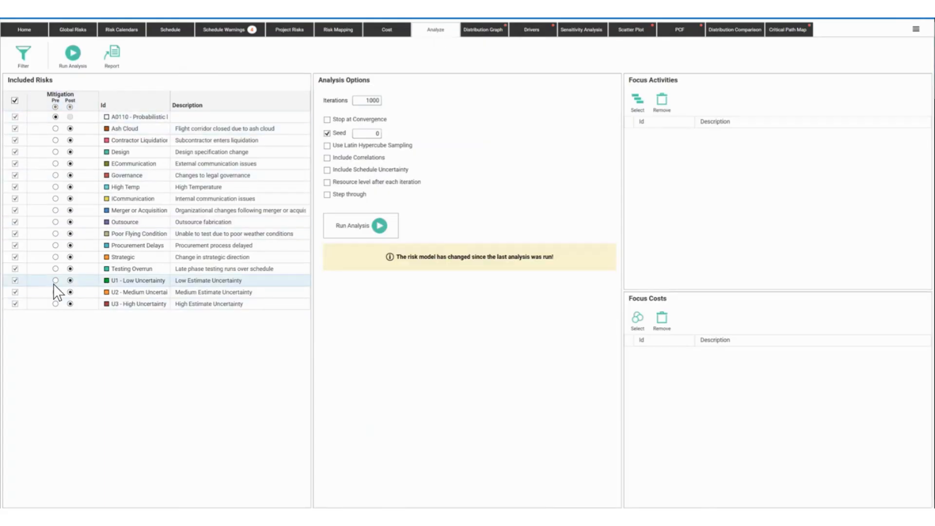
pyautogui.click(55, 280)
pyautogui.click(55, 291)
pyautogui.click(55, 303)
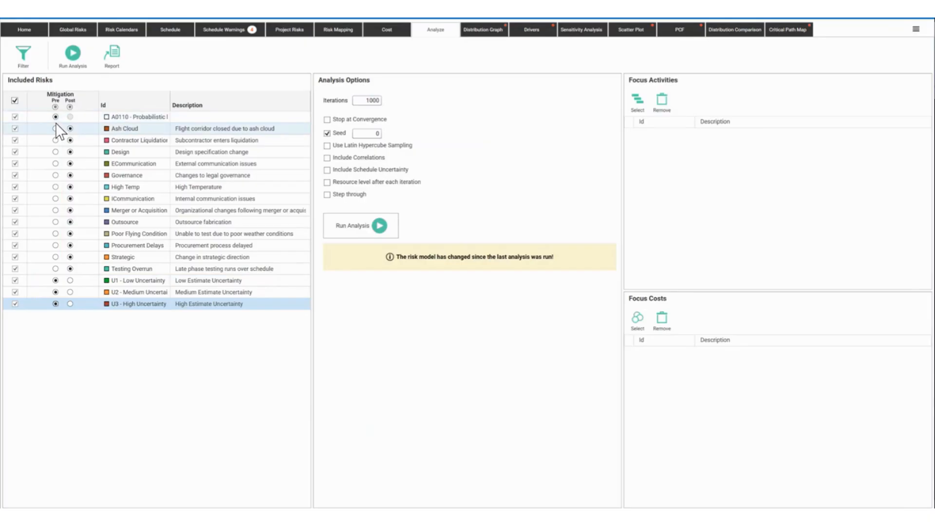
pyautogui.click(69, 117)
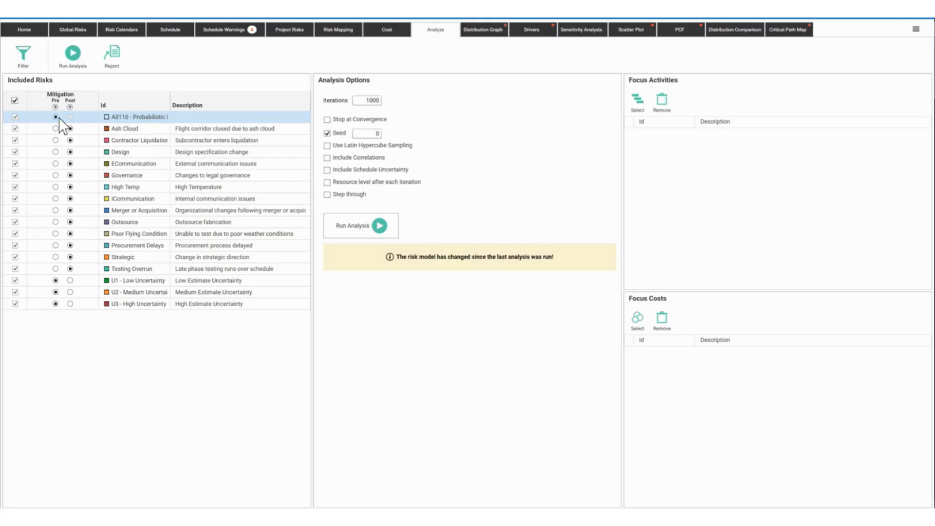
# Examine the Ash Cloud project risk, comparing its pre-mitigated and post-mitigated schedule distributions
pyautogui.click(289, 30)
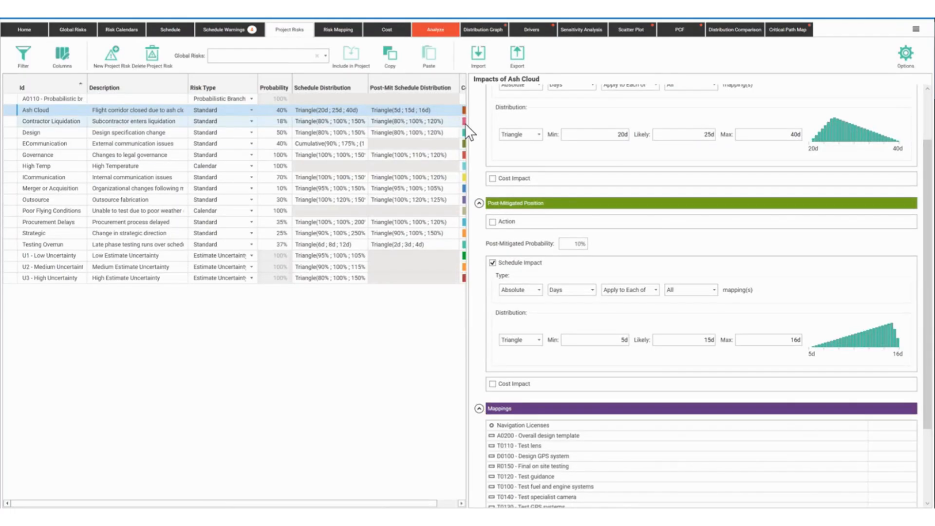
pyautogui.moveTo(468, 123); pyautogui.dragTo(492, 124)
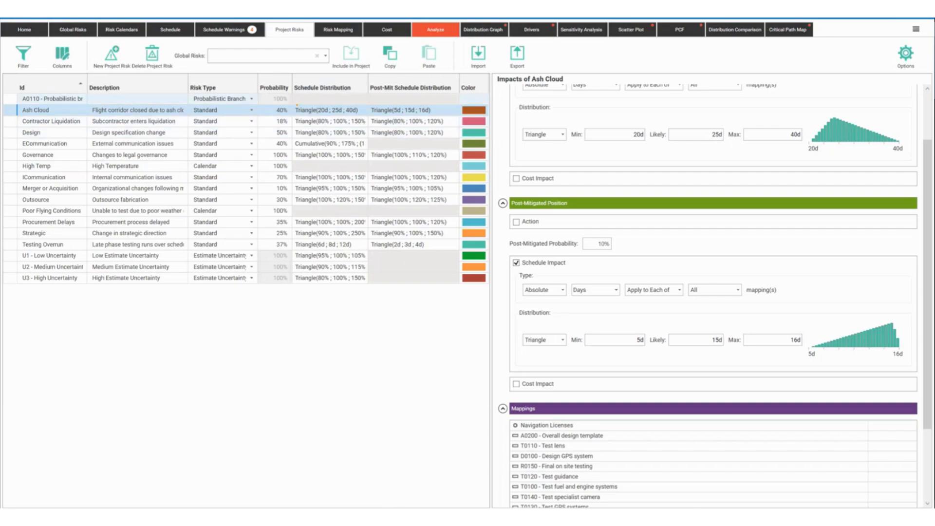
pyautogui.click(347, 110)
pyautogui.moveTo(348, 115); pyautogui.dragTo(445, 120)
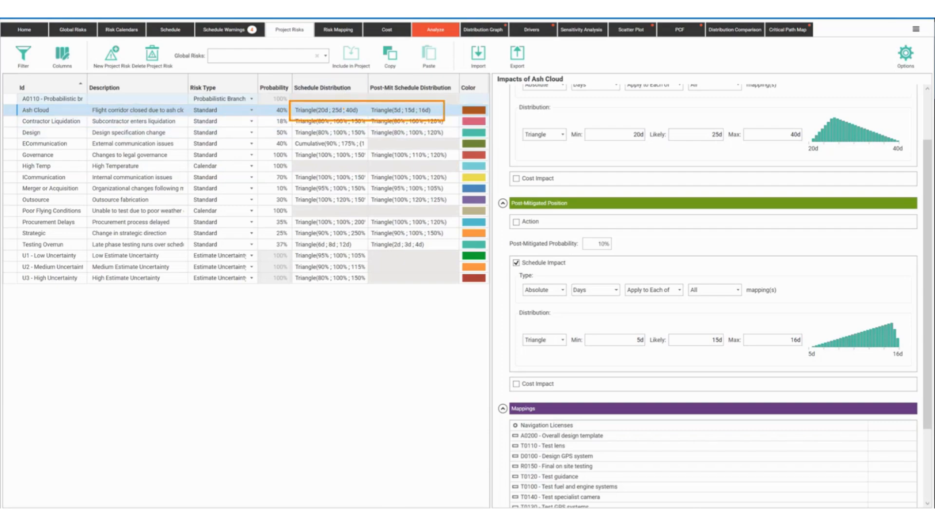
pyautogui.moveTo(359, 104); pyautogui.dragTo(396, 99)
pyautogui.doubleClick(148, 109)
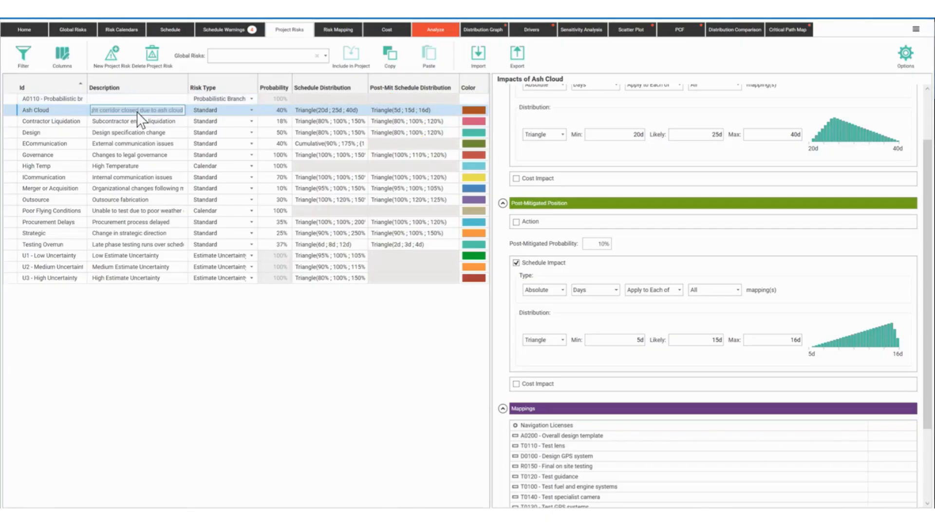
pyautogui.scroll(2, 676, 184)
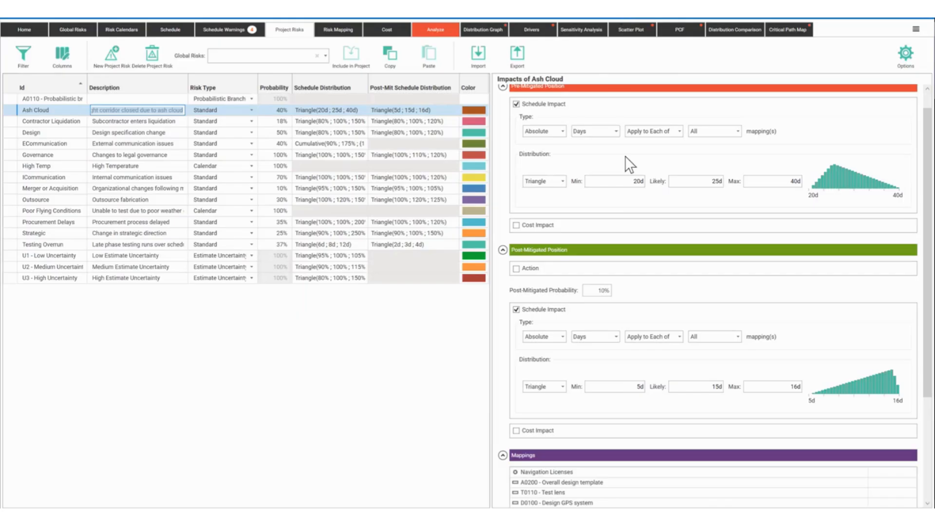
# Switch Ash Cloud's pre-mitigated schedule impact to Spread over all mappings and back to Apply to Each of
pyautogui.click(679, 131)
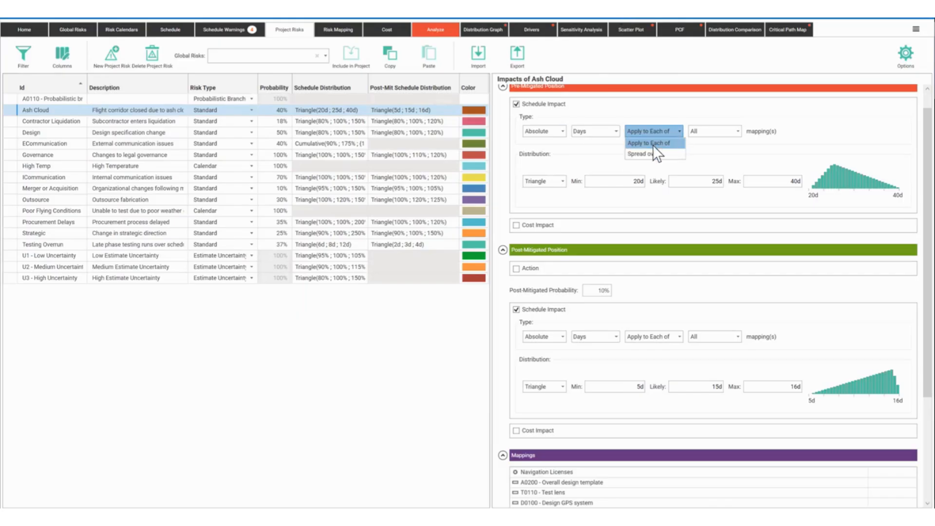
pyautogui.click(713, 149)
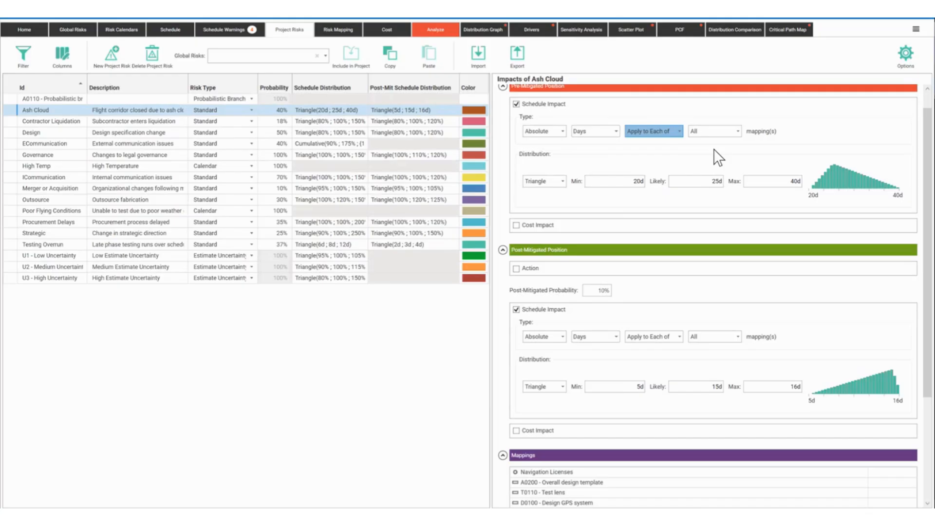
pyautogui.click(678, 130)
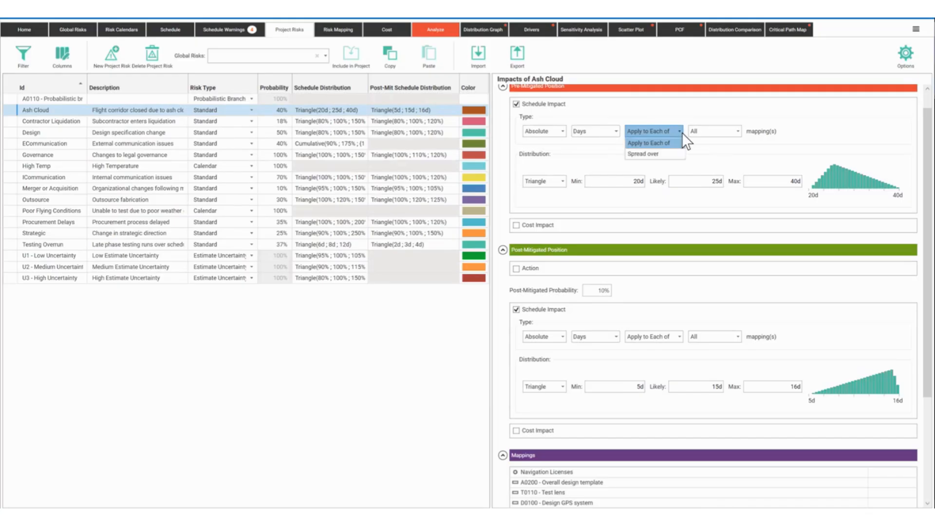
pyautogui.click(658, 154)
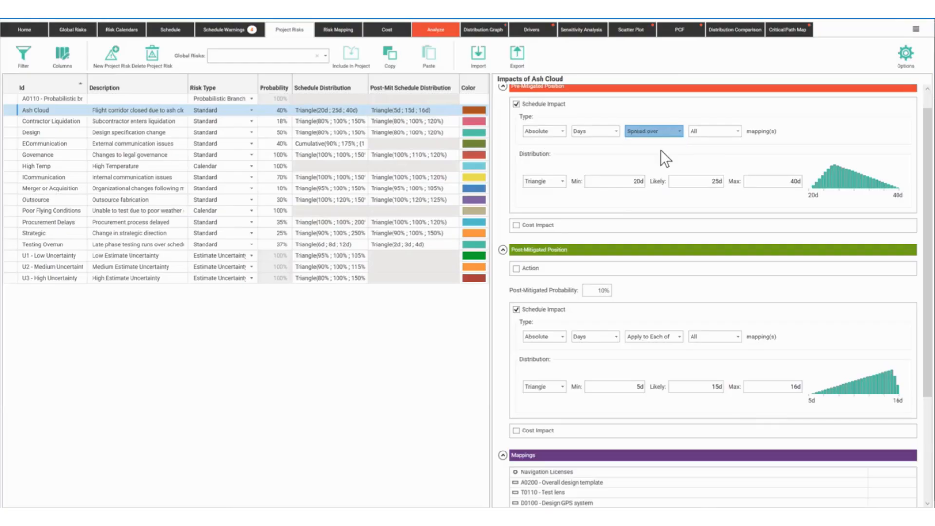
pyautogui.click(703, 181)
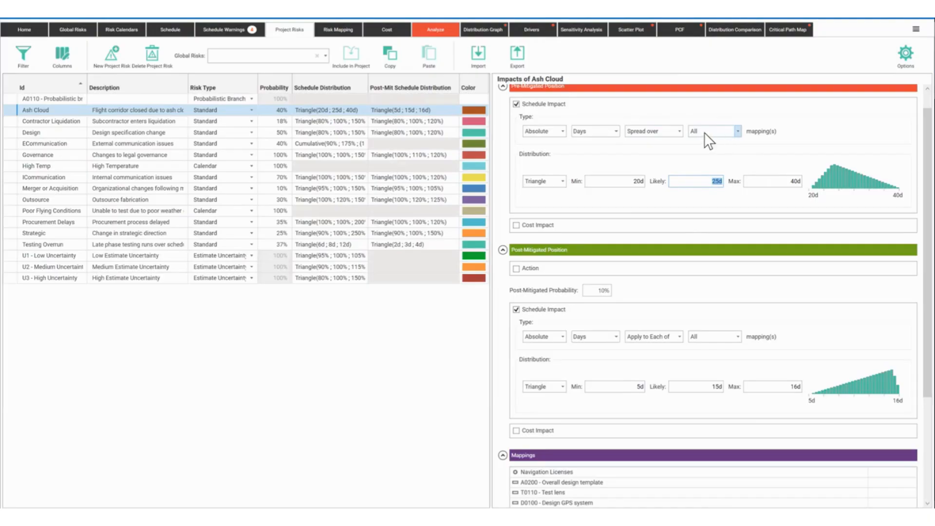
pyautogui.click(678, 132)
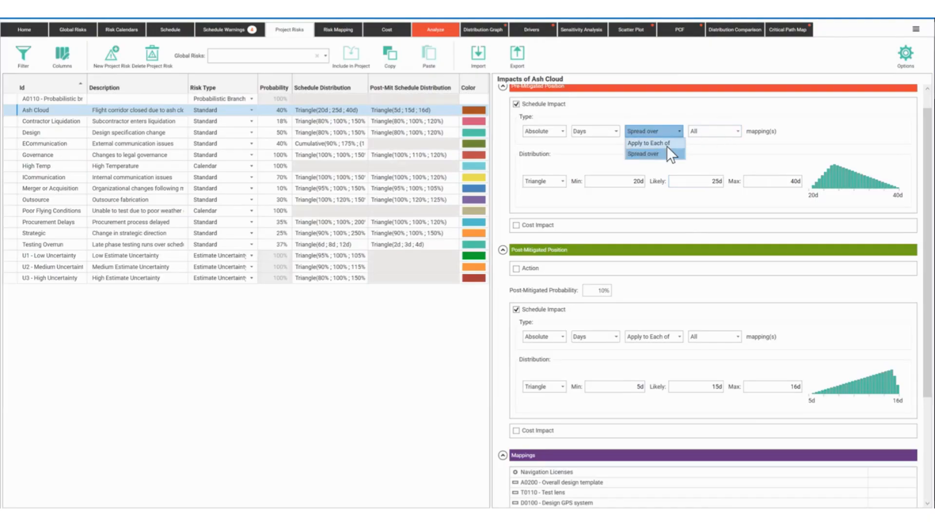
pyautogui.click(667, 146)
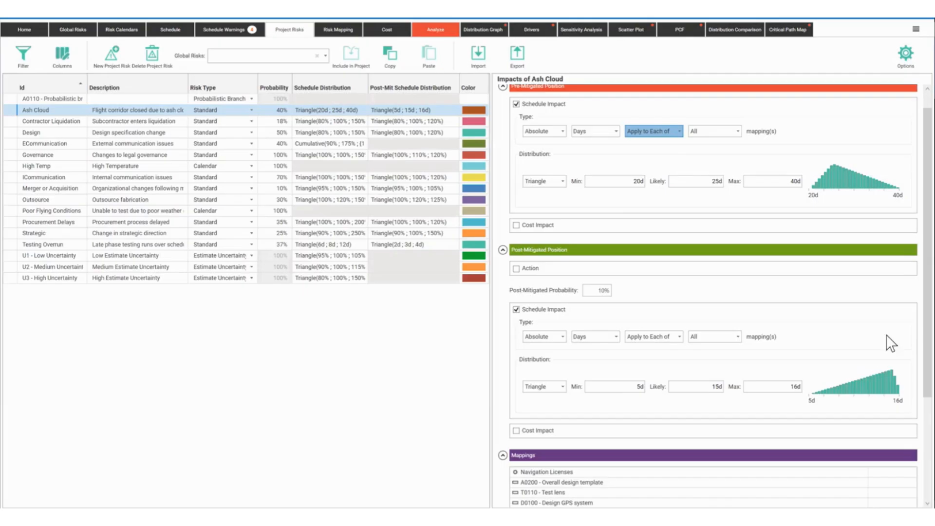
pyautogui.moveTo(924, 351)
pyautogui.mouseDown()
pyautogui.moveTo(924, 438)
pyautogui.moveTo(923, 341)
pyautogui.mouseUp()
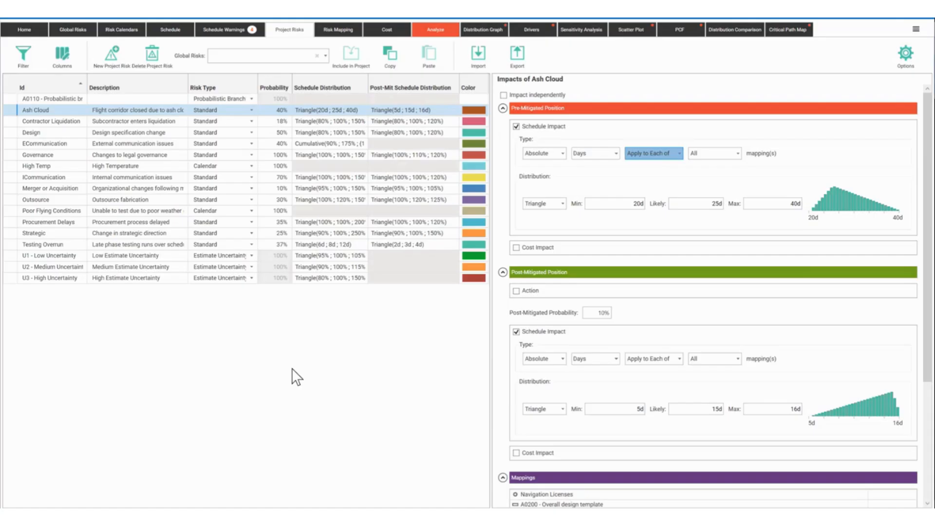
# Run the analysis with the post-mitigated risks and send the UAV Prototype finish date distribution to the comparison report
pyautogui.click(442, 32)
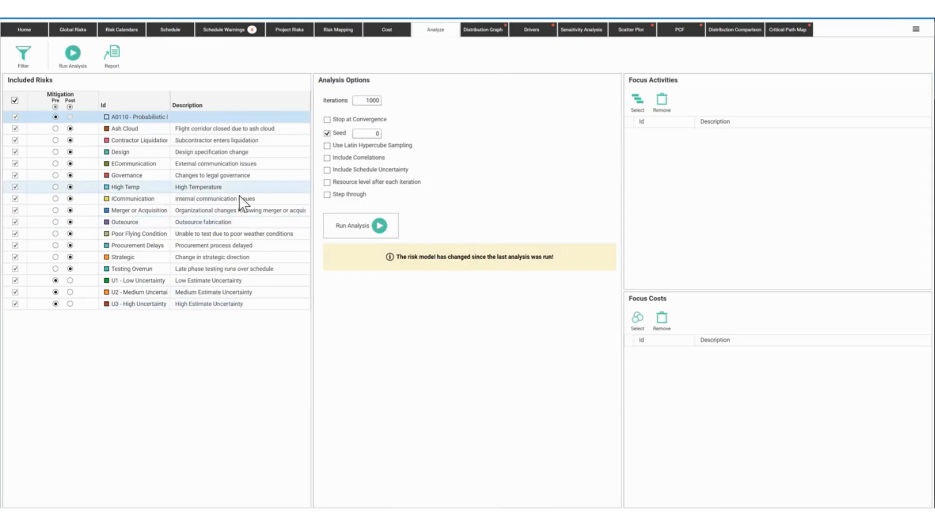
pyautogui.click(359, 227)
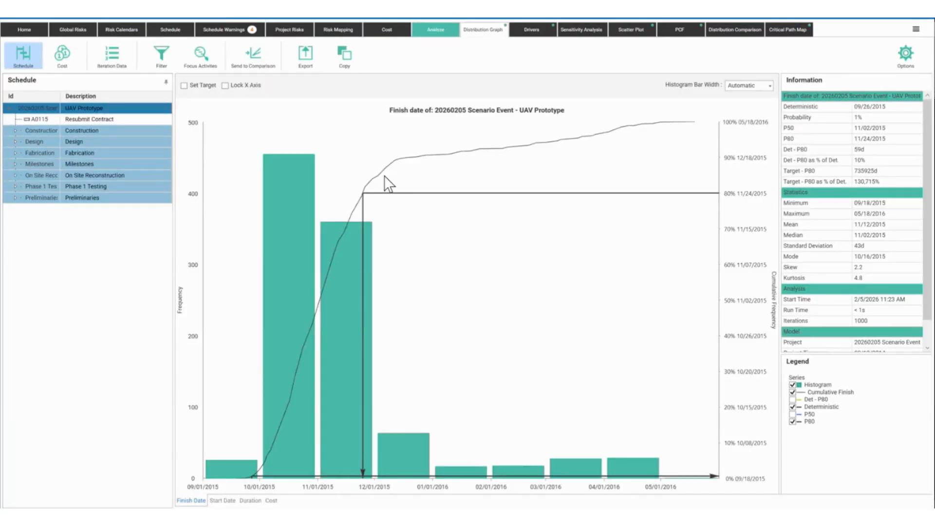
pyautogui.click(730, 29)
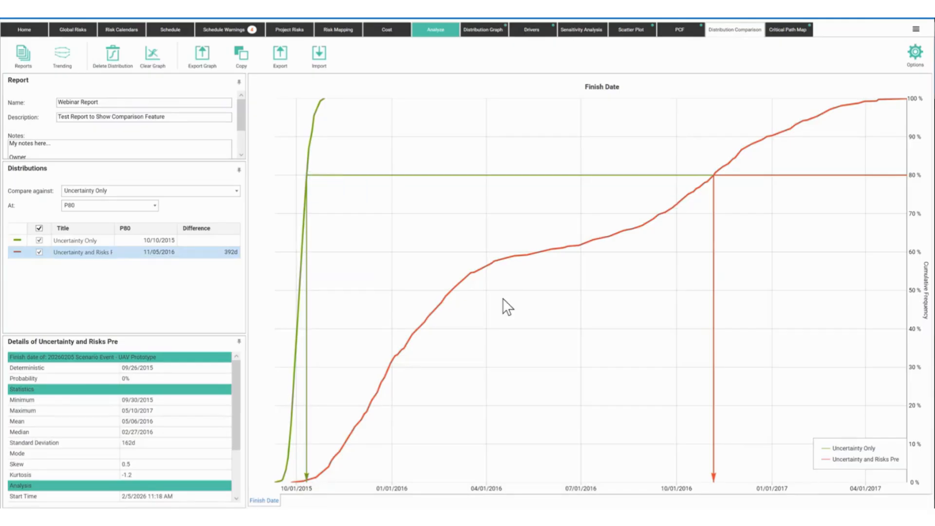
pyautogui.click(478, 33)
pyautogui.click(253, 56)
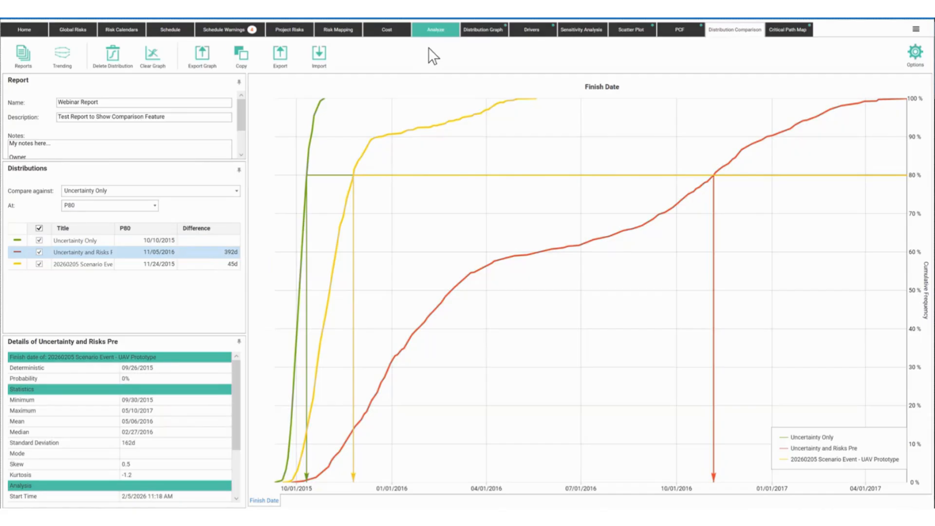
# Set the Ash Cloud risk's post-mitigated probability to 40%
pyautogui.click(288, 30)
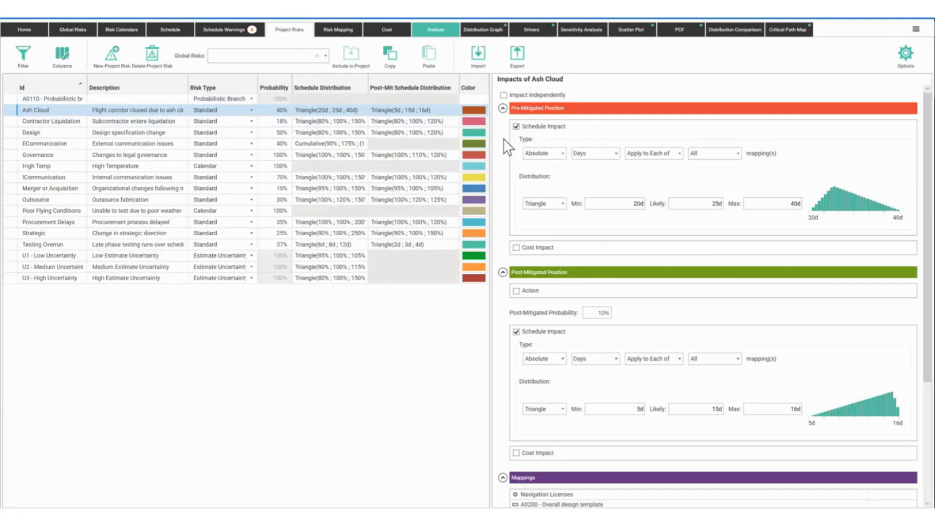
pyautogui.click(272, 111)
pyautogui.click(600, 203)
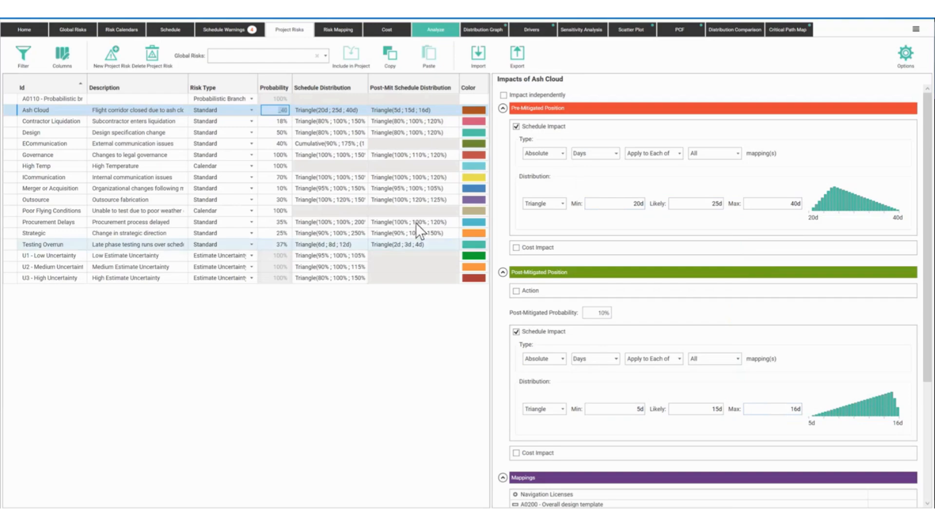
pyautogui.click(600, 313)
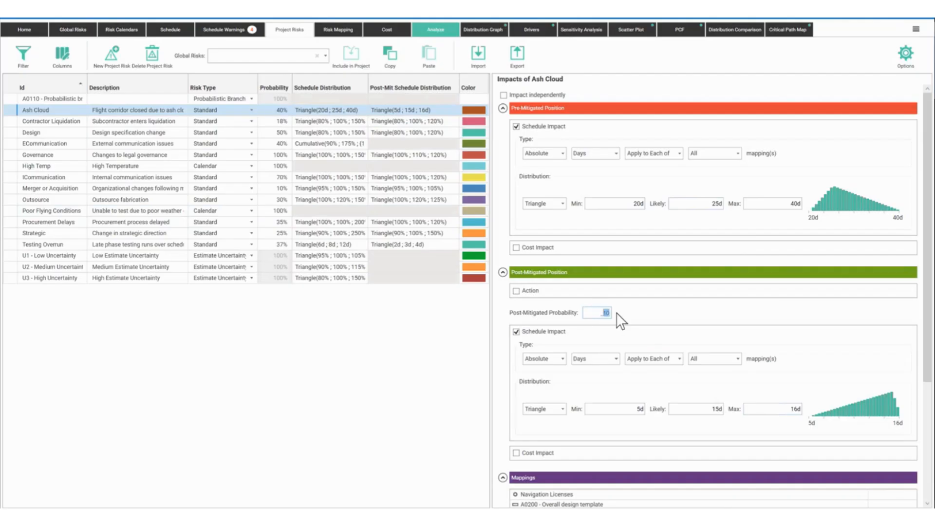
pyautogui.write('40')
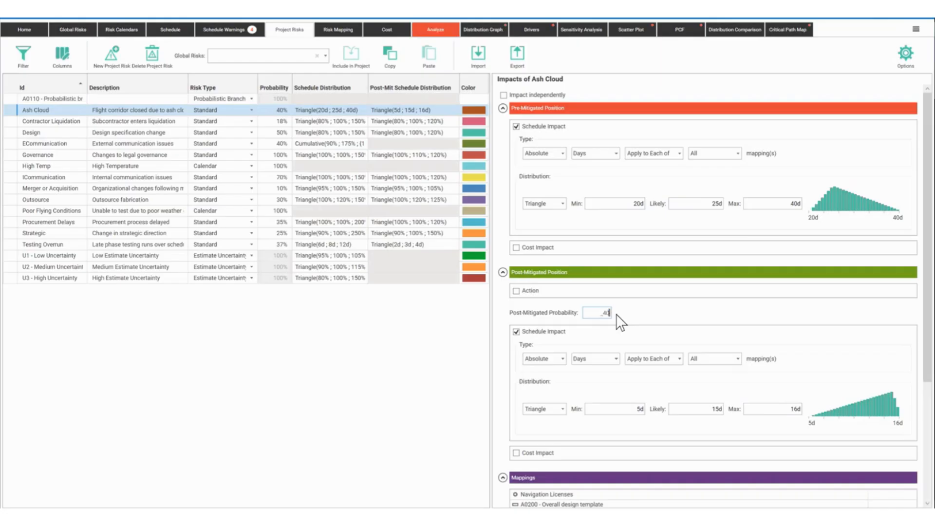
pyautogui.click(645, 324)
# Rename the newly added 20260205 Scenario Event distribution in the comparison report as "Uncertainty risks Post v1"
pyautogui.click(734, 31)
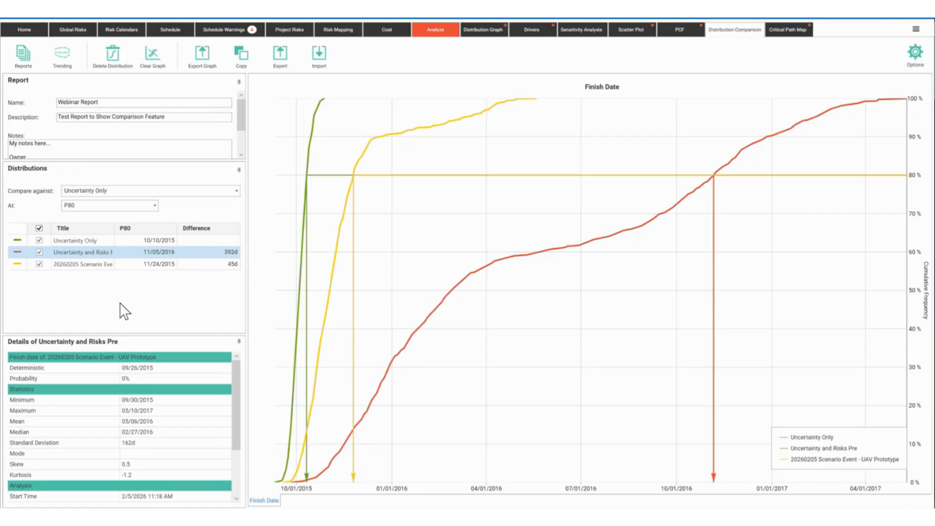
pyautogui.click(75, 265)
pyautogui.click(75, 266)
pyautogui.write('Und')
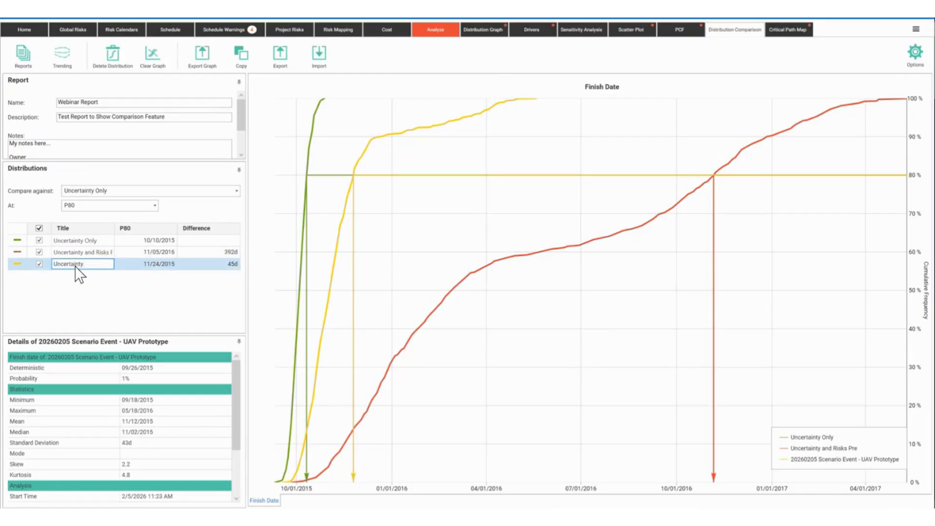
pyautogui.write('ertainty risks Post v1')
pyautogui.press('Return')
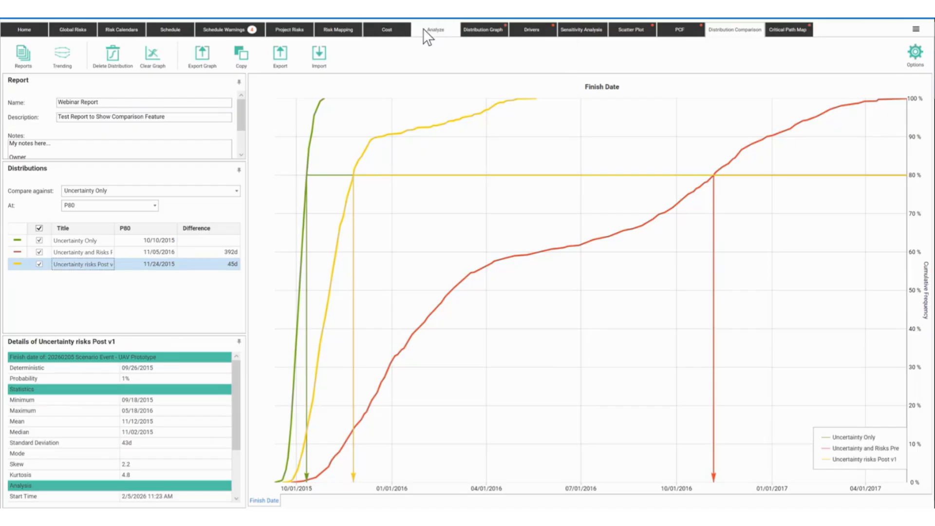
# Check Ash Cloud's post-mitigated settings and rerun the analysis with the updated risk model
pyautogui.click(284, 30)
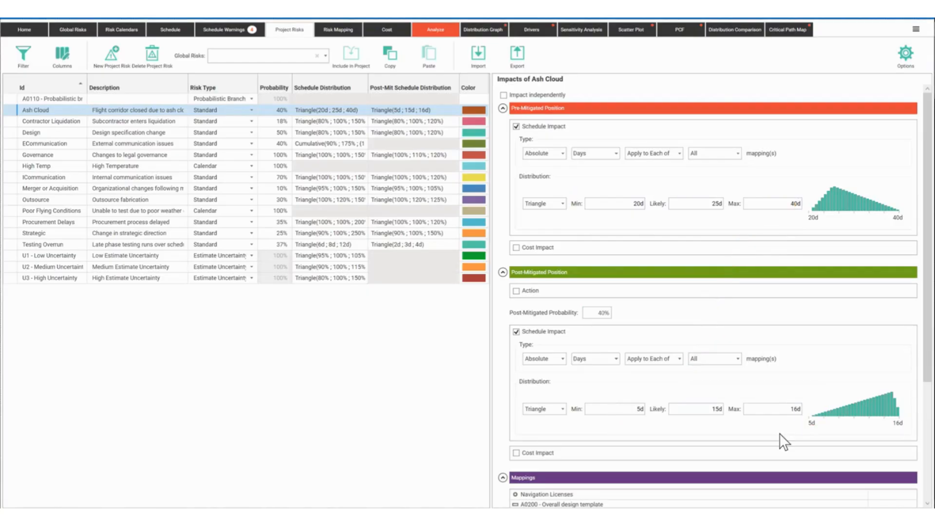
pyautogui.click(429, 29)
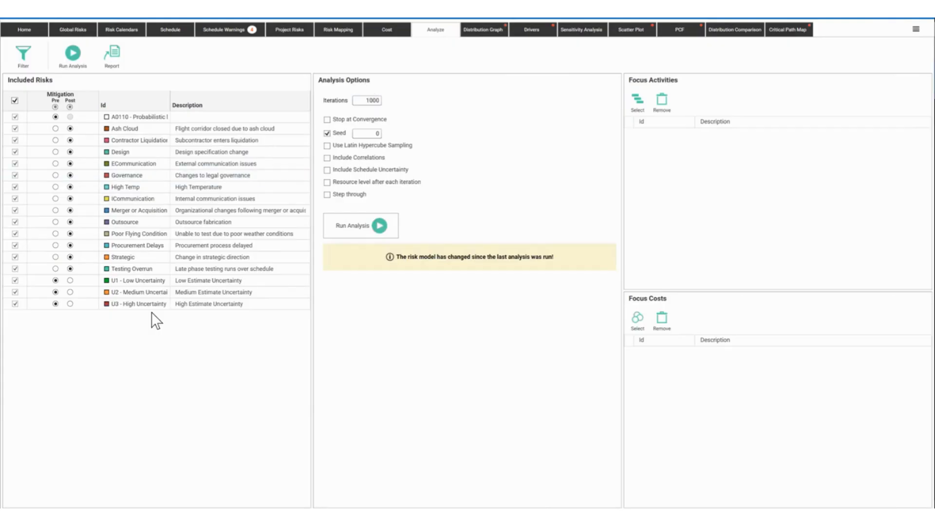
pyautogui.click(360, 231)
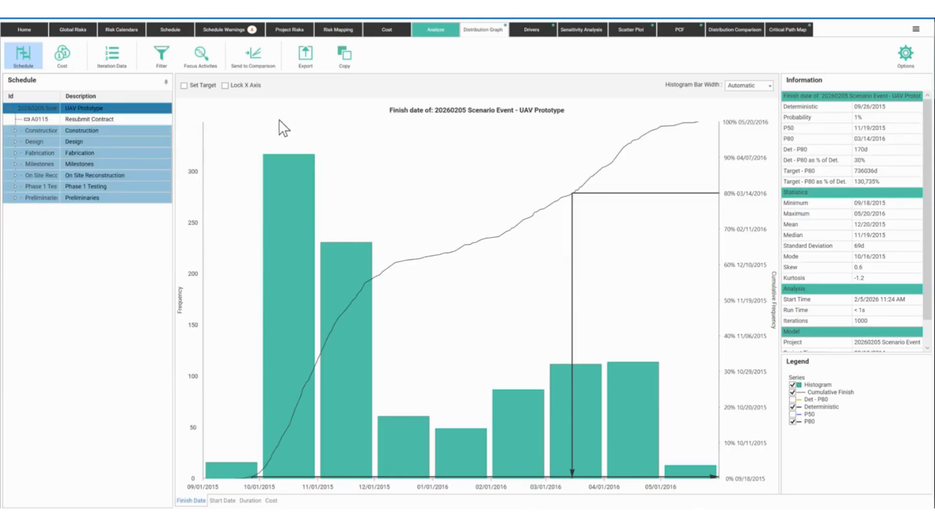
# Send the post-mitigated UAV Prototype finish date distribution to the comparison report and rename it "Uncertainrty Risk Post v3"
pyautogui.click(259, 54)
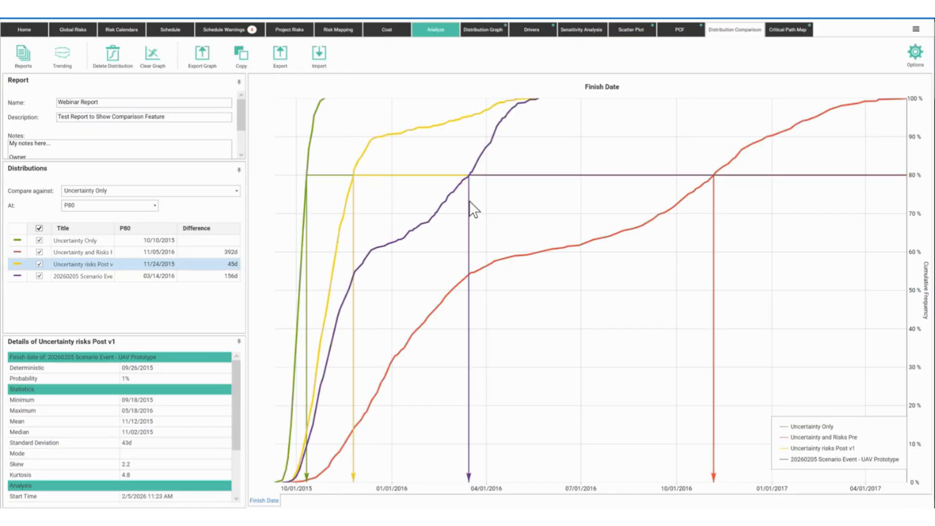
pyautogui.click(75, 278)
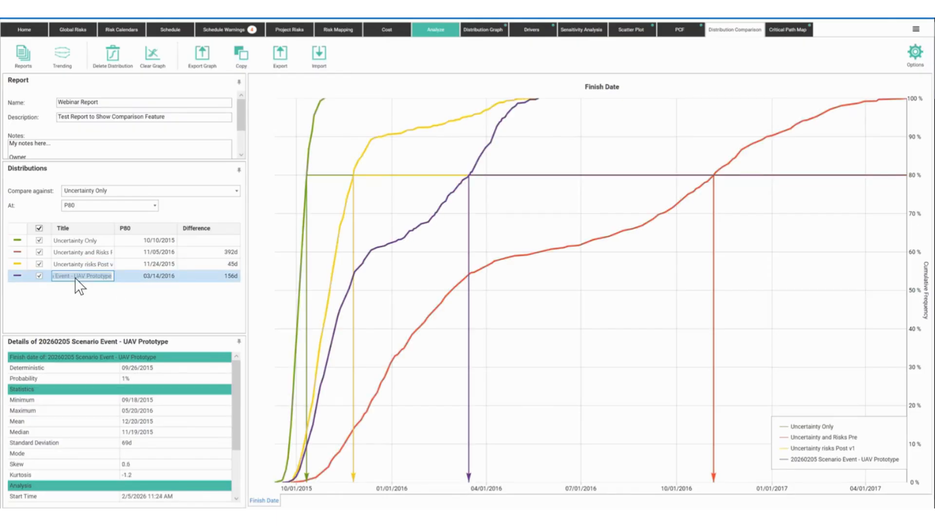
pyautogui.write('Undertainty Risk Post v3')
pyautogui.press('Return')
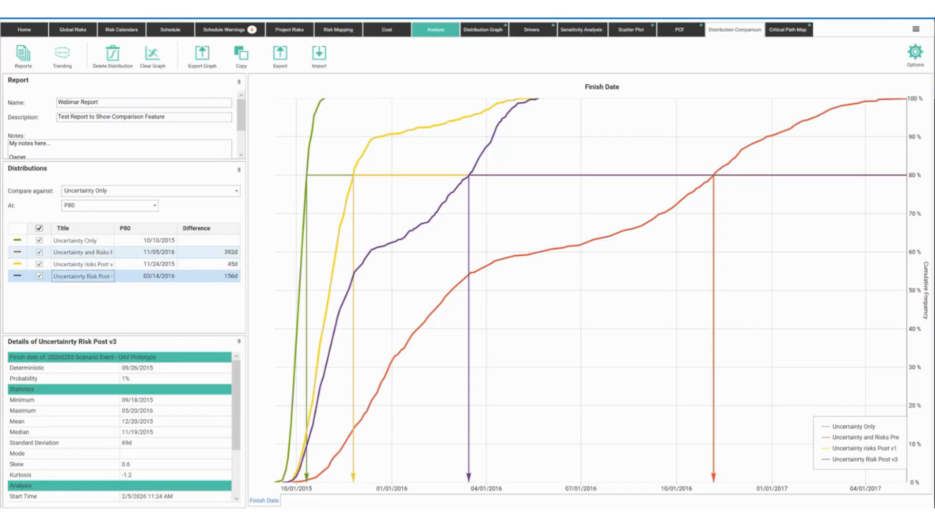
# Compare the P80 dates and differences of the pre-mitigated scenario with both post-mitigated scenarios in the table and graph
pyautogui.moveTo(243, 252); pyautogui.dragTo(261, 240)
pyautogui.write('40% to 10%')
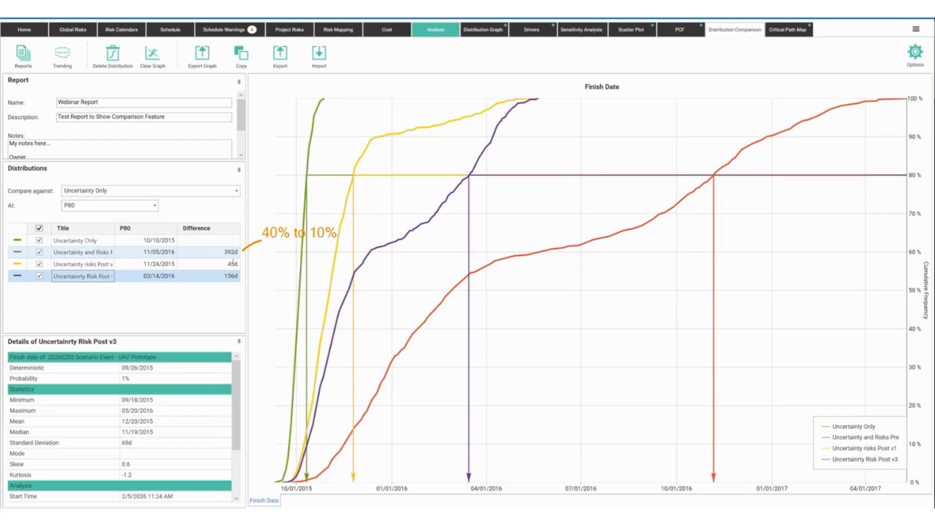
pyautogui.moveTo(214, 269); pyautogui.dragTo(249, 286)
pyautogui.moveTo(239, 254); pyautogui.dragTo(248, 264)
pyautogui.press('Escape')
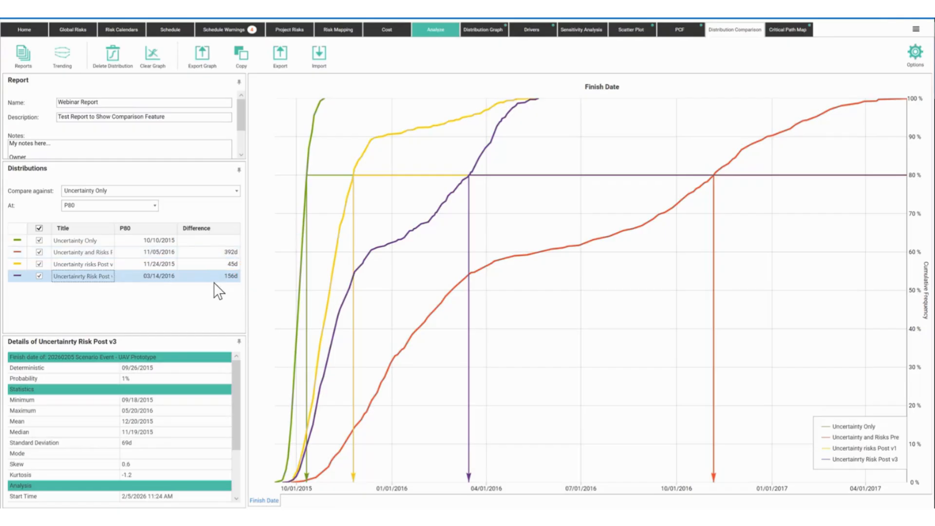
pyautogui.moveTo(220, 263); pyautogui.dragTo(217, 274)
pyautogui.press('Escape')
pyautogui.hotkey('ctrl', '2')
pyautogui.moveTo(713, 169)
pyautogui.mouseDown()
pyautogui.moveTo(626, 142)
pyautogui.moveTo(514, 137)
pyautogui.moveTo(362, 169)
pyautogui.mouseUp()
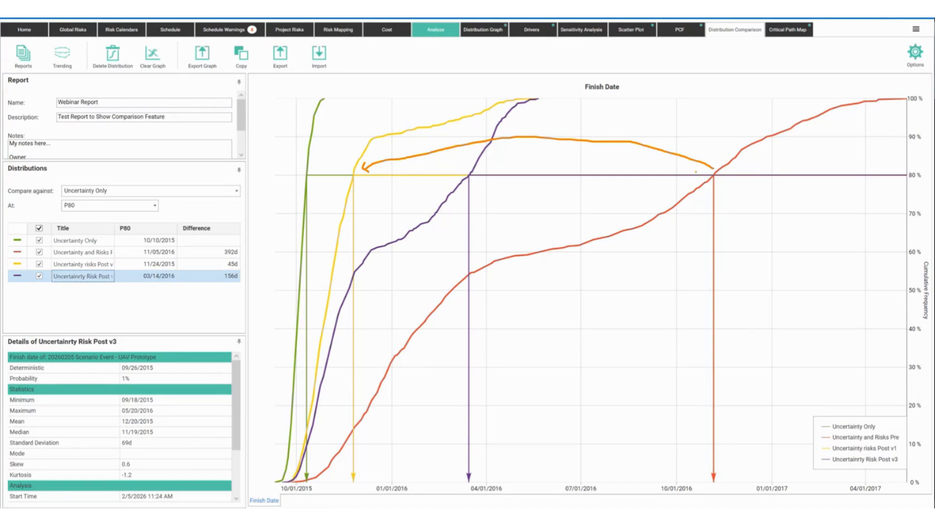
pyautogui.moveTo(713, 168)
pyautogui.mouseDown()
pyautogui.moveTo(496, 163)
pyautogui.moveTo(478, 173)
pyautogui.moveTo(488, 174)
pyautogui.mouseUp()
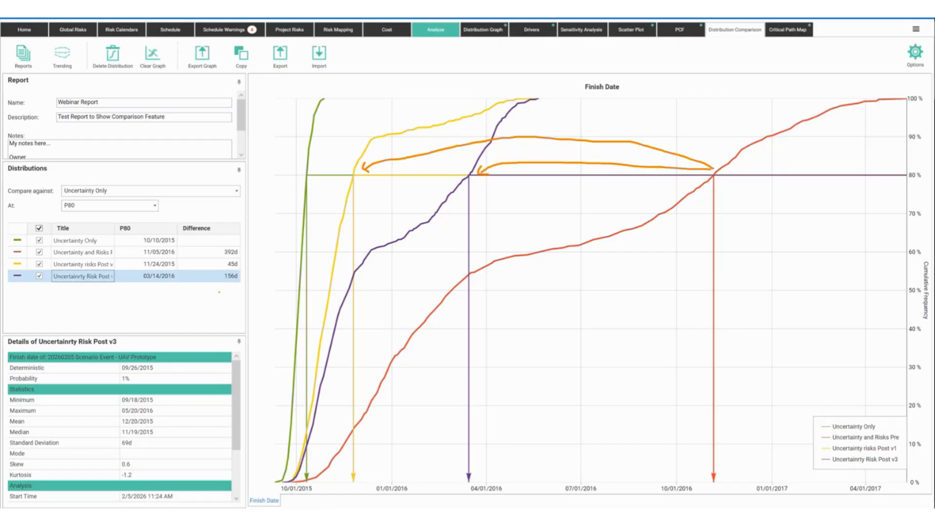
pyautogui.press('Escape')
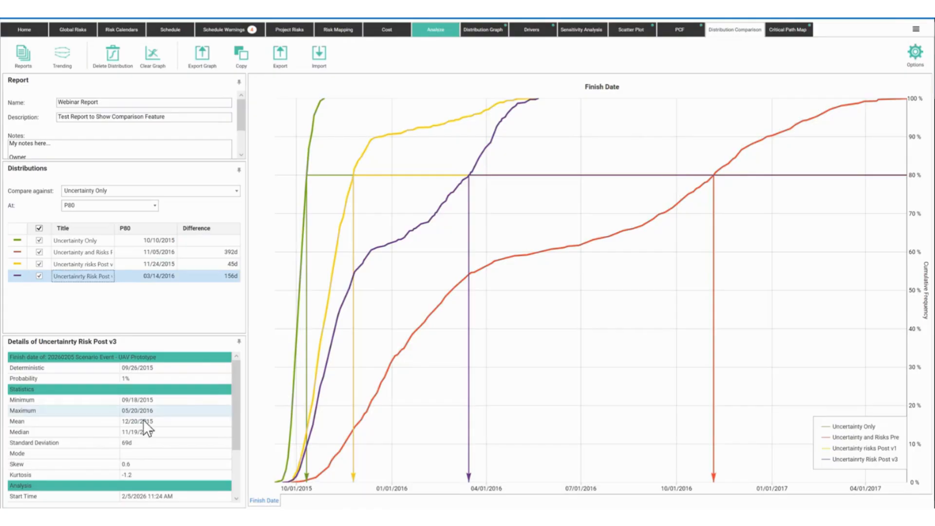
# Correct the misspelled distribution title to "Uncertainty Risk Post v3"
pyautogui.click(72, 276)
pyautogui.click(72, 277)
pyautogui.press('BackSpace')
pyautogui.press('Return')
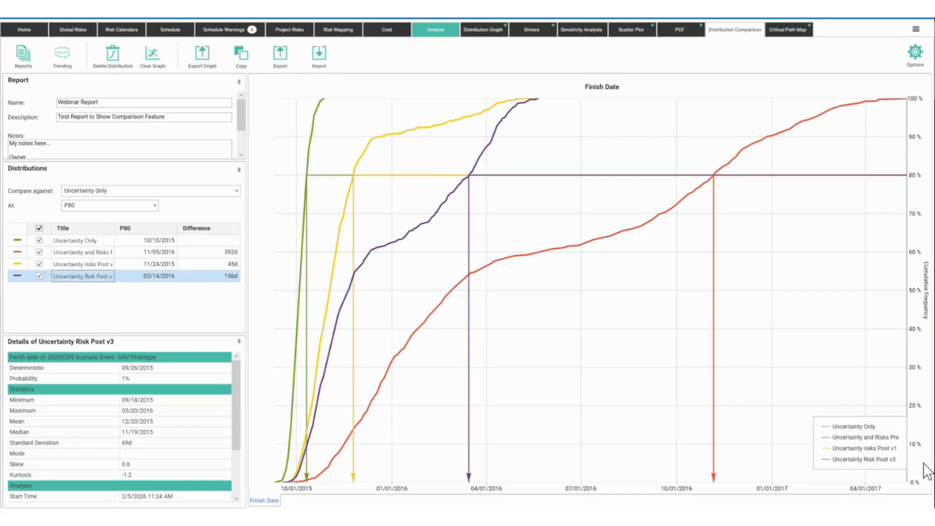
# Examine the slopes and P80 crossings of the four cumulative finish date curves
pyautogui.moveTo(862, 381); pyautogui.dragTo(837, 417)
pyautogui.press('Escape')
pyautogui.moveTo(362, 107)
pyautogui.mouseDown()
pyautogui.moveTo(405, 107)
pyautogui.moveTo(413, 129)
pyautogui.moveTo(466, 164)
pyautogui.mouseUp()
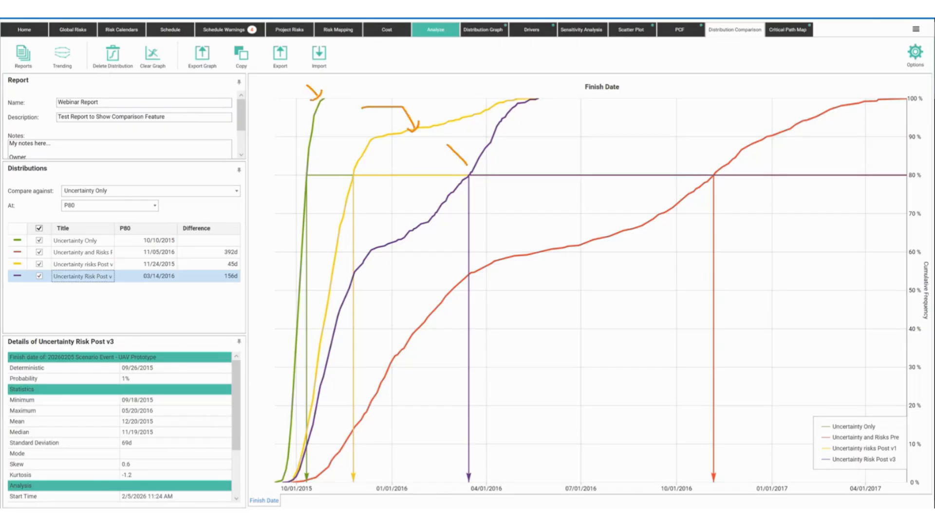
pyautogui.moveTo(630, 148)
pyautogui.mouseDown()
pyautogui.moveTo(672, 159)
pyautogui.moveTo(665, 164)
pyautogui.mouseUp()
pyautogui.moveTo(699, 147)
pyautogui.mouseDown()
pyautogui.moveTo(707, 162)
pyautogui.moveTo(655, 149)
pyautogui.mouseUp()
pyautogui.moveTo(422, 89); pyautogui.dragTo(490, 154)
pyautogui.moveTo(485, 145); pyautogui.dragTo(483, 159)
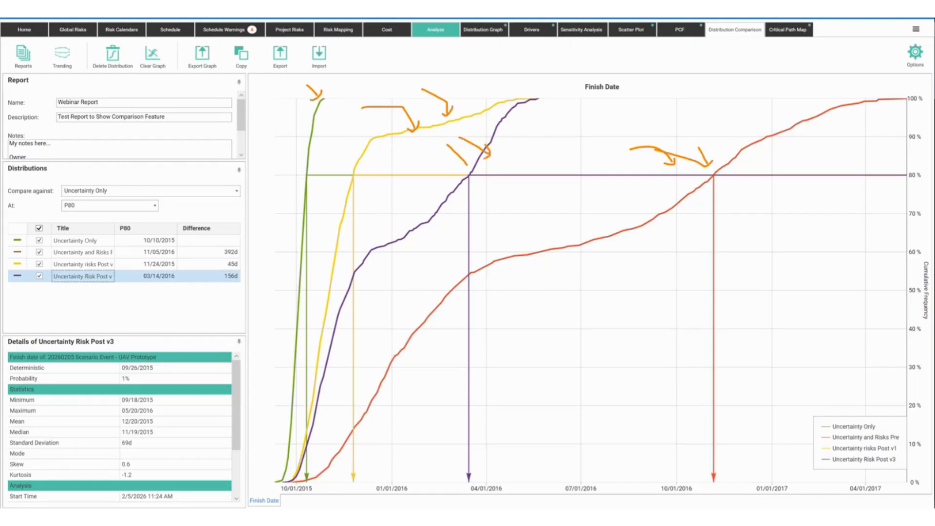
pyautogui.press('Escape')
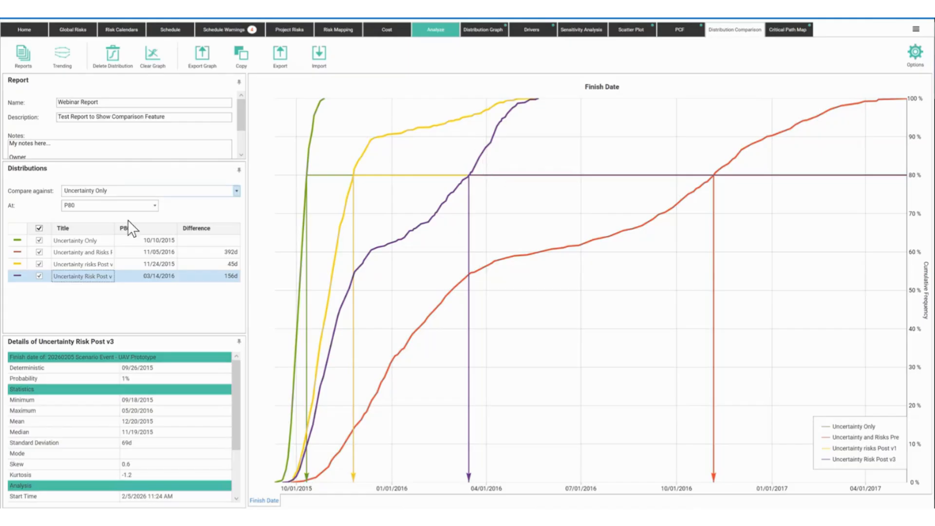
# Hide the Uncertainty and Risks Pre, Uncertainty risks Post v1 and Uncertainty Risk Post v3 curves, leaving only Uncertainty Only graphed
pyautogui.click(40, 253)
pyautogui.click(39, 264)
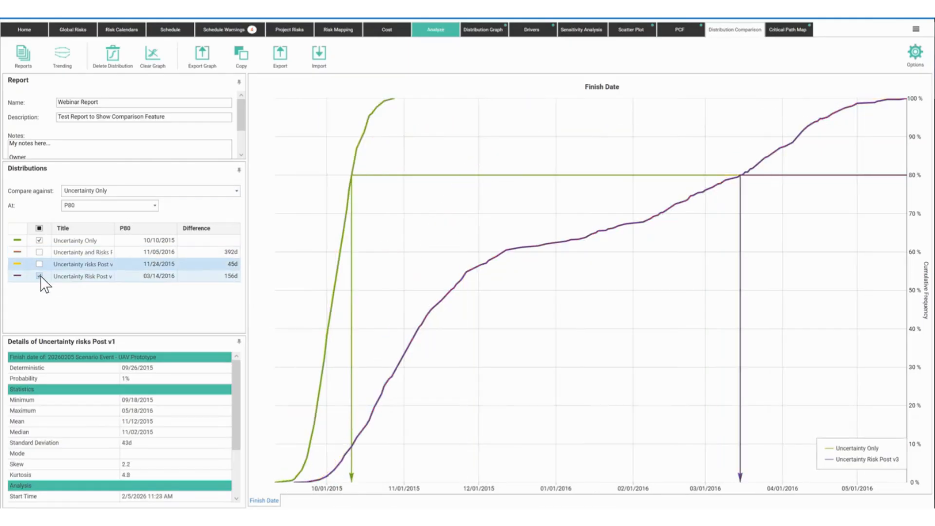
pyautogui.click(39, 276)
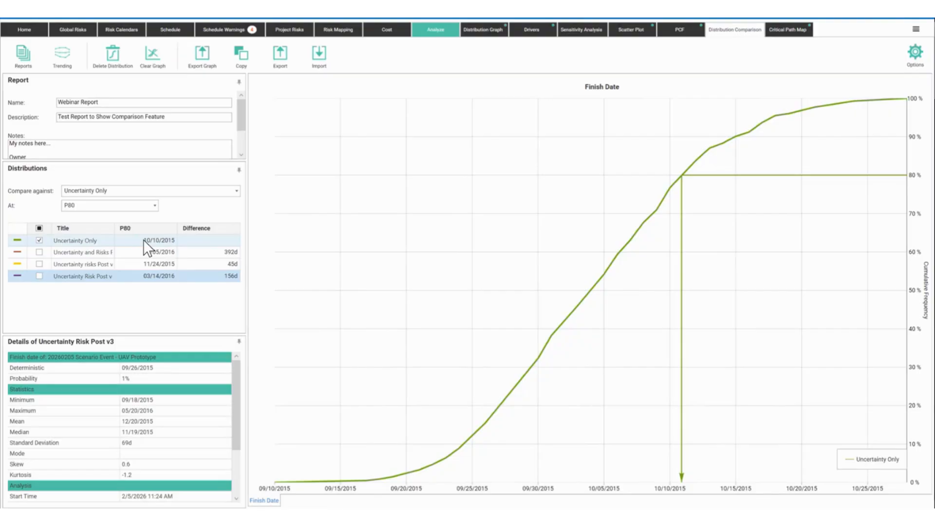
# Show the pre-mitigated, Post v1 and Post v3 curves again one by one, checking the P80 gap between Uncertainty Only and Post v1
pyautogui.click(39, 252)
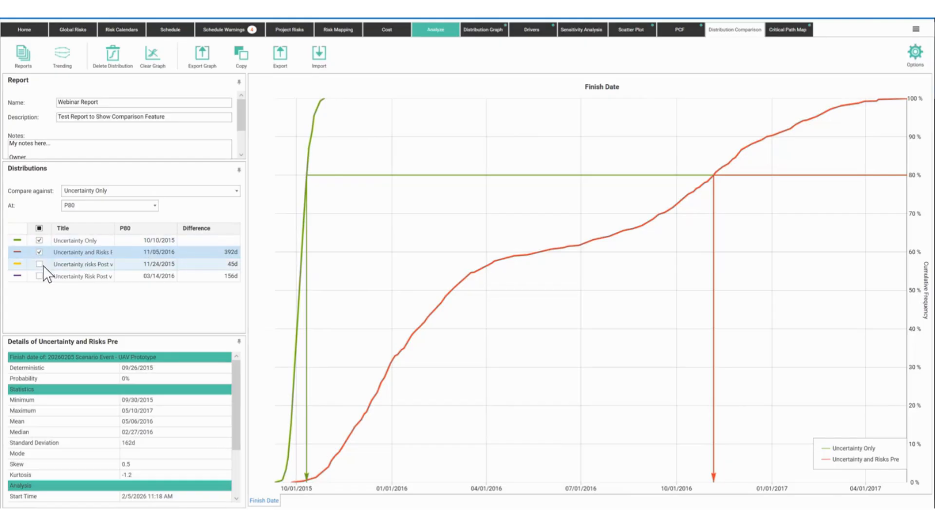
pyautogui.click(42, 264)
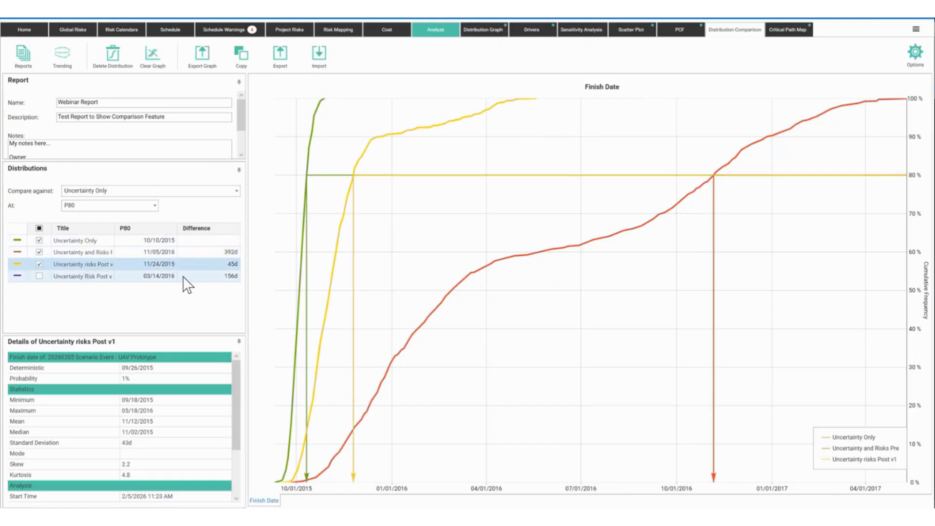
pyautogui.moveTo(297, 170); pyautogui.dragTo(360, 184)
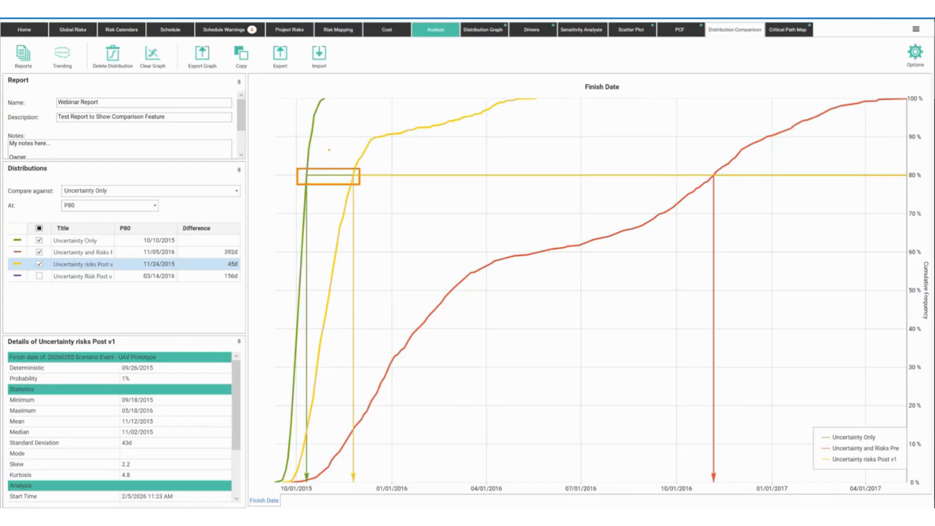
pyautogui.moveTo(327, 146); pyautogui.dragTo(349, 166)
pyautogui.press('Escape')
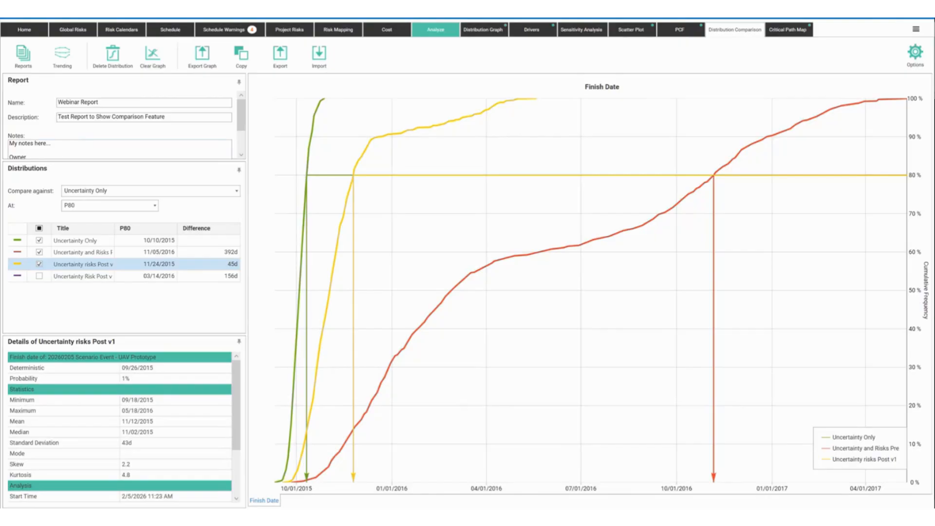
pyautogui.click(40, 275)
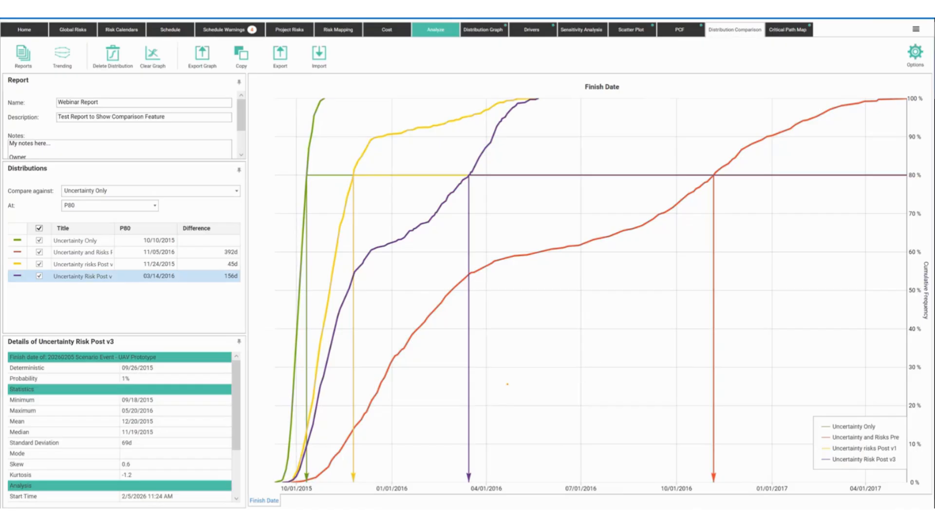
# Widen the Distributions table so the full distribution titles fit
pyautogui.moveTo(492, 375)
pyautogui.mouseDown()
pyautogui.moveTo(530, 379)
pyautogui.moveTo(592, 277)
pyautogui.moveTo(653, 365)
pyautogui.moveTo(684, 379)
pyautogui.mouseUp()
pyautogui.press('Escape')
pyautogui.moveTo(248, 292); pyautogui.dragTo(320, 290)
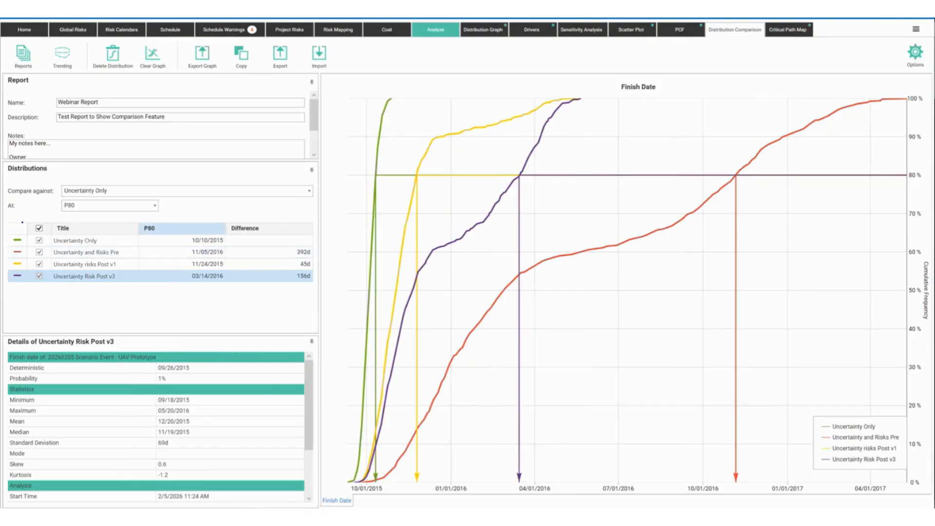
# Review the P80 dates and differences listed for the four distributions, focusing on the two post-mitigated scenarios
pyautogui.moveTo(24, 215)
pyautogui.mouseDown()
pyautogui.moveTo(57, 288)
pyautogui.moveTo(322, 288)
pyautogui.mouseUp()
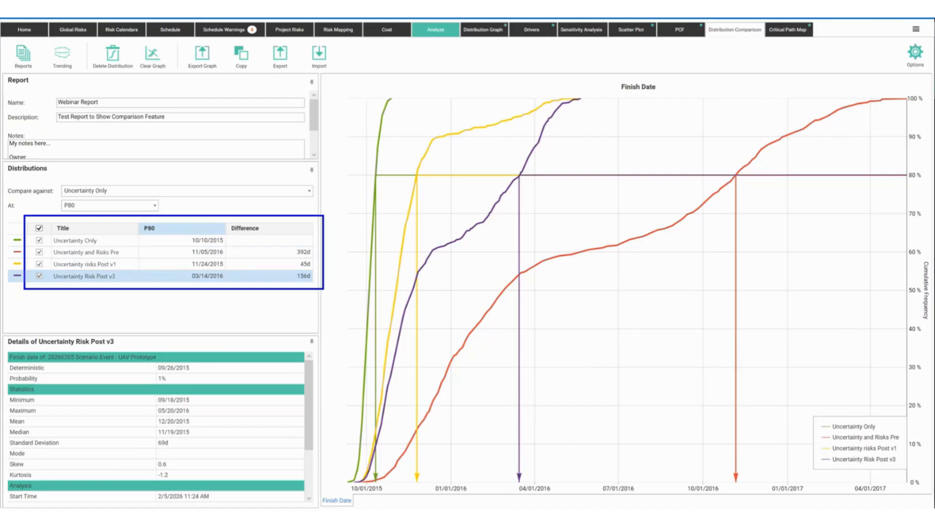
pyautogui.moveTo(236, 310)
pyautogui.mouseDown()
pyautogui.moveTo(258, 288)
pyautogui.moveTo(259, 300)
pyautogui.mouseUp()
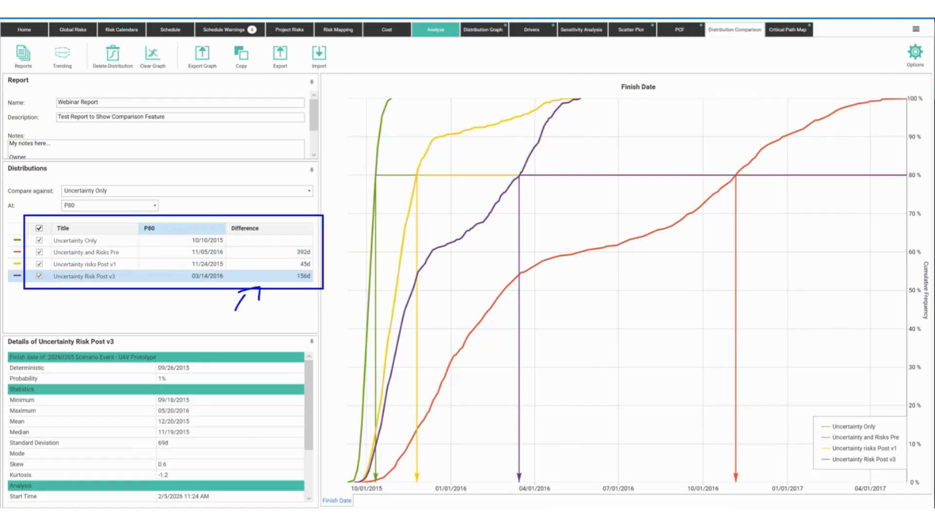
pyautogui.moveTo(55, 262); pyautogui.dragTo(115, 264)
pyautogui.moveTo(59, 279); pyautogui.dragTo(118, 278)
pyautogui.press('Escape')
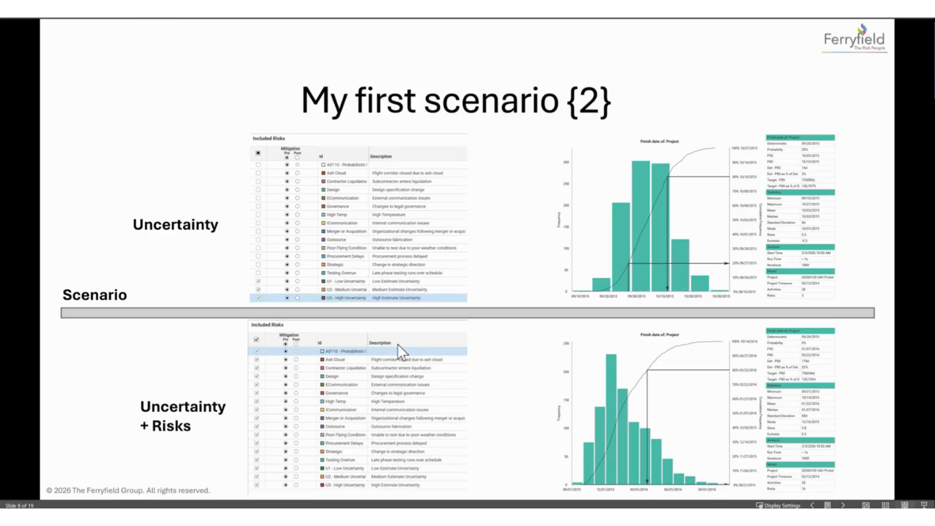
pyautogui.press('Right')
pyautogui.press('Right')
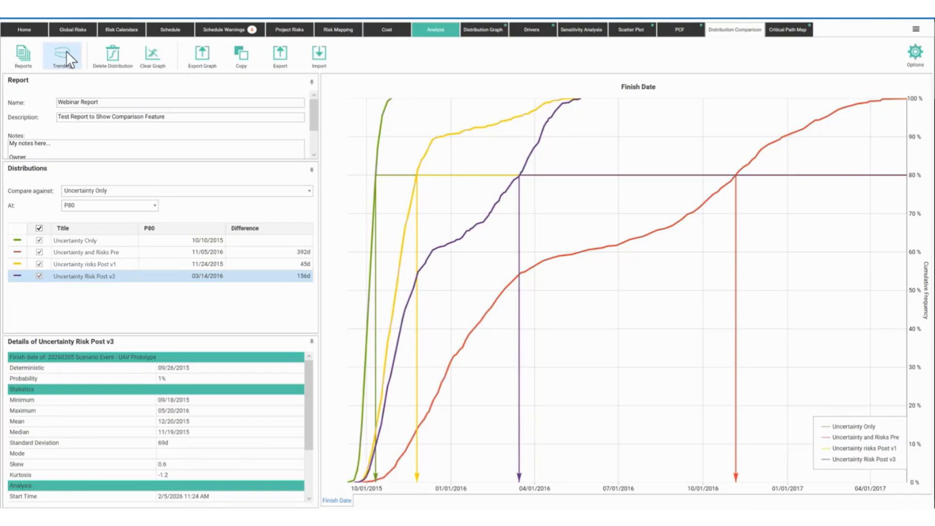
pyautogui.hotkey('ctrl', '2')
pyautogui.moveTo(80, 86); pyautogui.dragTo(62, 76)
pyautogui.press('Escape')
pyautogui.click(672, 516)
pyautogui.press('Right')
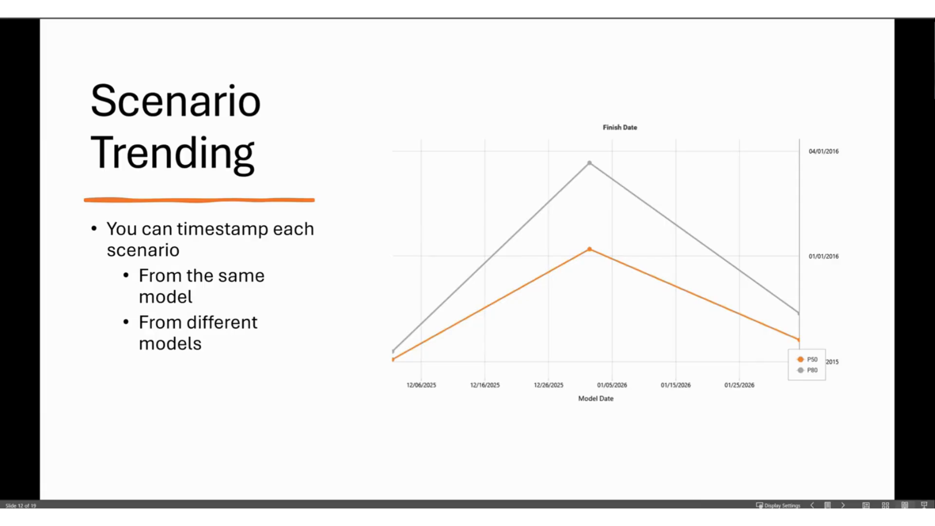
pyautogui.hotkey('alt', 'Tab')
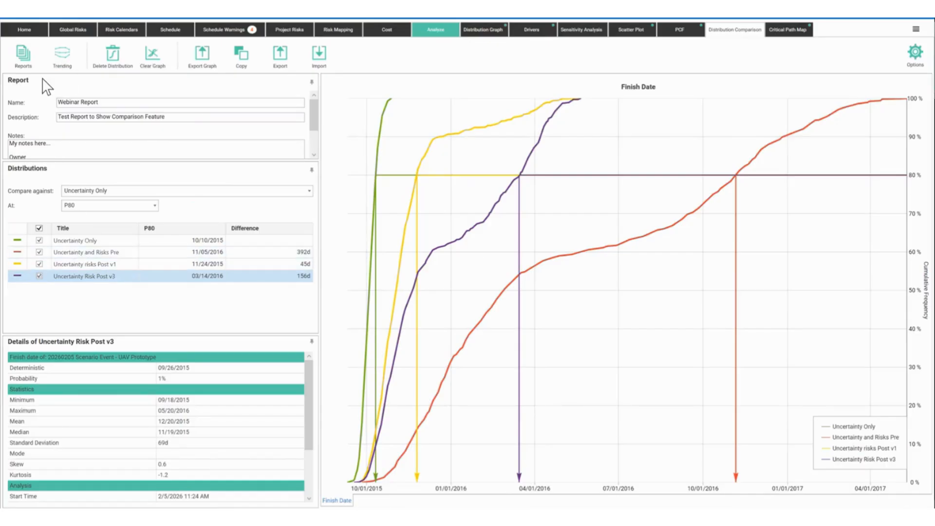
# Switch the comparison report to the trending view and set the Uncertainty Only distribution's model date to 11/10/2025
pyautogui.click(65, 58)
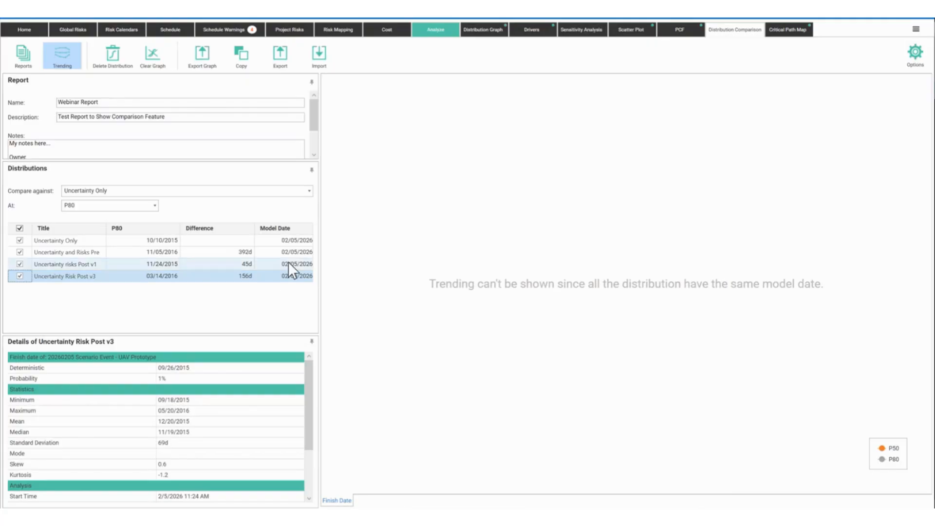
pyautogui.click(285, 240)
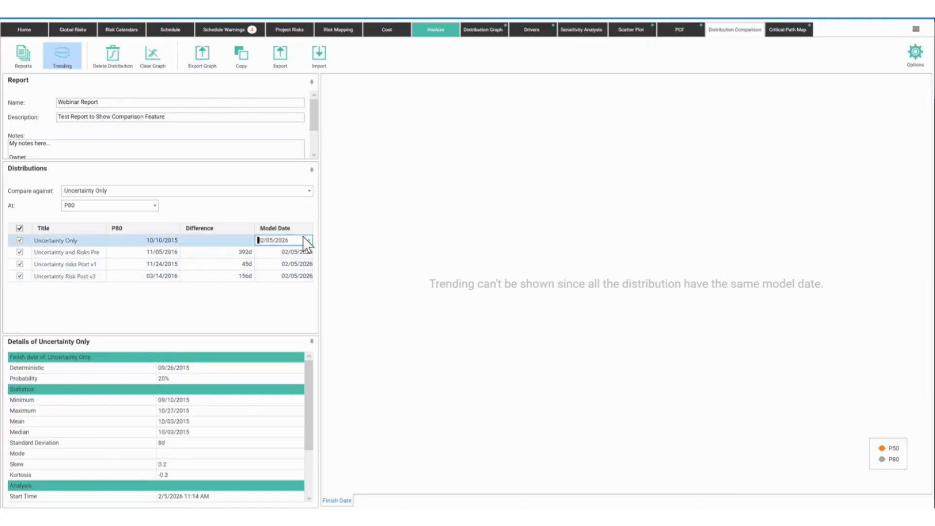
pyautogui.click(308, 241)
pyautogui.click(261, 249)
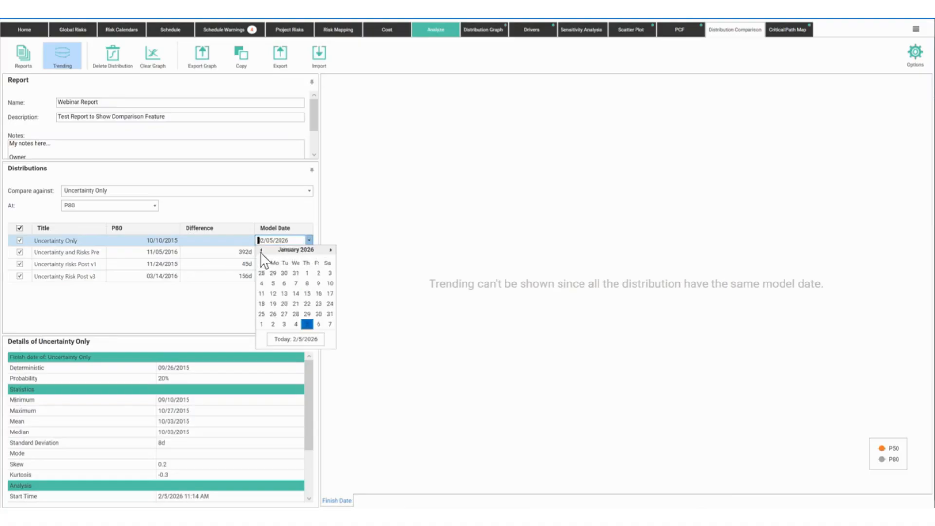
pyautogui.click(261, 250)
pyautogui.click(261, 249)
pyautogui.click(274, 293)
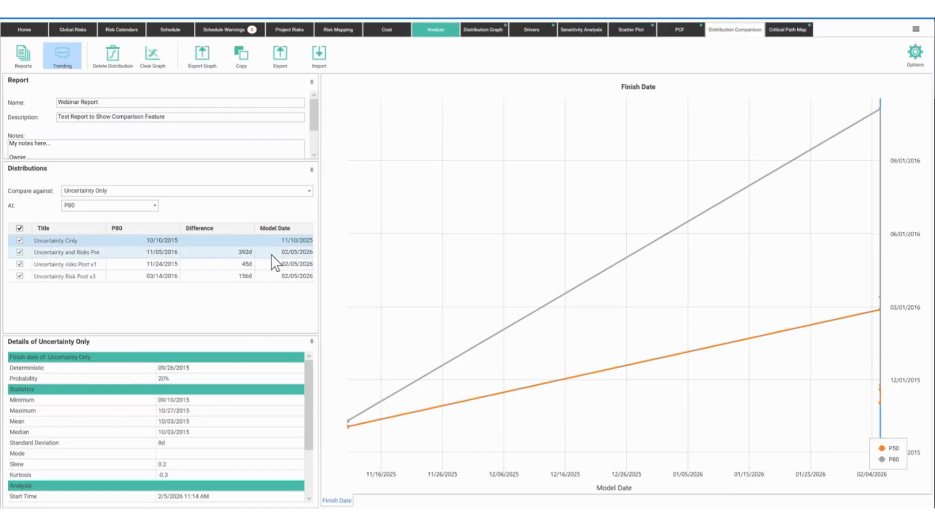
# Set the model date of the Uncertainty and Risks Pre distribution to 12/15/2025
pyautogui.click(296, 252)
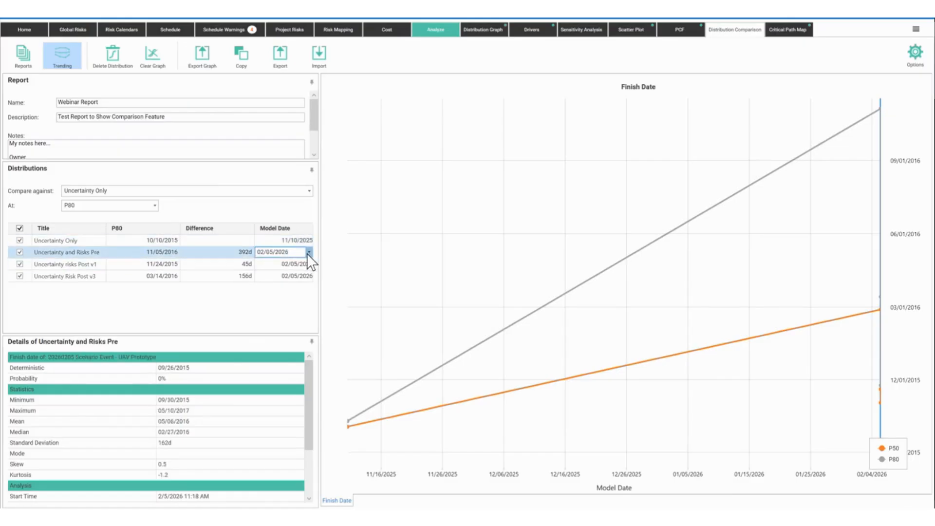
pyautogui.click(308, 252)
pyautogui.click(262, 262)
pyautogui.click(262, 262)
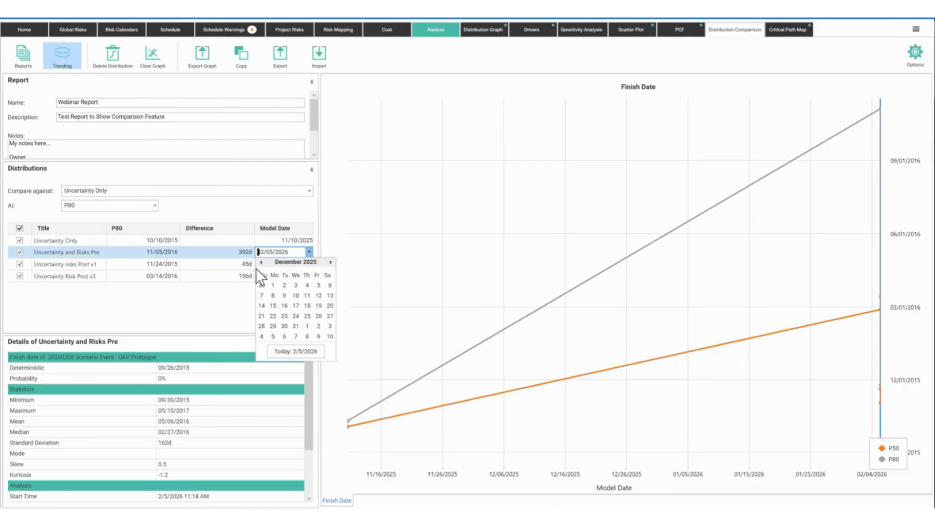
pyautogui.click(272, 305)
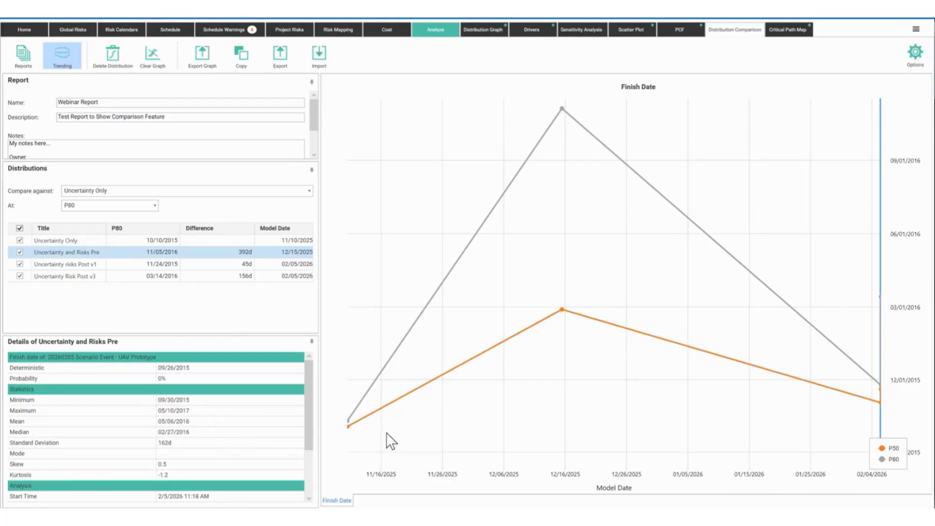
# Set the model date of the Uncertainty risks Post v1 distribution to 01/12/2026
pyautogui.click(297, 265)
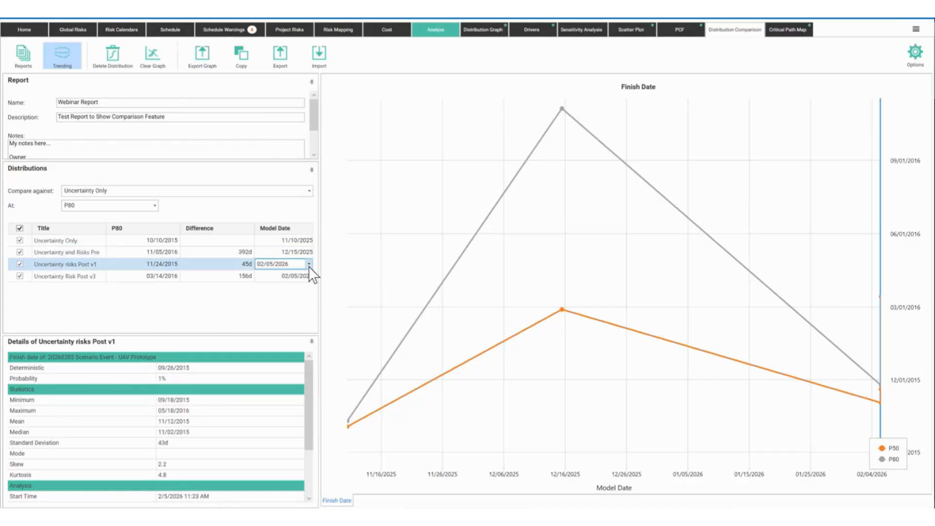
pyautogui.click(308, 264)
pyautogui.click(262, 274)
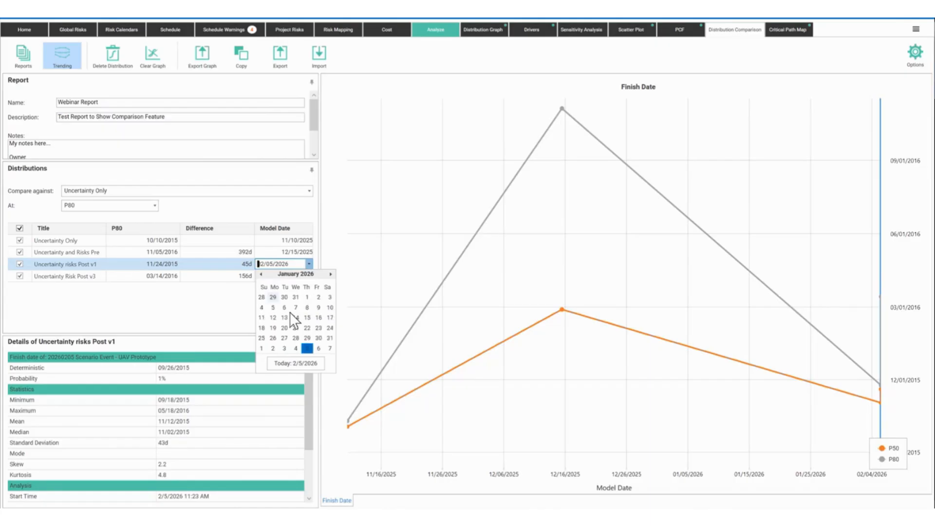
pyautogui.click(273, 317)
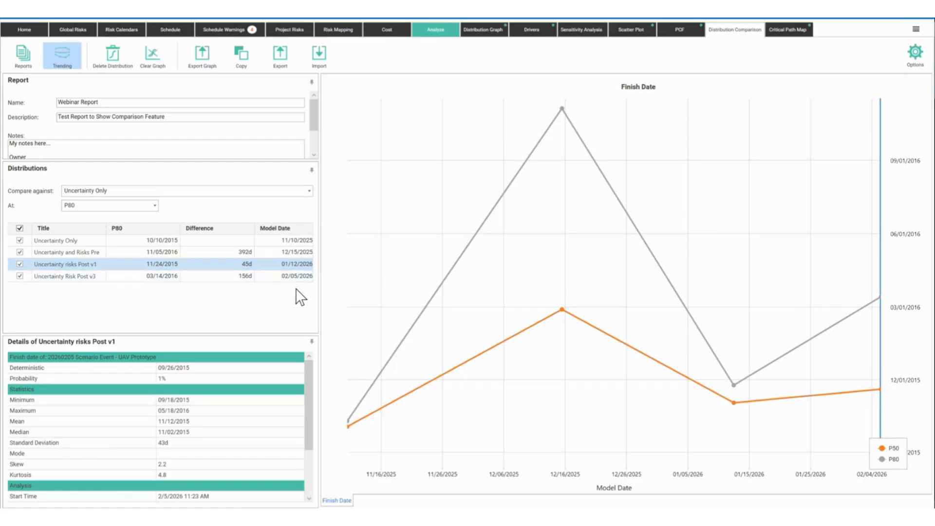
# Set the model date of the Uncertainty risks Post v1 distribution to 01/05/2026
pyautogui.click(306, 276)
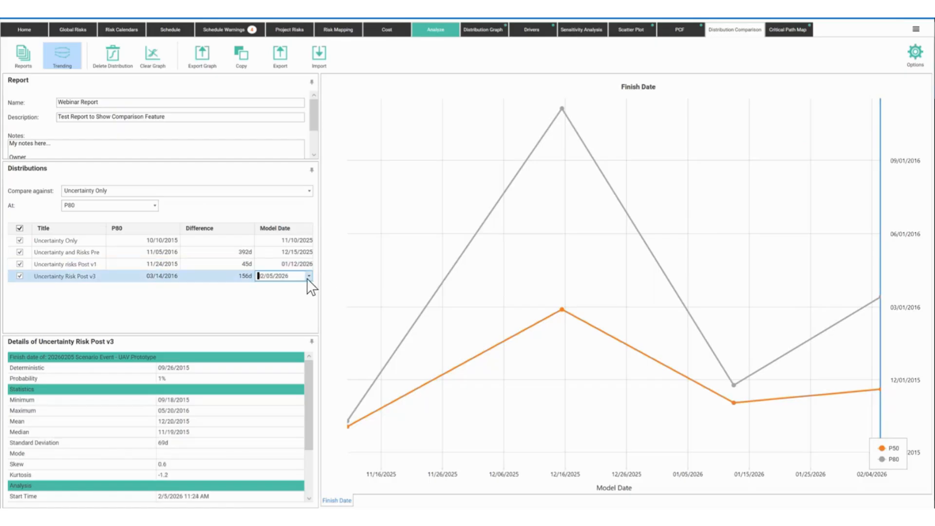
pyautogui.click(306, 263)
pyautogui.click(308, 264)
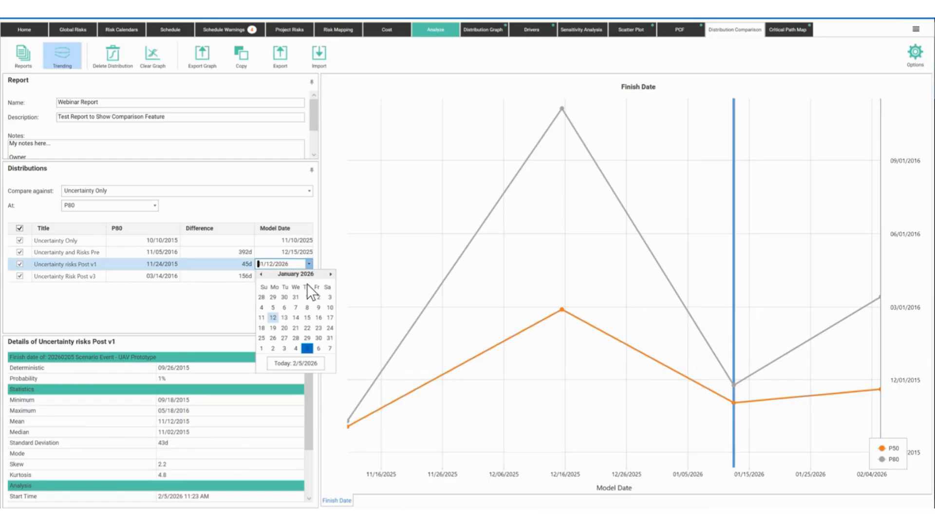
pyautogui.click(273, 308)
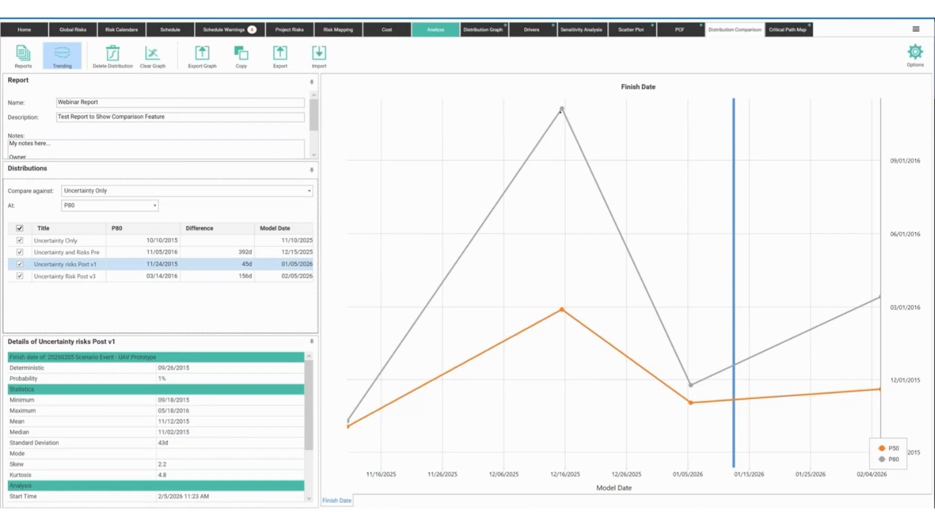
# Box the P80 peak near 12/16/2025, sketch arrows along the rising P50 and P80 lines, and clear the annotations
pyautogui.moveTo(556, 98); pyautogui.dragTo(597, 134)
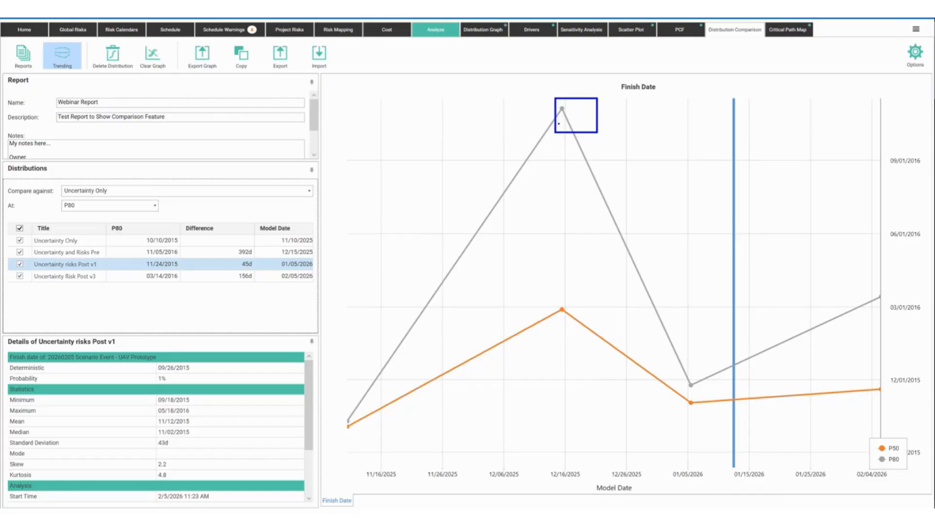
pyautogui.moveTo(416, 397); pyautogui.dragTo(473, 358)
pyautogui.moveTo(463, 346)
pyautogui.mouseDown()
pyautogui.moveTo(453, 347)
pyautogui.moveTo(479, 368)
pyautogui.moveTo(489, 338)
pyautogui.moveTo(486, 360)
pyautogui.mouseUp()
pyautogui.moveTo(494, 155); pyautogui.dragTo(517, 128)
pyautogui.moveTo(507, 131); pyautogui.dragTo(516, 144)
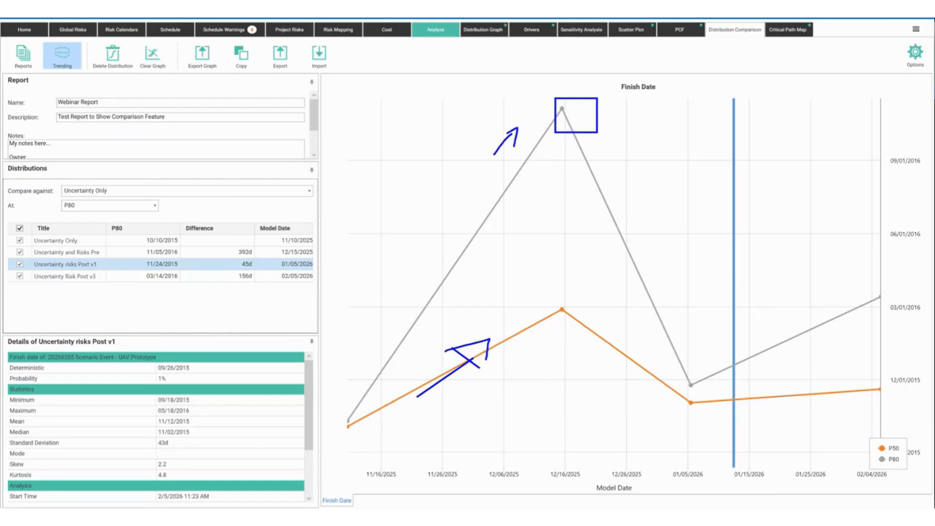
pyautogui.press('Escape')
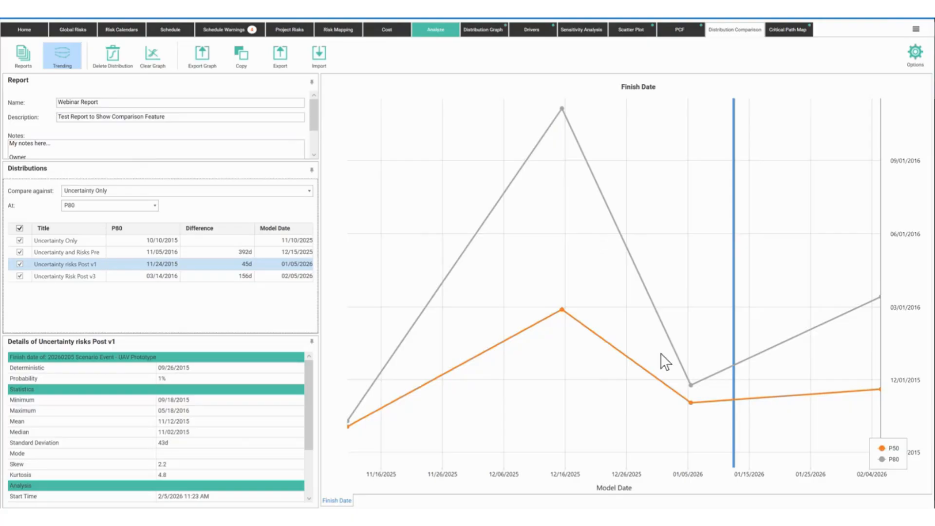
# Sketch arrows along the falling P50 and P80 lines towards the 01/05/2026 model date, and clear them
pyautogui.hotkey('ctrl', '2')
pyautogui.moveTo(640, 271)
pyautogui.mouseDown()
pyautogui.moveTo(674, 338)
pyautogui.moveTo(659, 345)
pyautogui.mouseUp()
pyautogui.moveTo(662, 381)
pyautogui.mouseDown()
pyautogui.moveTo(686, 403)
pyautogui.moveTo(660, 410)
pyautogui.mouseUp()
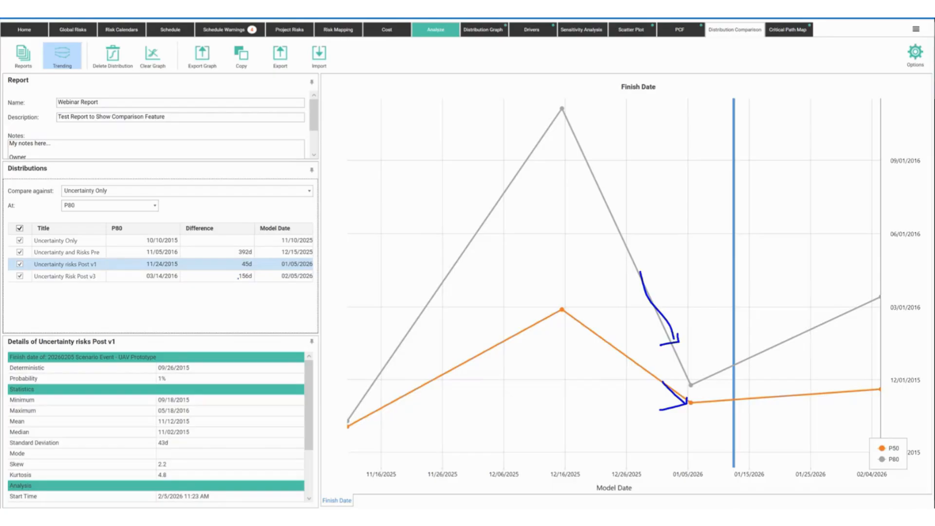
pyautogui.press('Escape')
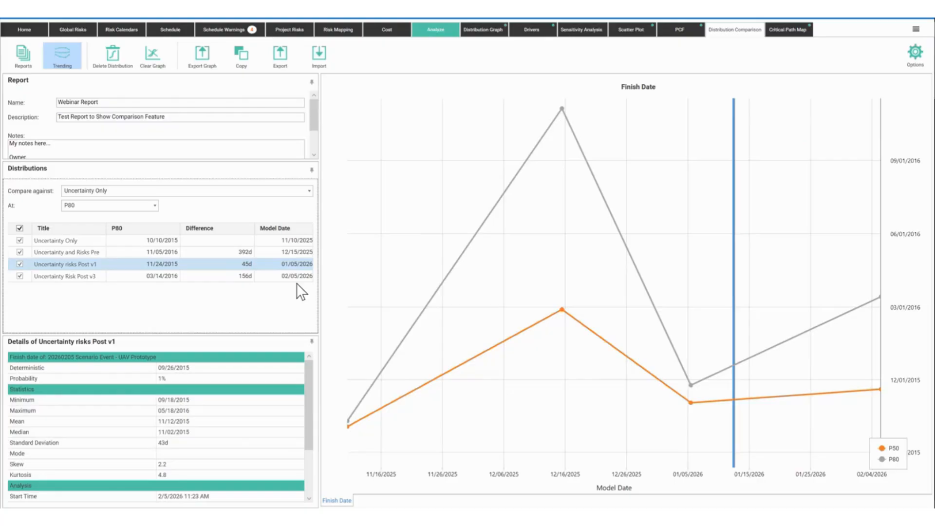
# Show the cumulative distribution curves, sketch the shift from the pre-mitigated to the post-mitigated P80 points, and clear the sketch
pyautogui.click(52, 57)
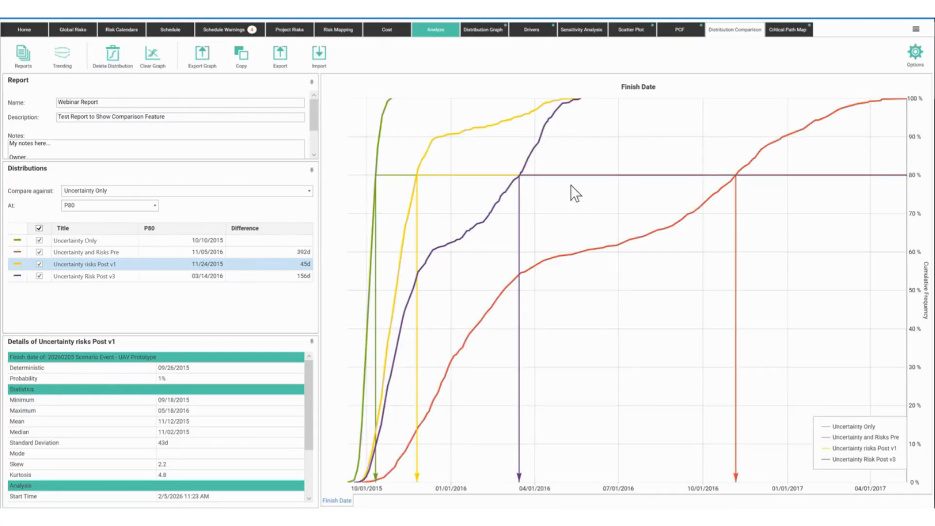
pyautogui.hotkey('ctrl', '2')
pyautogui.moveTo(673, 170)
pyautogui.mouseDown()
pyautogui.moveTo(733, 169)
pyautogui.moveTo(538, 177)
pyautogui.mouseUp()
pyautogui.moveTo(734, 178); pyautogui.dragTo(420, 179)
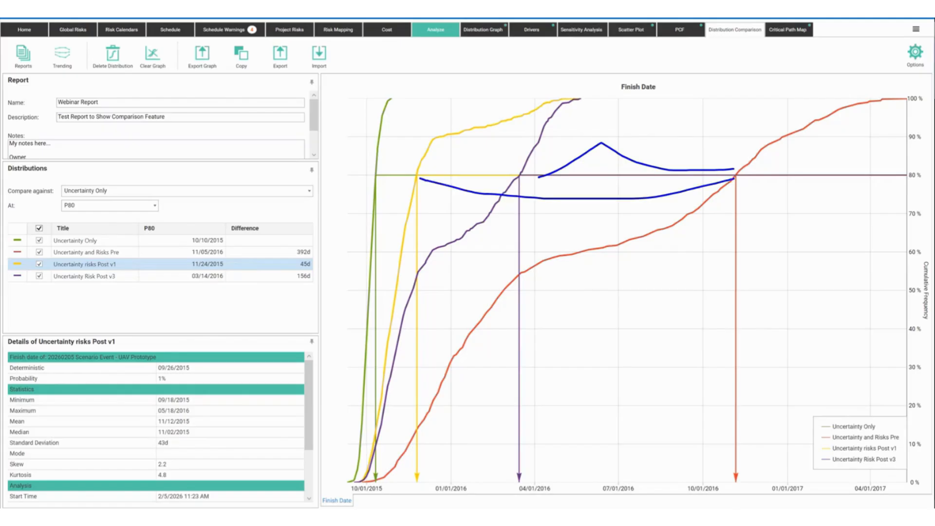
pyautogui.press('Escape')
# Return to the trending view and highlight each of the four distributions in turn to find its model date on the chart
pyautogui.click(62, 55)
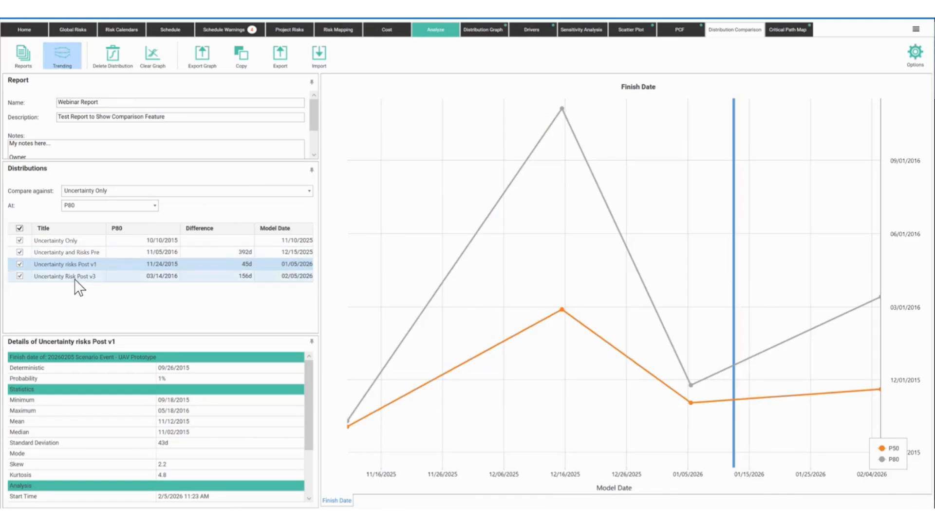
pyautogui.click(84, 239)
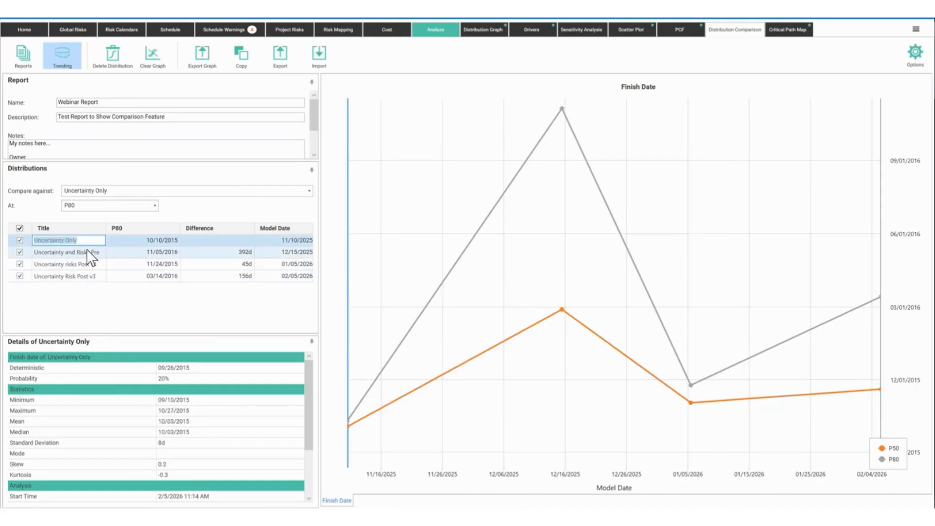
pyautogui.click(75, 252)
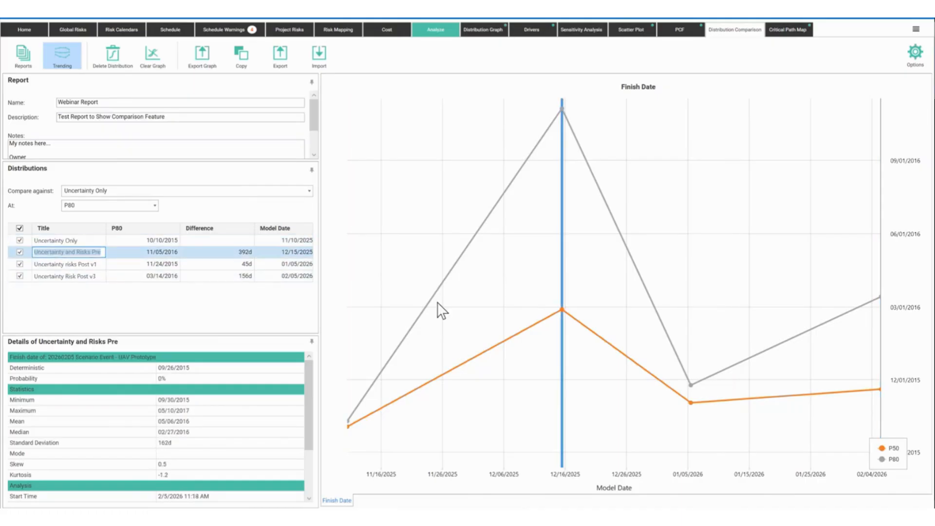
pyautogui.click(106, 264)
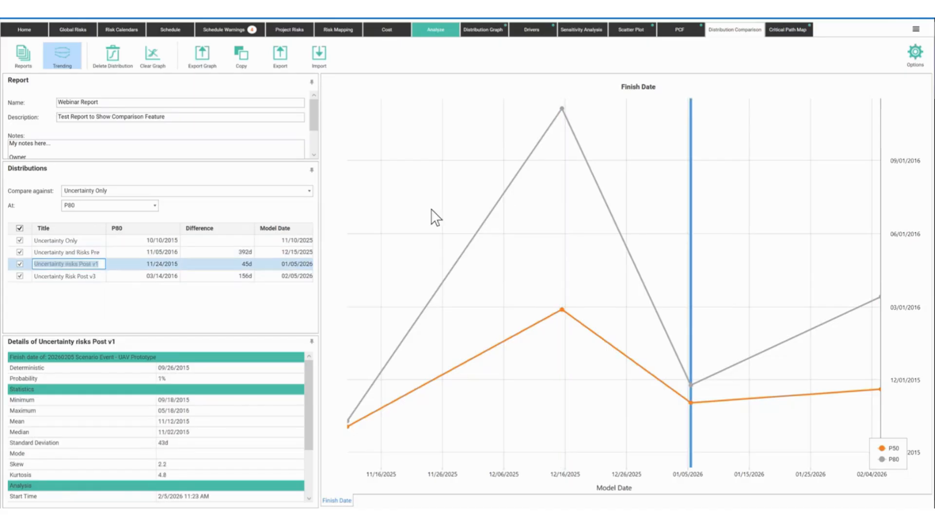
pyautogui.click(63, 273)
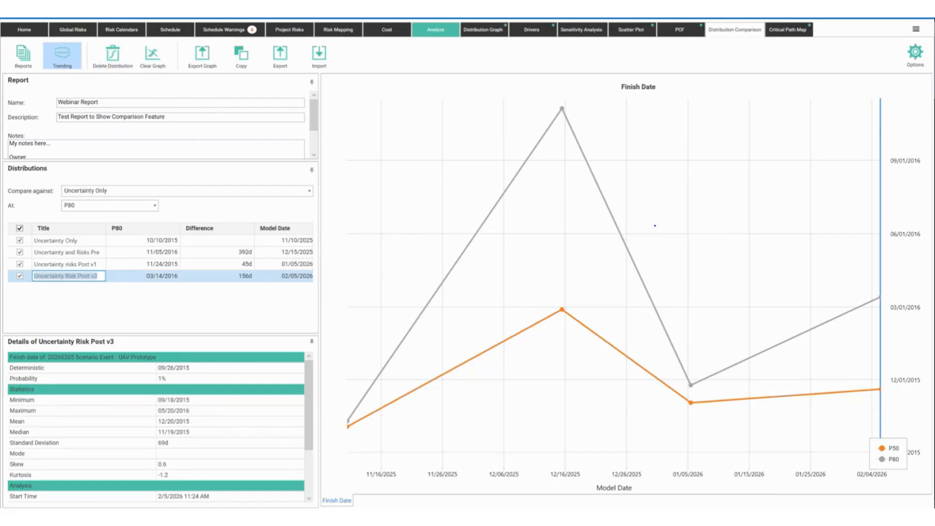
# Sketch a freehand example trend line over the chart, box the Model Date column with an arrow, and clear both annotations
pyautogui.moveTo(657, 222)
pyautogui.mouseDown()
pyautogui.moveTo(655, 230)
pyautogui.moveTo(737, 170)
pyautogui.moveTo(922, 243)
pyautogui.mouseUp()
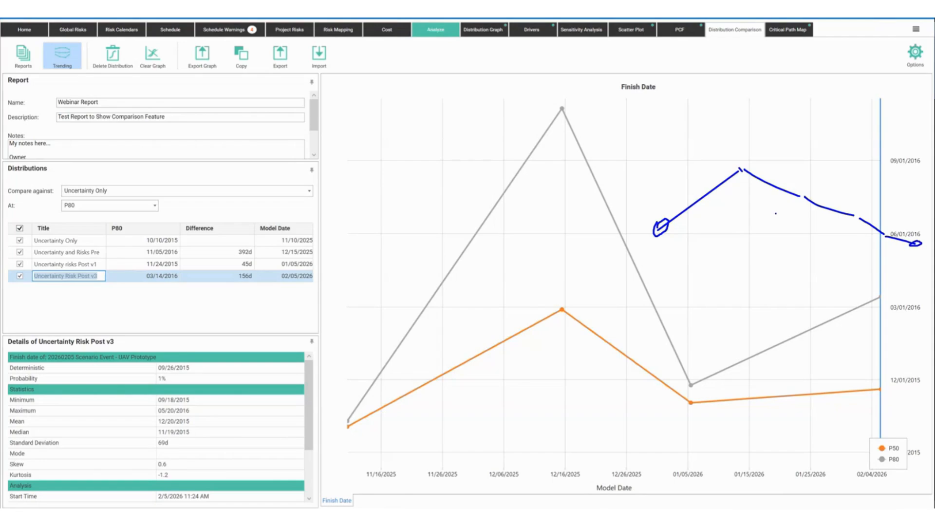
pyautogui.press('Escape')
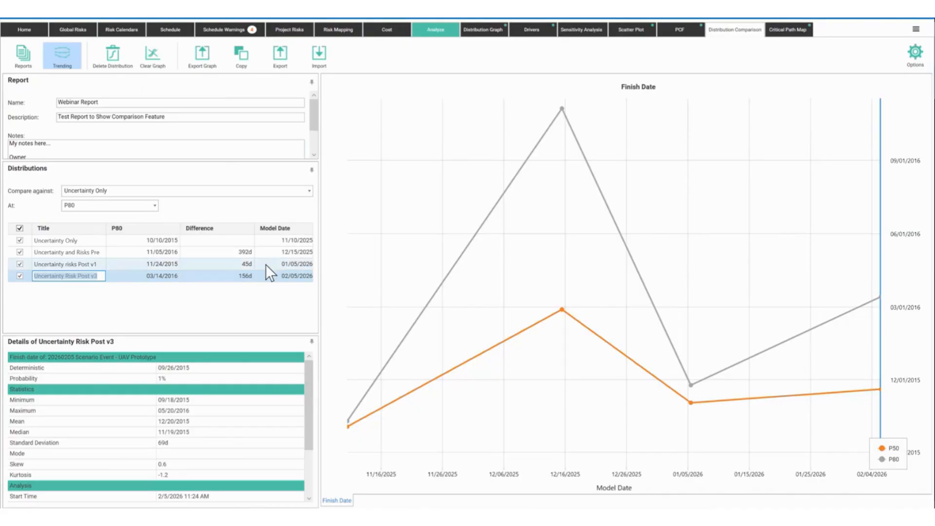
pyautogui.hotkey('ctrl', '2')
pyautogui.moveTo(252, 218)
pyautogui.mouseDown()
pyautogui.moveTo(287, 286)
pyautogui.moveTo(322, 290)
pyautogui.mouseUp()
pyautogui.moveTo(322, 257)
pyautogui.mouseDown()
pyautogui.moveTo(344, 254)
pyautogui.moveTo(326, 264)
pyautogui.mouseUp()
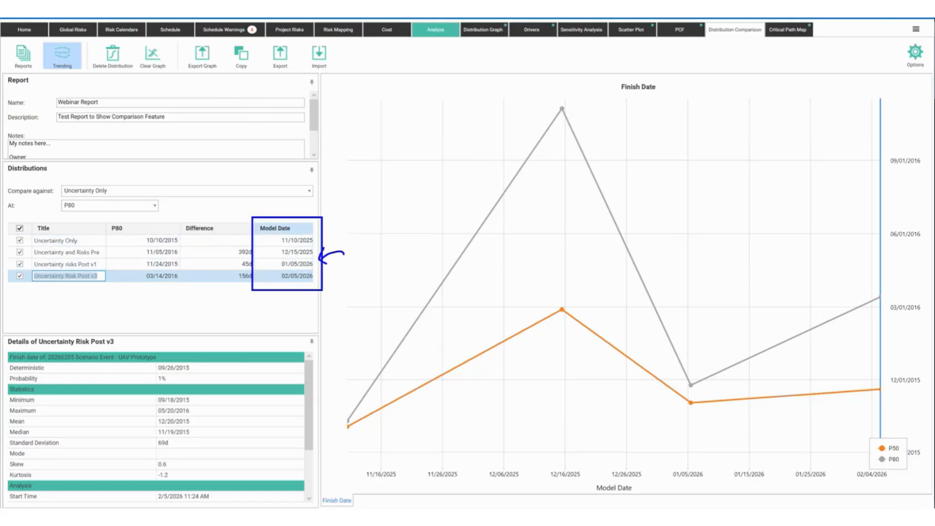
pyautogui.press('Escape')
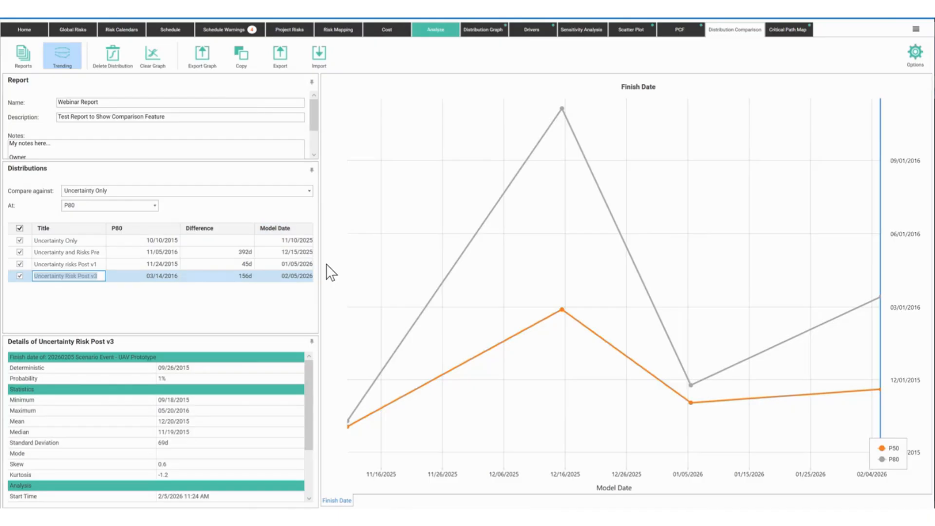
# Check the model dates of the Uncertainty Only, Uncertainty and Risks Pre, and Uncertainty risks Post v1 distributions without changing them
pyautogui.click(300, 241)
pyautogui.click(303, 250)
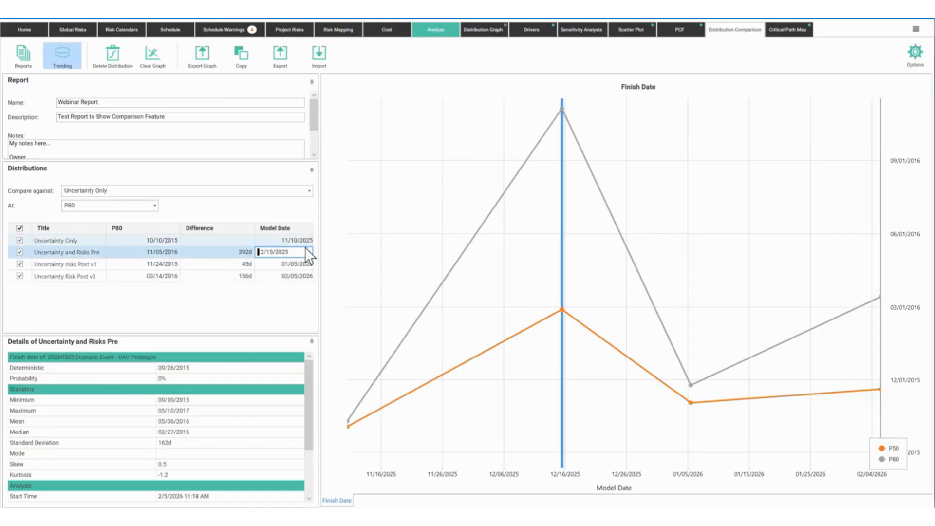
pyautogui.click(283, 265)
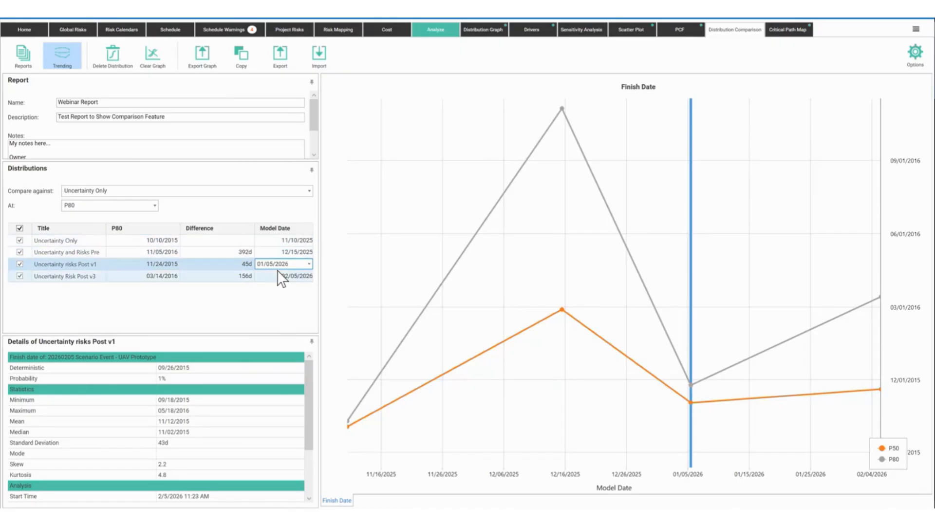
pyautogui.click(309, 264)
pyautogui.click(227, 309)
pyautogui.click(227, 309)
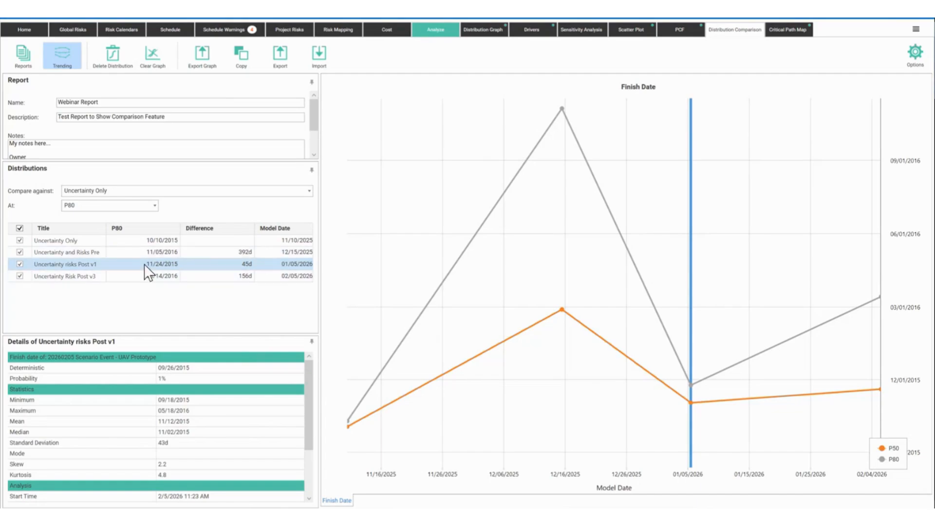
# Compare the cumulative distribution curves with the trending view, finishing on the distribution curves
pyautogui.click(67, 61)
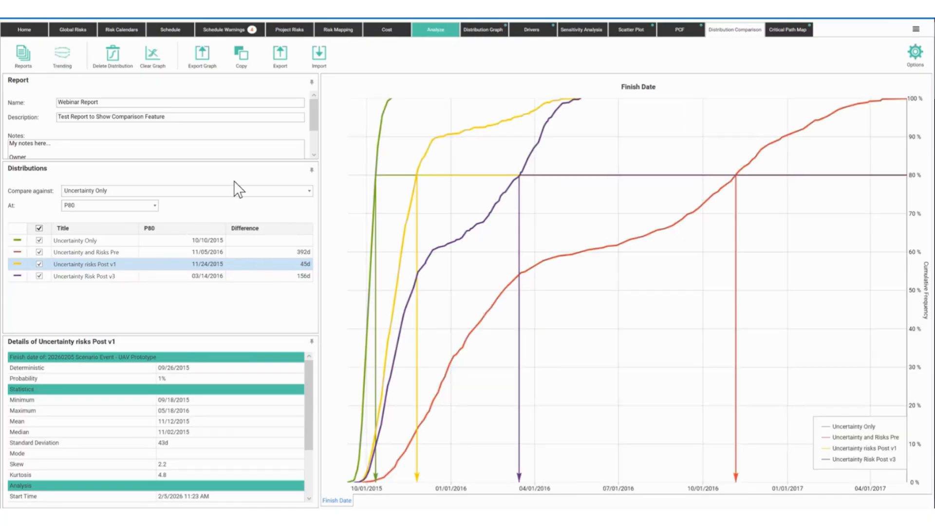
pyautogui.click(58, 55)
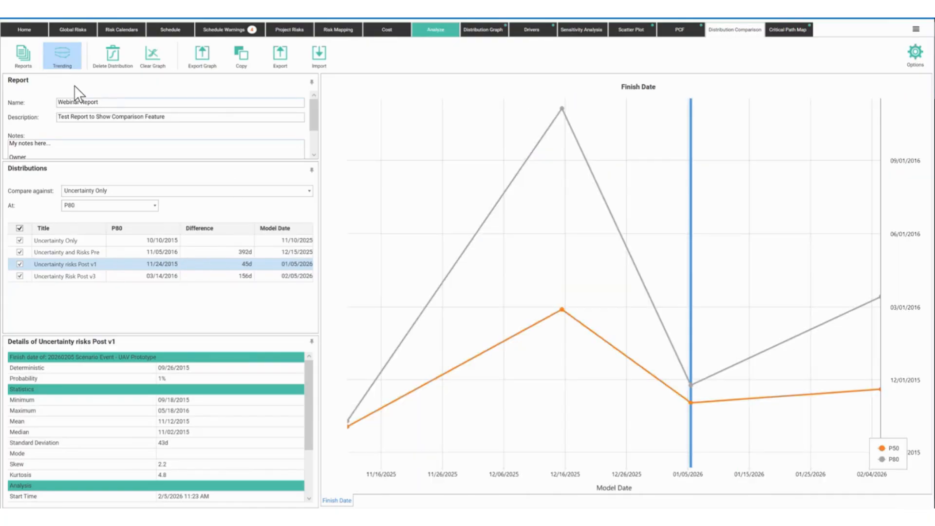
pyautogui.click(62, 57)
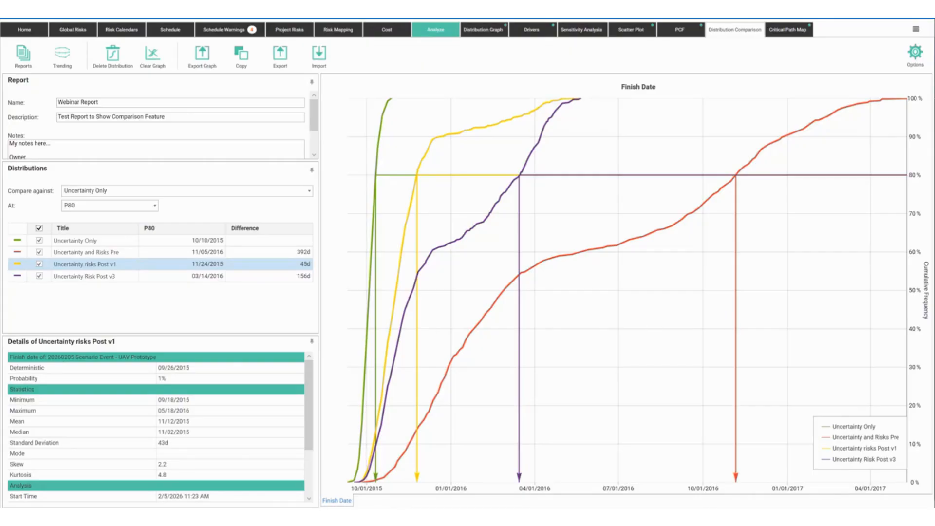
# Draw an annotation box over the middle of the chart and label it "baseline"
pyautogui.moveTo(580, 295)
pyautogui.mouseDown()
pyautogui.moveTo(645, 333)
pyautogui.moveTo(697, 310)
pyautogui.mouseUp()
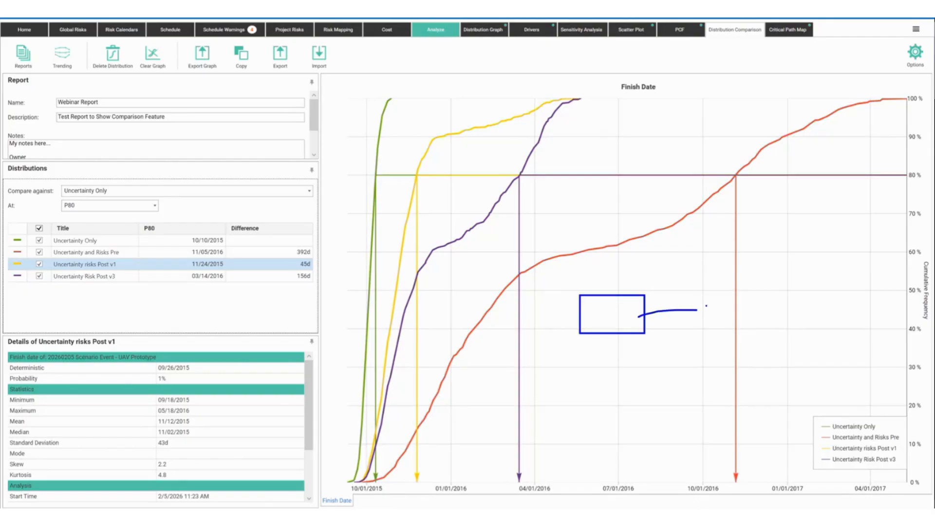
pyautogui.press('e')
pyautogui.moveTo(534, 286); pyautogui.dragTo(599, 327)
pyautogui.click(636, 307)
pyautogui.write('baseline')
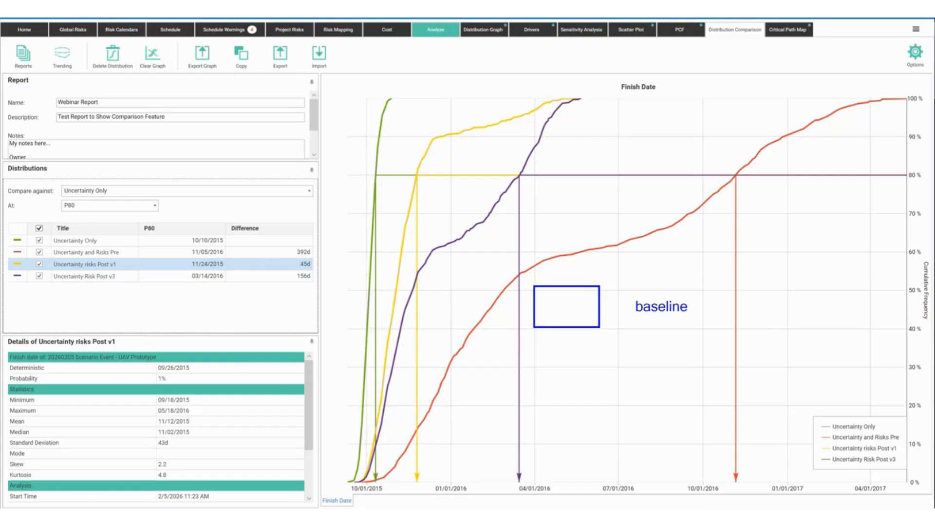
# Draw two more annotation boxes below the baseline box and label them "v1" and "v2"
pyautogui.moveTo(538, 337); pyautogui.dragTo(605, 371)
pyautogui.moveTo(539, 384); pyautogui.dragTo(607, 420)
pyautogui.click(644, 352)
pyautogui.write('v1')
pyautogui.press('Return')
pyautogui.press('Return')
pyautogui.press('Return')
pyautogui.write('v2')
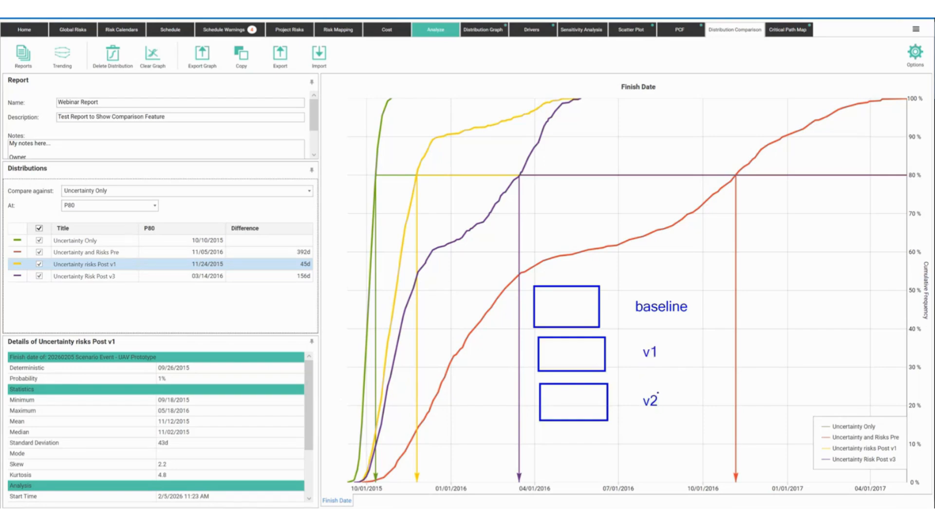
# Join each annotation box to its label, and draw a larger box with lines leading to it from baseline, v1 and v2
pyautogui.moveTo(604, 309); pyautogui.dragTo(621, 305)
pyautogui.moveTo(610, 350); pyautogui.dragTo(620, 351)
pyautogui.moveTo(611, 403); pyautogui.dragTo(631, 403)
pyautogui.moveTo(759, 318)
pyautogui.mouseDown()
pyautogui.moveTo(762, 348)
pyautogui.moveTo(841, 398)
pyautogui.mouseUp()
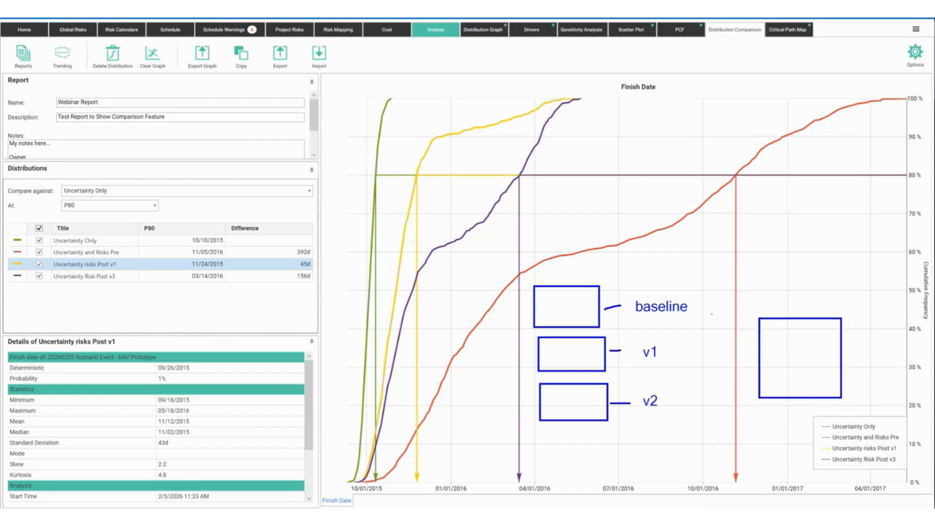
pyautogui.moveTo(702, 310); pyautogui.dragTo(768, 352)
pyautogui.moveTo(674, 371); pyautogui.dragTo(740, 361)
pyautogui.moveTo(685, 394); pyautogui.dragTo(750, 374)
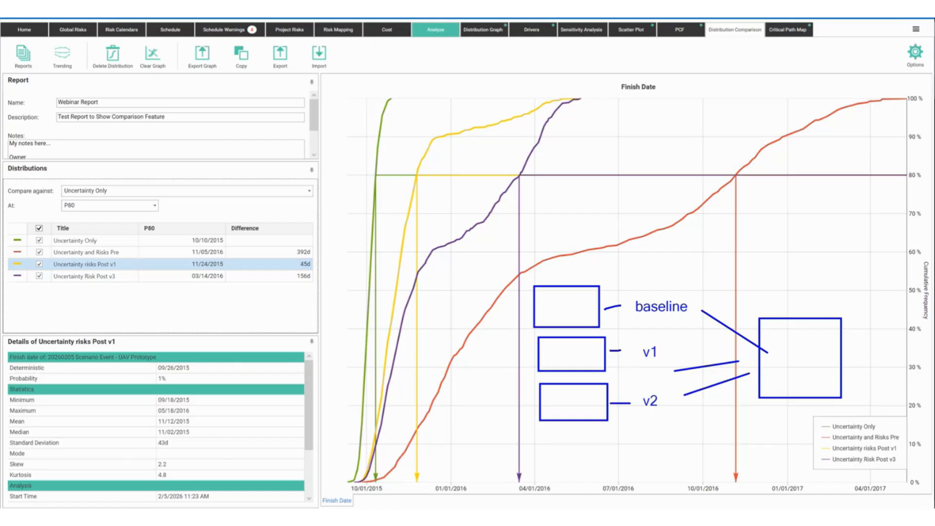
# Clear the sketched version diagram and return the report to the trending view
pyautogui.press('Escape')
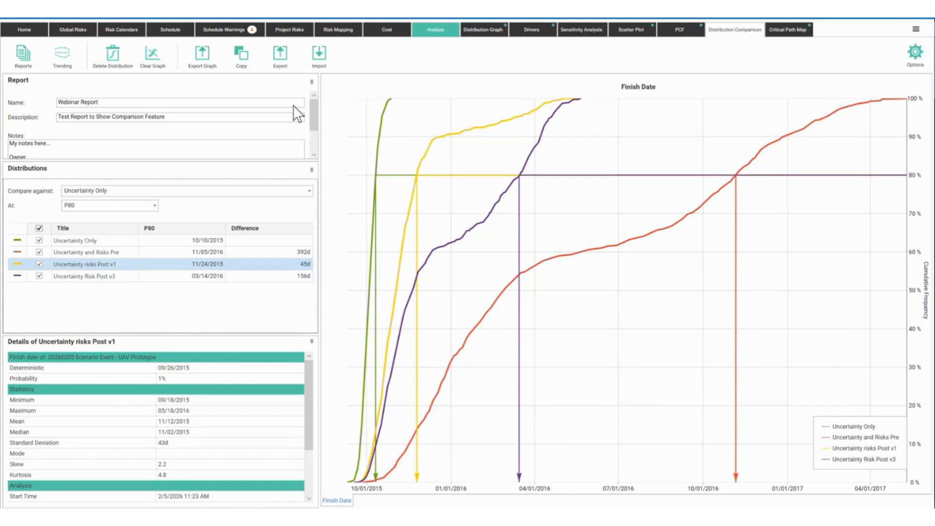
pyautogui.click(64, 54)
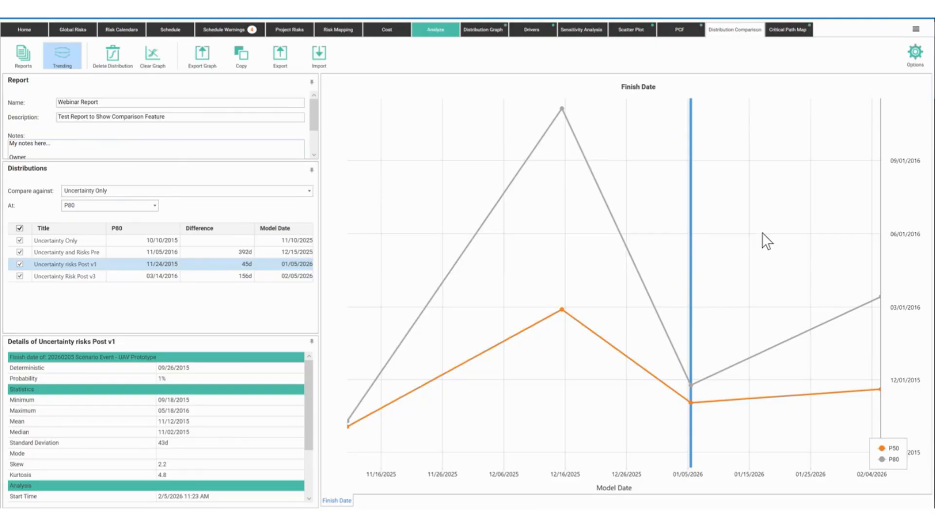
# Hide the legend of the trending chart in the distribution comparison options and show it again
pyautogui.click(914, 53)
pyautogui.click(847, 121)
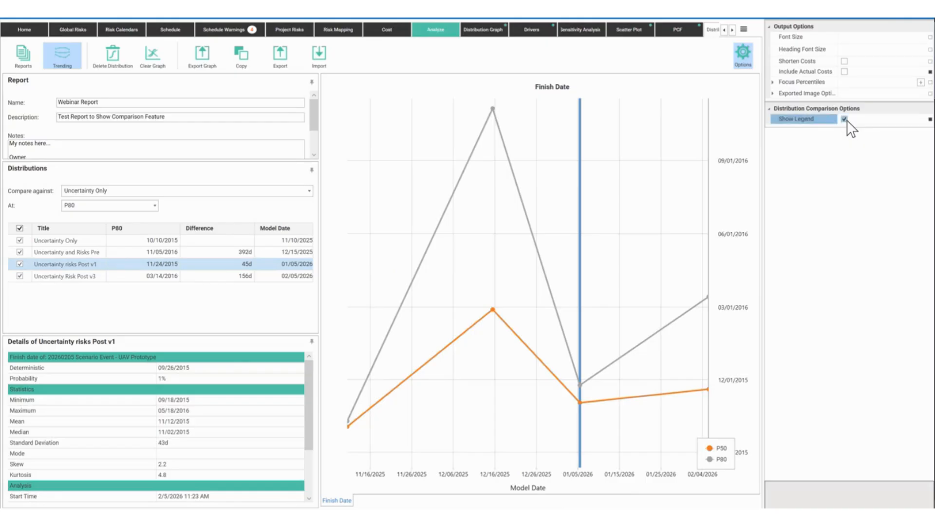
pyautogui.click(844, 119)
pyautogui.click(744, 53)
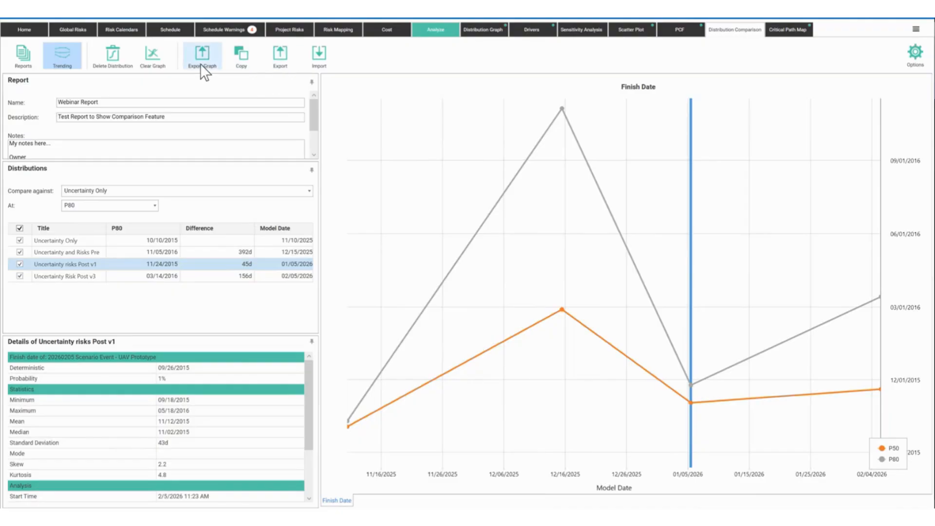
# Turn off trending to return the report to the cumulative finish date curves
pyautogui.click(367, 247)
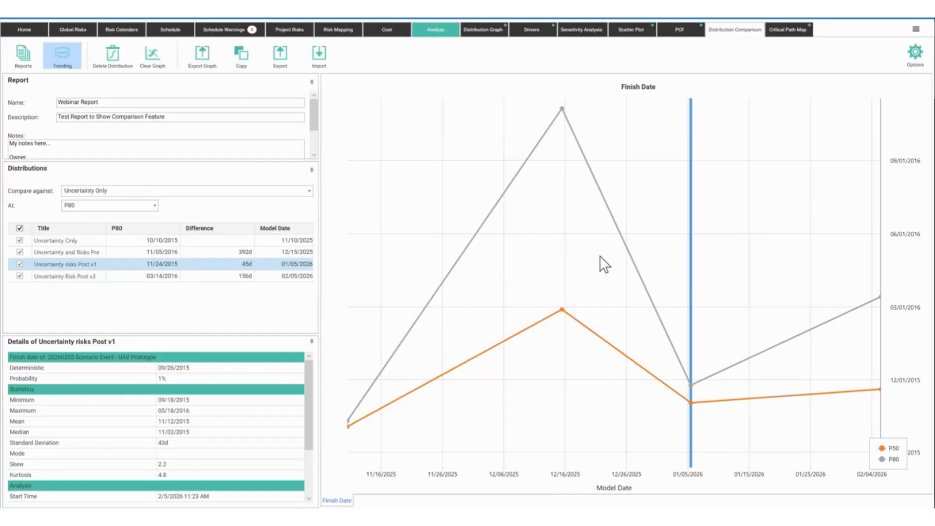
pyautogui.click(72, 61)
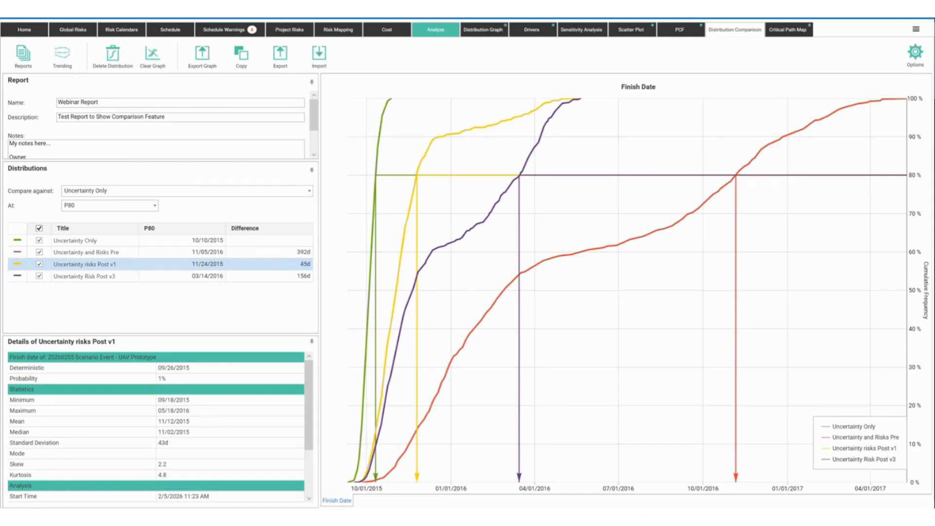
# Switch to the PowerPoint slide show, advance to the Scenario Exporting slide, and leave the presentation to return to Safran Risk
pyautogui.hotkey('alt', 'Tab')
pyautogui.click(273, 371)
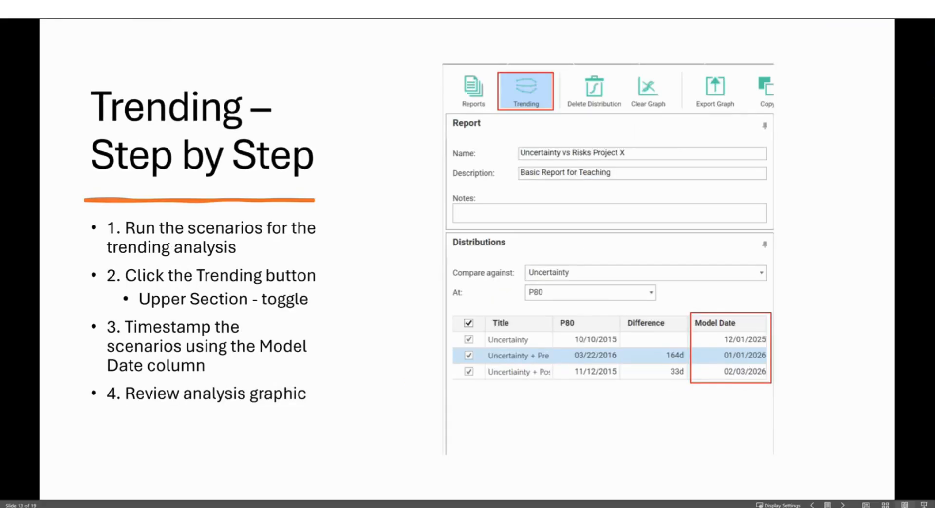
pyautogui.press('Right')
pyautogui.press('Left')
pyautogui.press('Right')
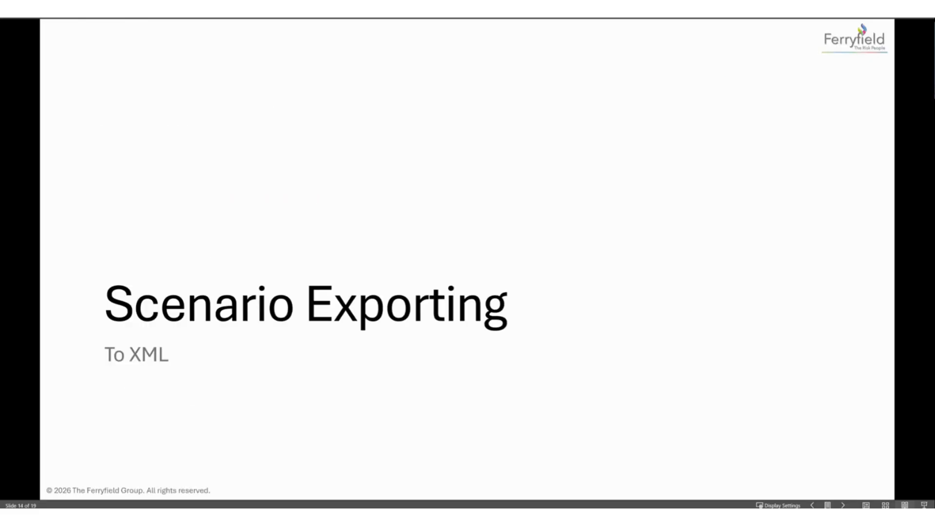
pyautogui.press('Escape')
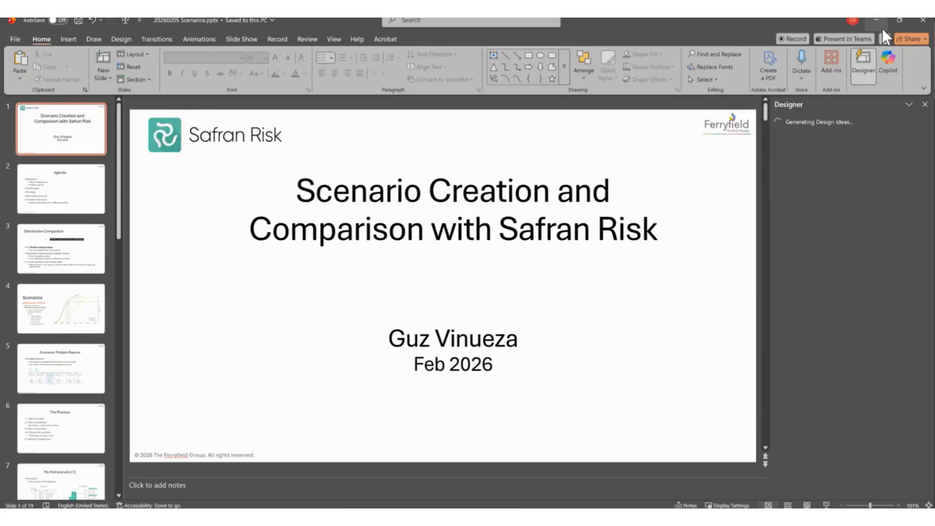
pyautogui.click(881, 25)
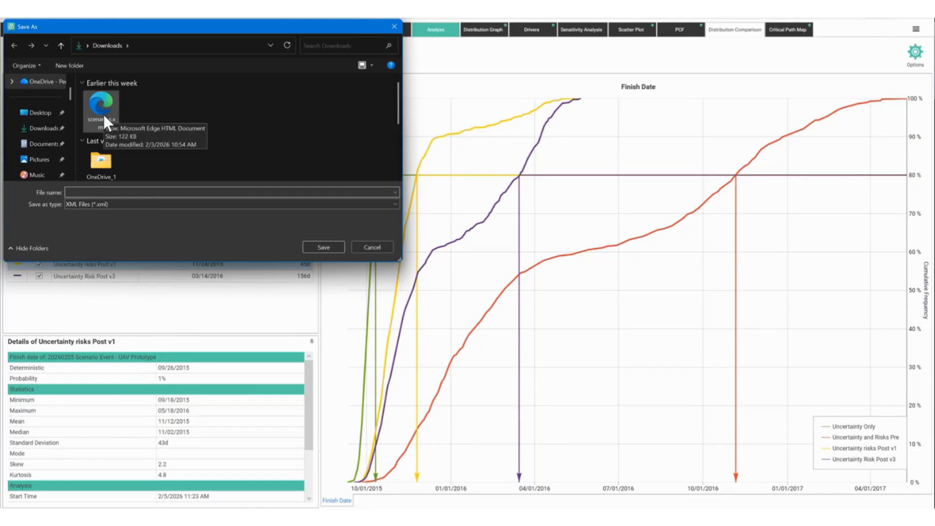
# View the XML export and import file dialogs for the scenario distributions and cancel both without choosing a file
pyautogui.click(372, 248)
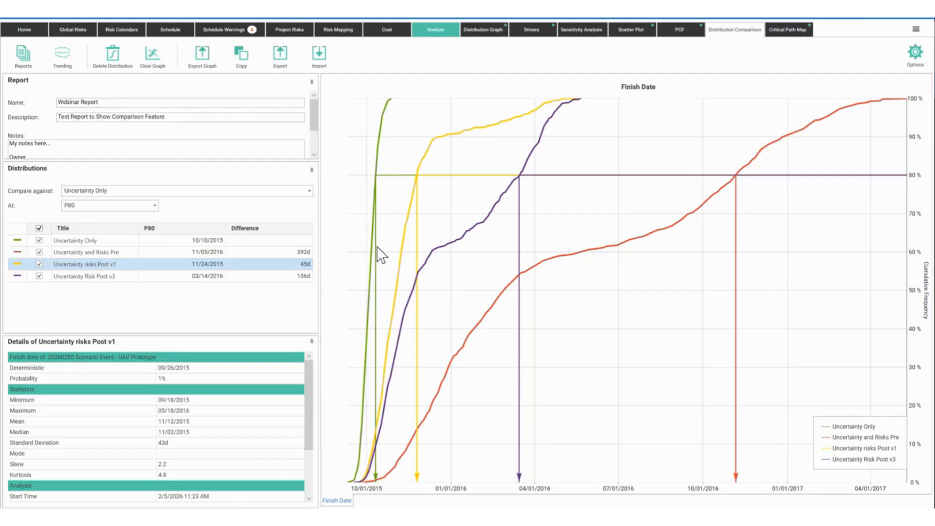
pyautogui.click(325, 55)
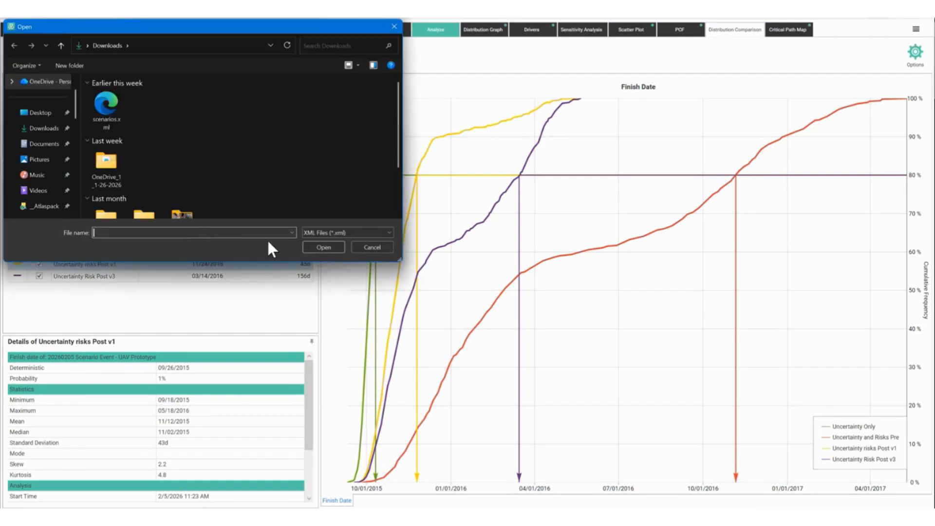
pyautogui.click(372, 248)
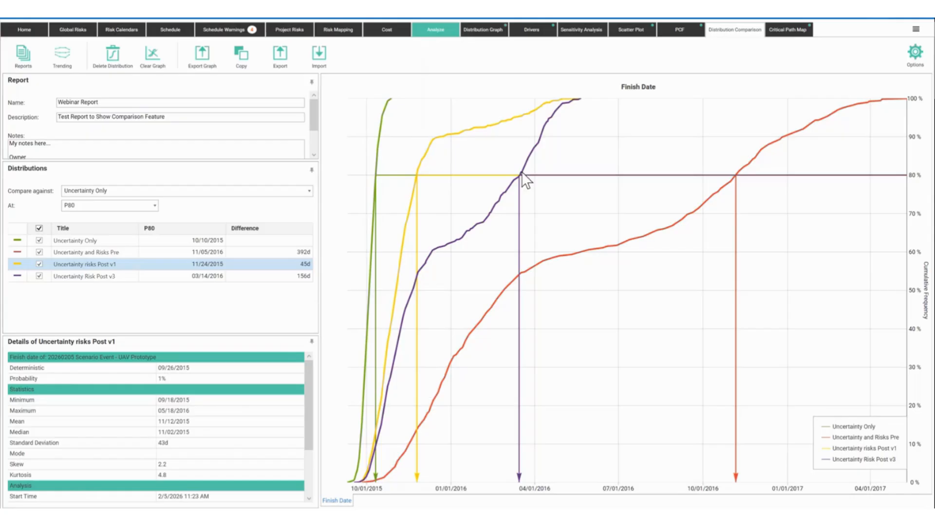
# Inspect the detail statistics of Uncertainty and Risks Pre and Uncertainty Risk Post v3, marking them with temporary annotations
pyautogui.click(117, 251)
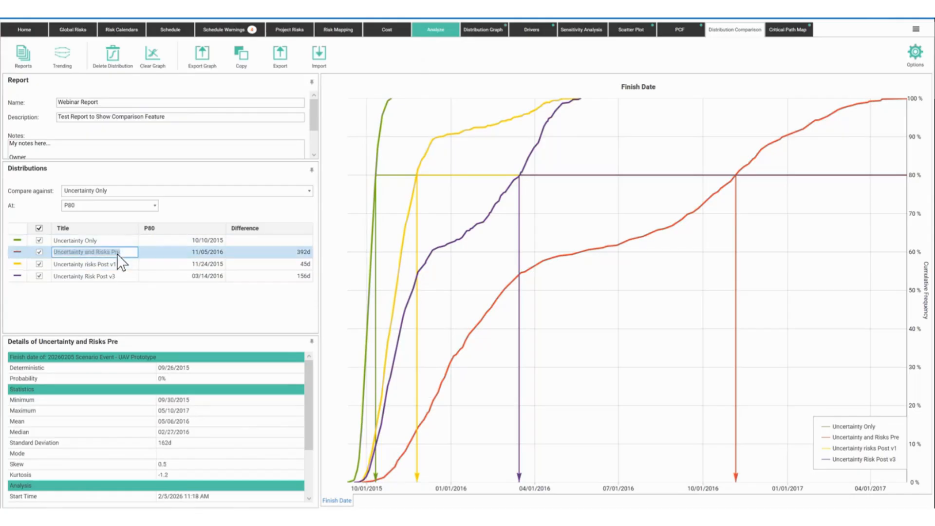
pyautogui.click(111, 277)
pyautogui.hotkey('ctrl', '2')
pyautogui.moveTo(50, 266)
pyautogui.mouseDown()
pyautogui.moveTo(127, 297)
pyautogui.moveTo(169, 293)
pyautogui.moveTo(162, 405)
pyautogui.mouseUp()
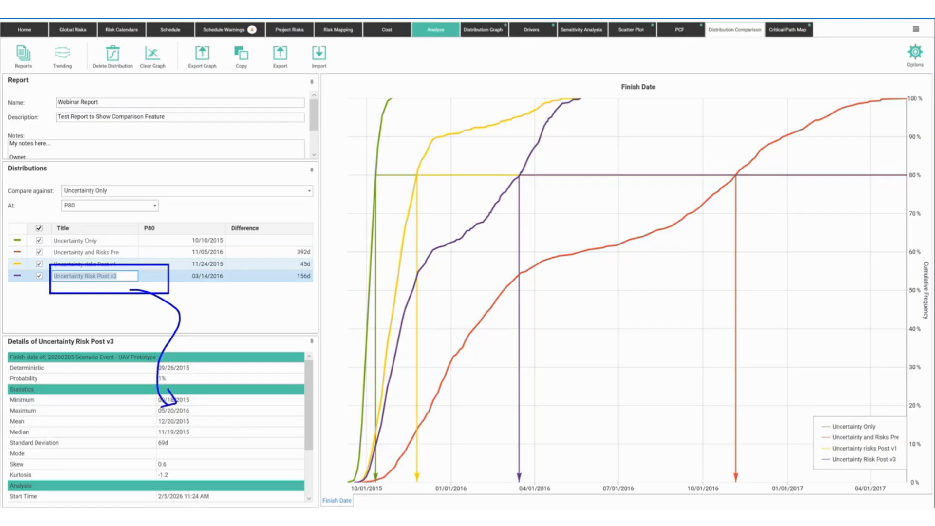
pyautogui.press('Escape')
pyautogui.click(95, 254)
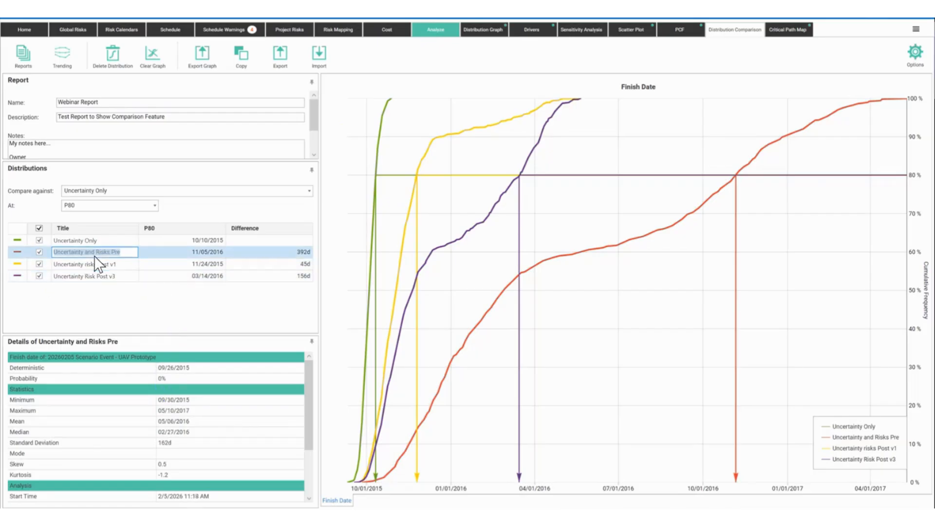
pyautogui.moveTo(109, 266); pyautogui.dragTo(156, 417)
pyautogui.press('Escape')
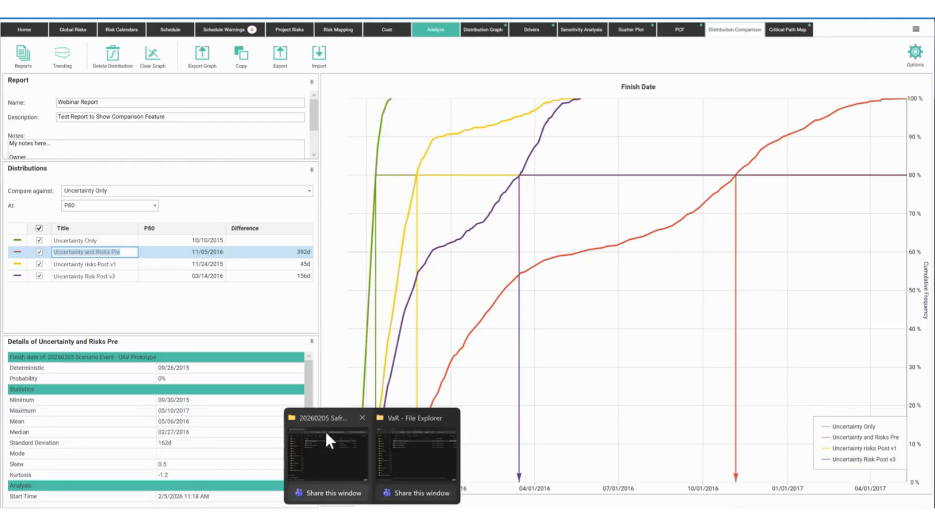
# Open scenarios.xml from the 20260205 SafranRisk Scenarios folder in Visual Studio Code
pyautogui.click(325, 431)
pyautogui.click(450, 216)
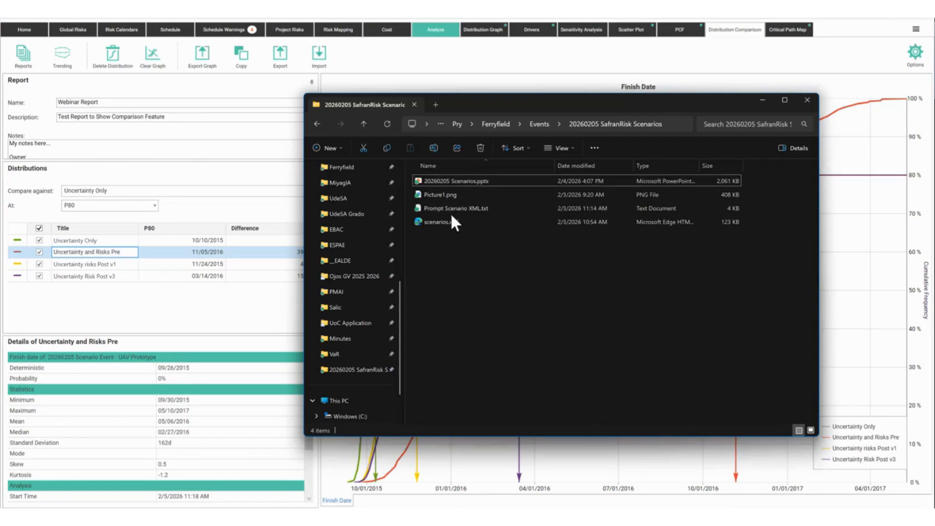
pyautogui.rightClick(437, 223)
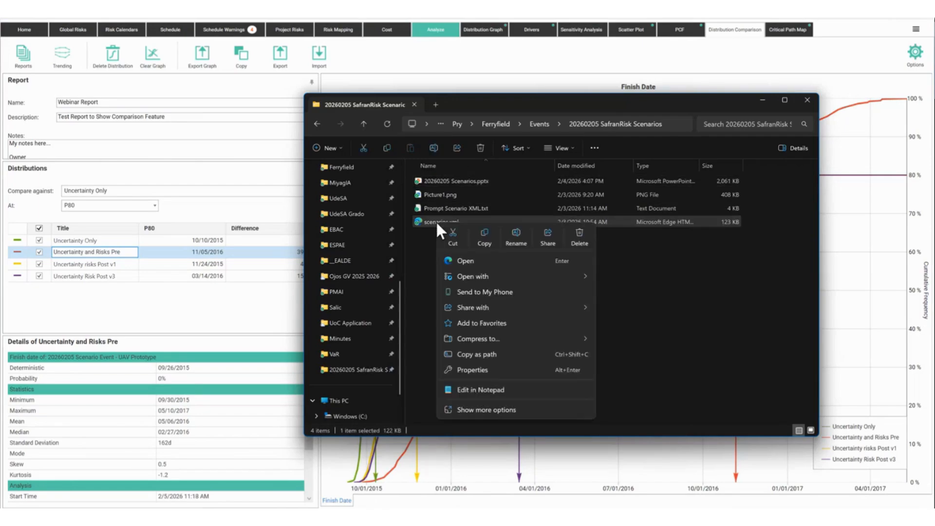
pyautogui.moveTo(479, 278)
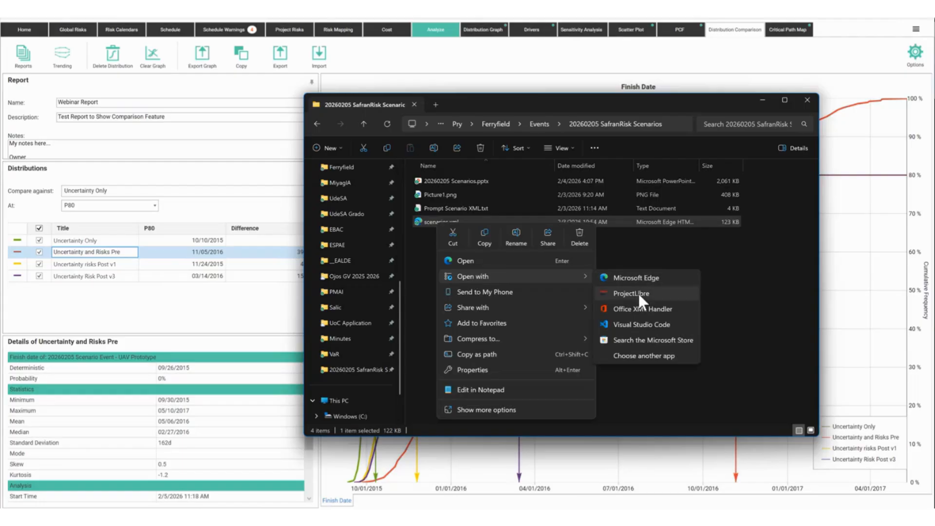
pyautogui.click(630, 326)
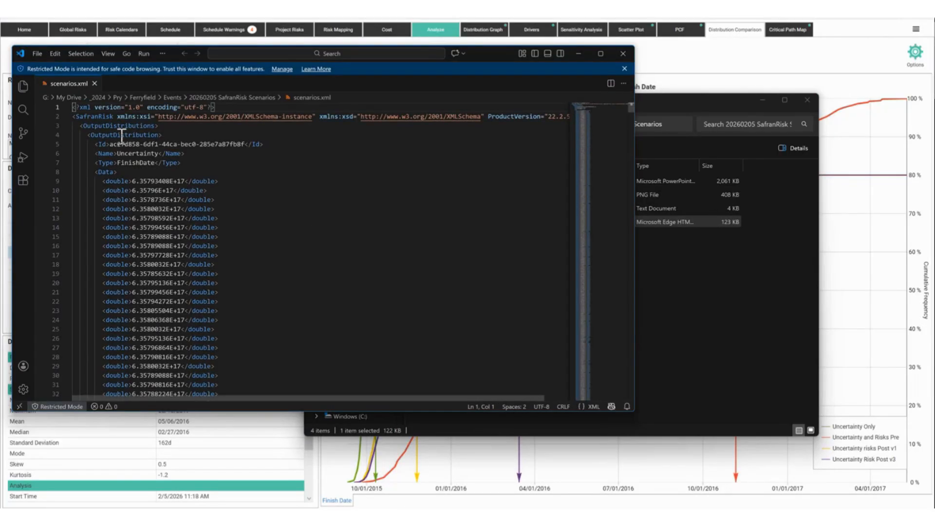
# Examine the scenario name, FinishDate type, sample values and project metadata in scenarios.xml
pyautogui.moveTo(95, 153); pyautogui.dragTo(183, 155)
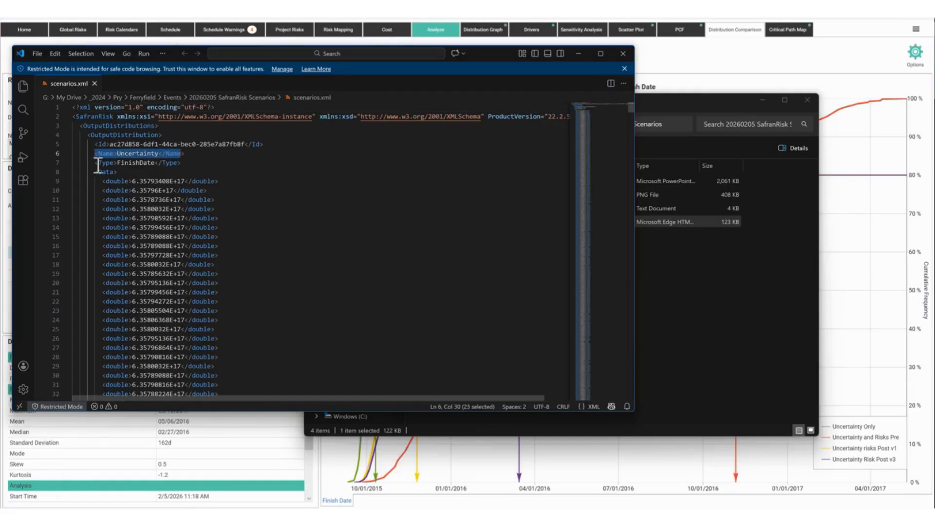
pyautogui.click(128, 162)
pyautogui.moveTo(100, 181); pyautogui.dragTo(223, 258)
pyautogui.scroll(-7, 224, 281)
pyautogui.scroll(-7, 225, 281)
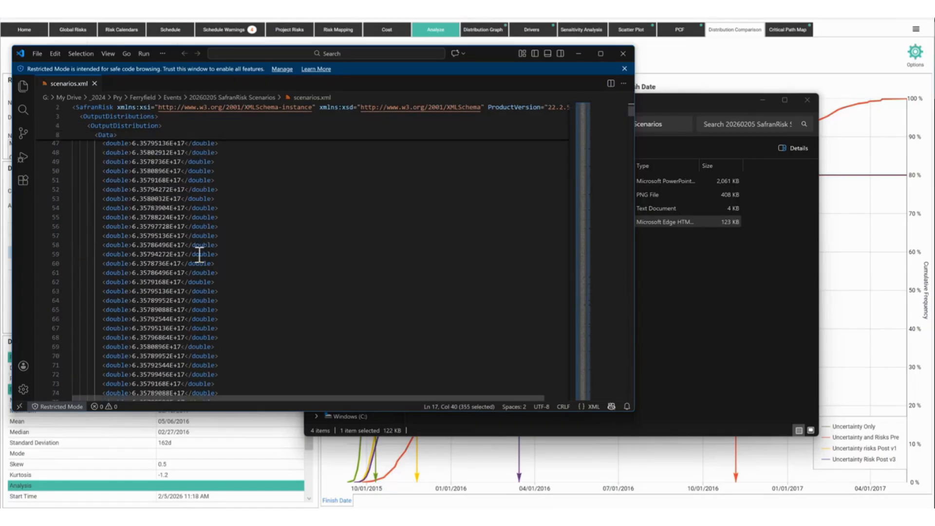
pyautogui.moveTo(629, 111); pyautogui.dragTo(566, 288)
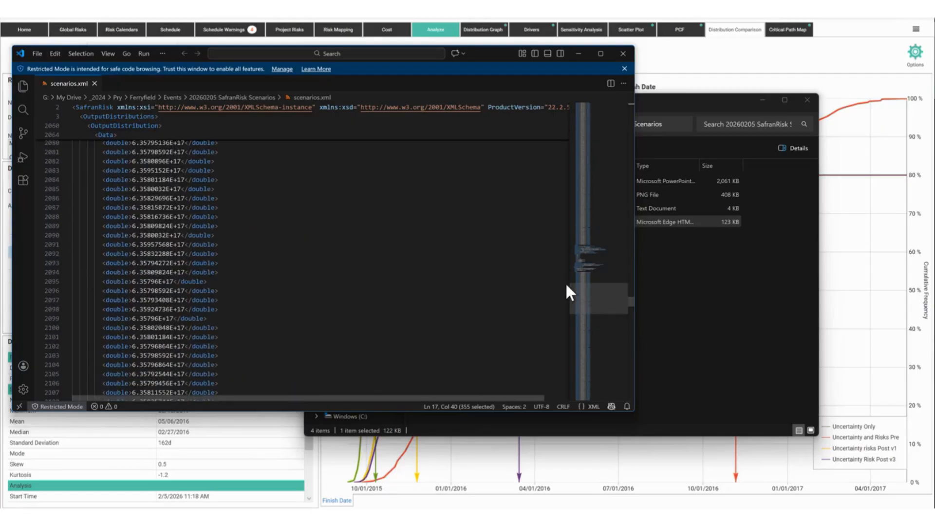
pyautogui.click(601, 252)
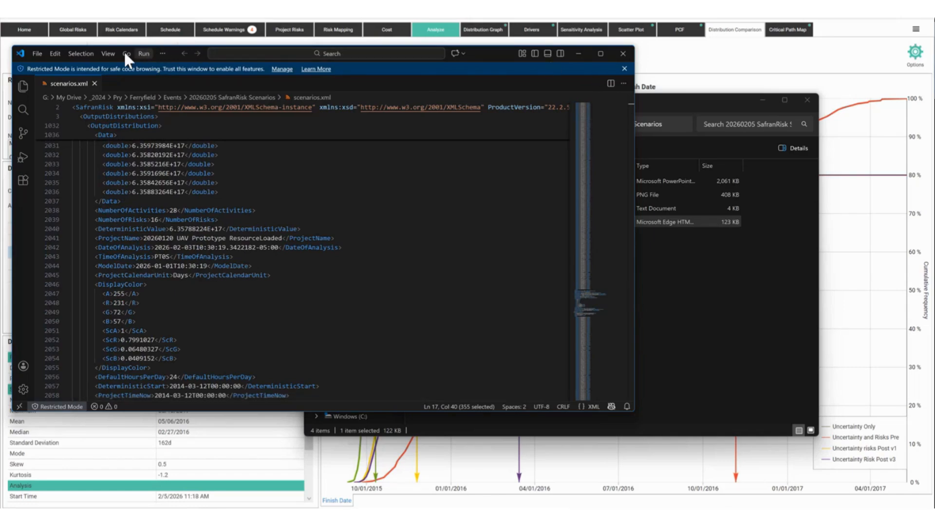
# Close scenarios.xml with Visual Studio Code and switch to the ChatGPT conversation in the browser
pyautogui.click(37, 54)
pyautogui.click(54, 359)
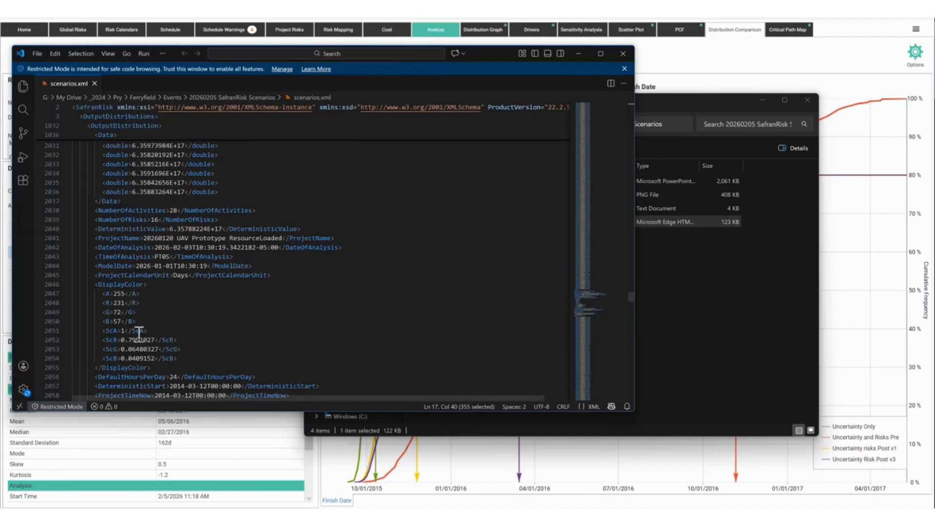
pyautogui.hotkey('alt', 'F4')
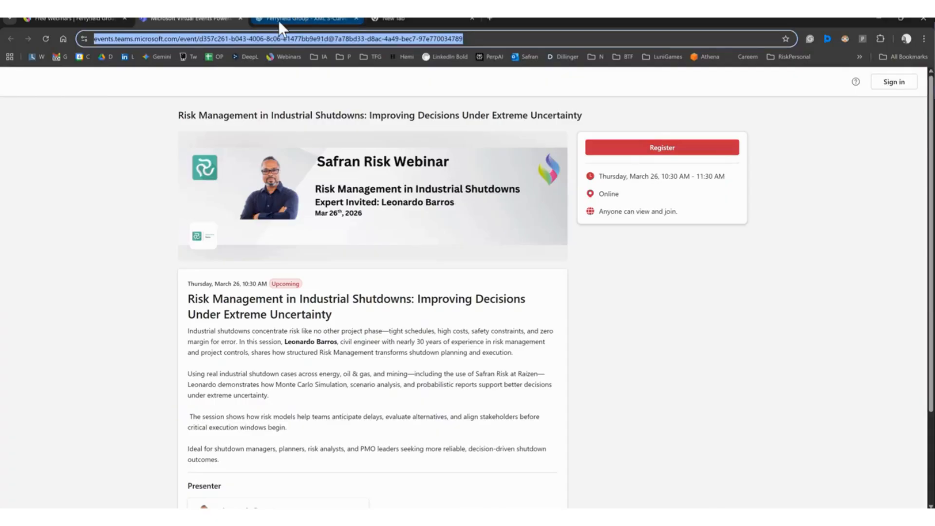
pyautogui.click(279, 20)
# Find the start of the submitted master prompt for overlapped histograms and CDF charts in the conversation
pyautogui.scroll(15, 340, 225)
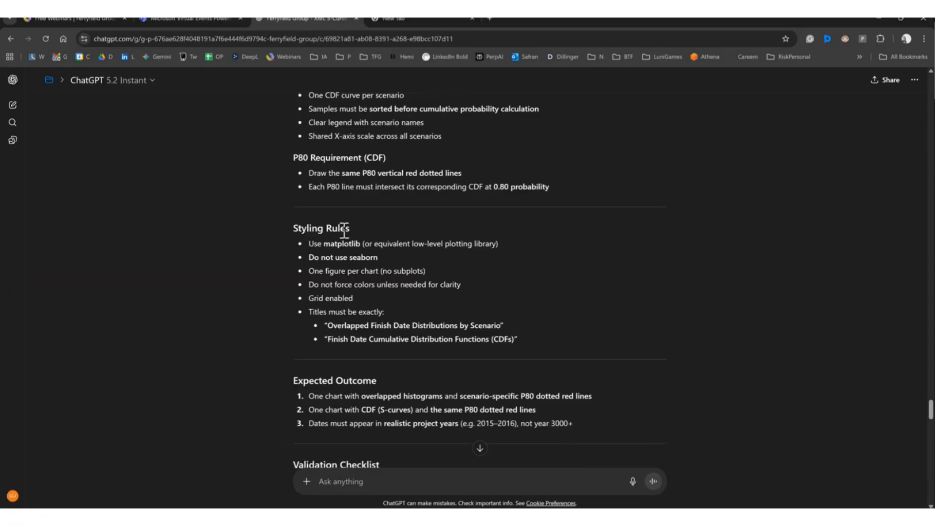
pyautogui.scroll(10, 266, 207)
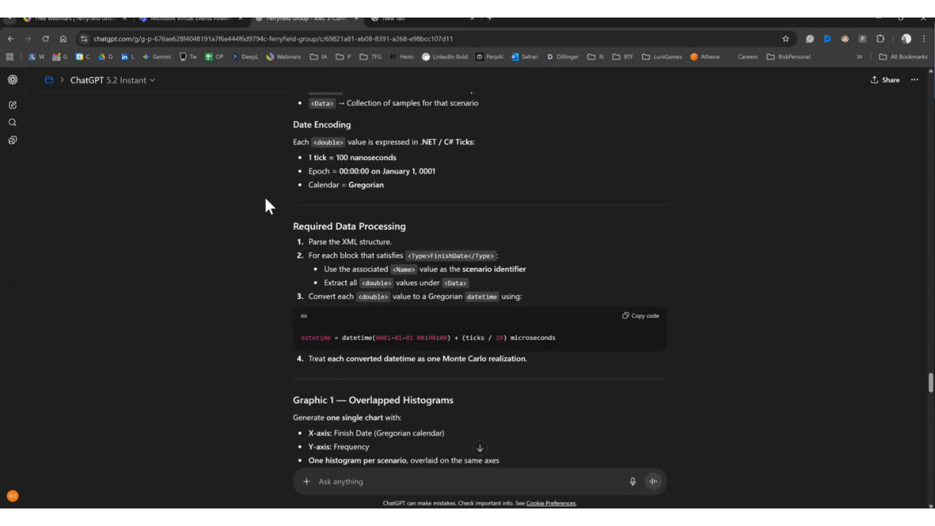
pyautogui.scroll(9, 258, 195)
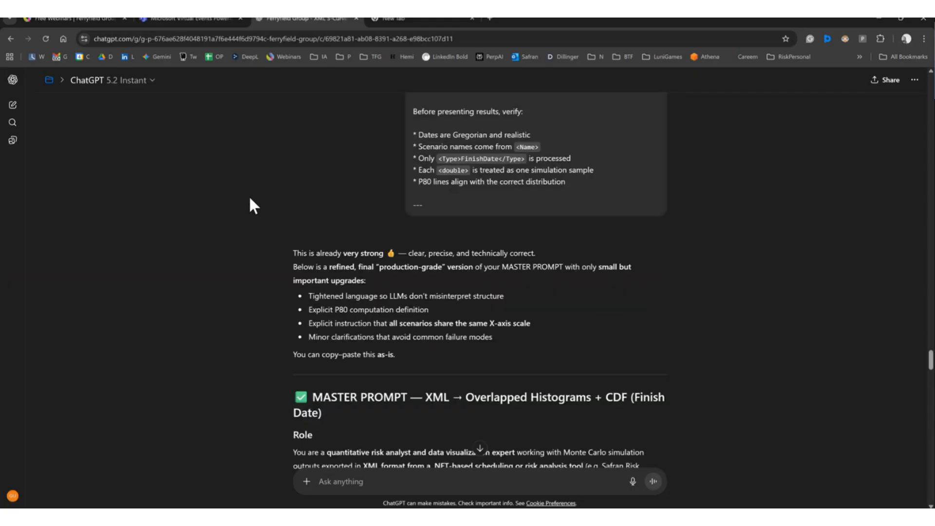
pyautogui.scroll(12, 258, 212)
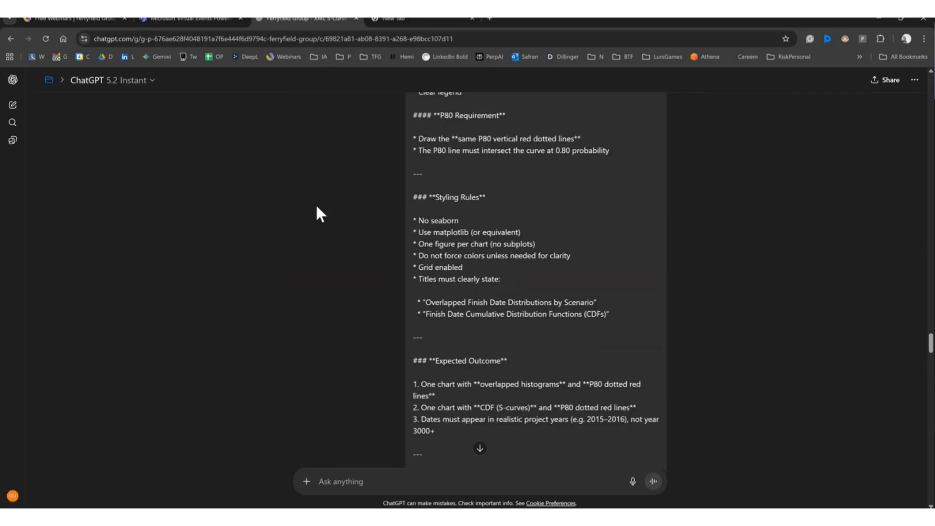
pyautogui.scroll(8, 410, 223)
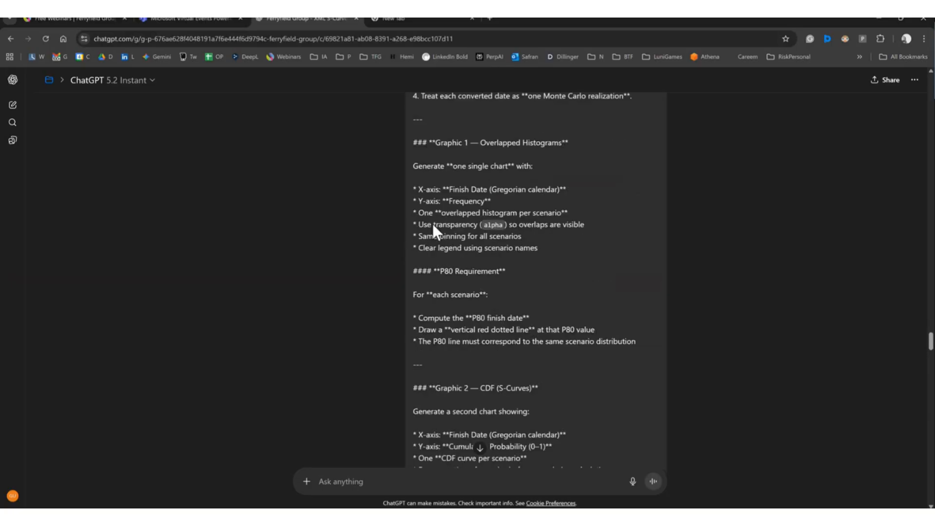
pyautogui.scroll(10, 440, 238)
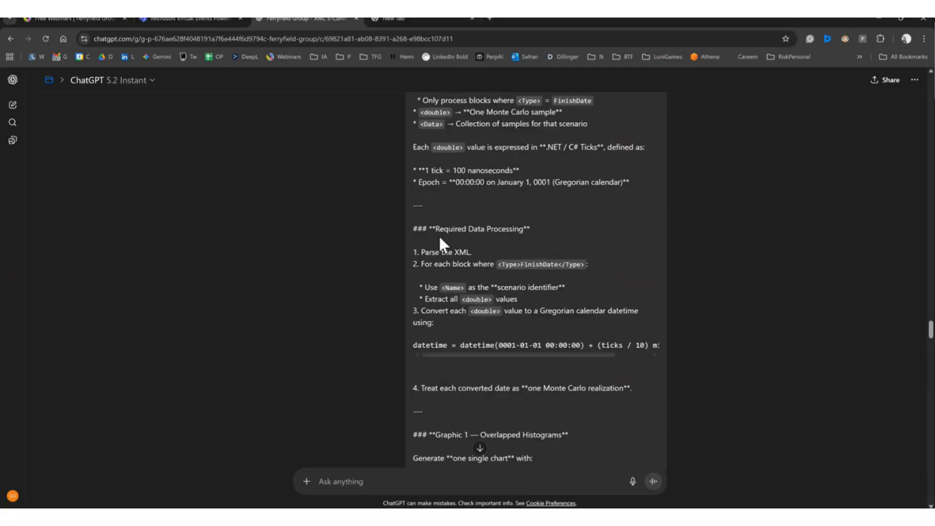
pyautogui.scroll(-2, 439, 234)
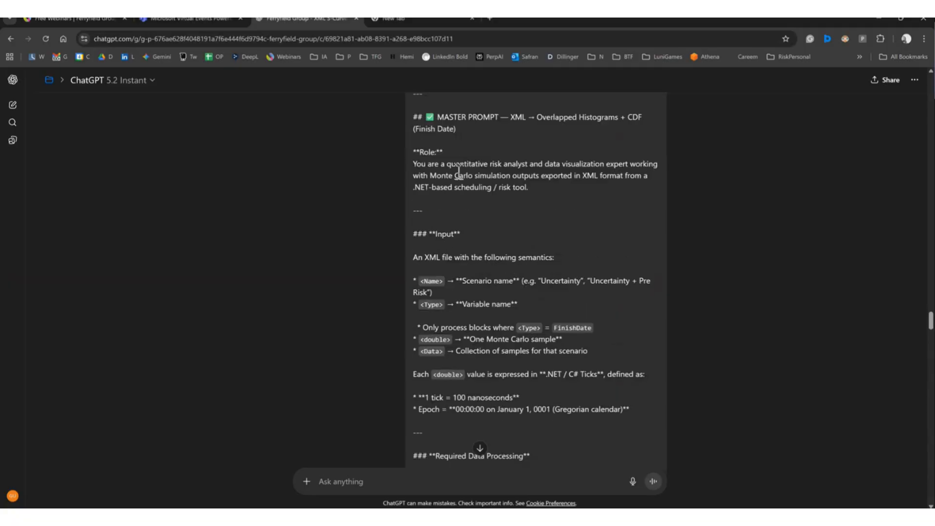
# Highlight the XML tag semantics and the .NET tick and epoch definitions in the prompt's Input section
pyautogui.scroll(-2, 469, 277)
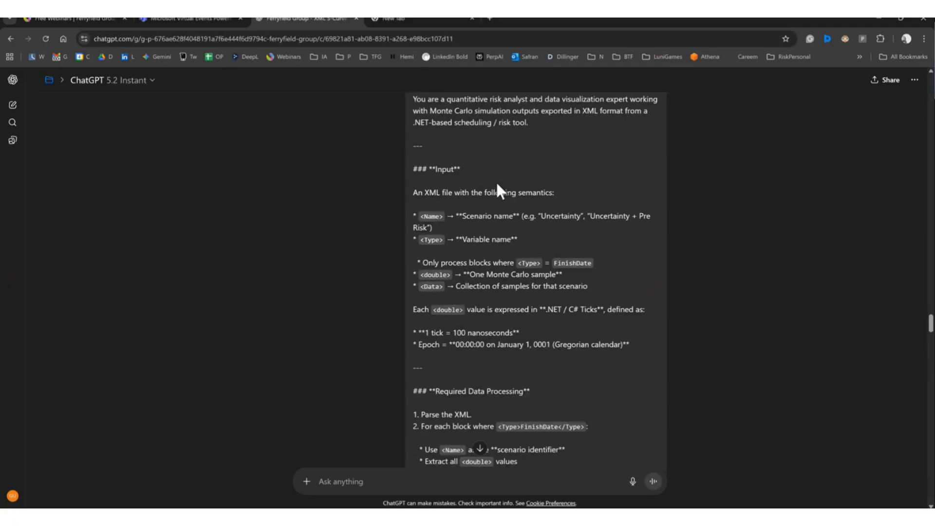
pyautogui.scroll(-1, 536, 233)
pyautogui.moveTo(591, 223); pyautogui.dragTo(414, 146)
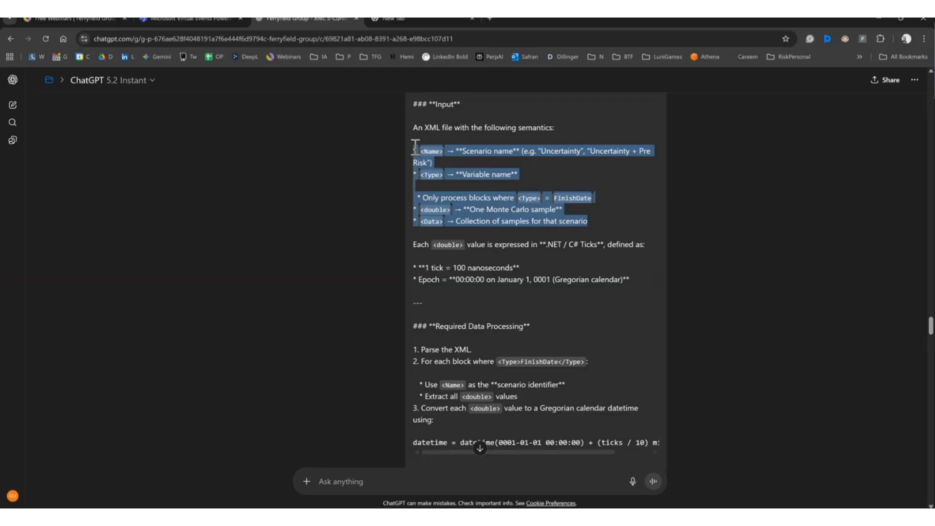
pyautogui.moveTo(637, 278); pyautogui.dragTo(414, 267)
pyautogui.scroll(-1, 524, 346)
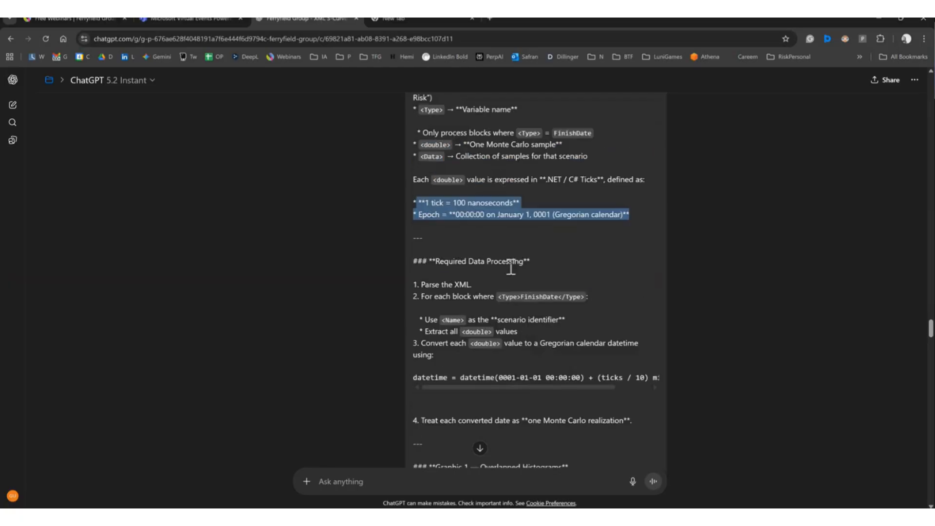
# Clear the text highlight and read the Required Data Processing rules in the submitted prompt
pyautogui.click(561, 295)
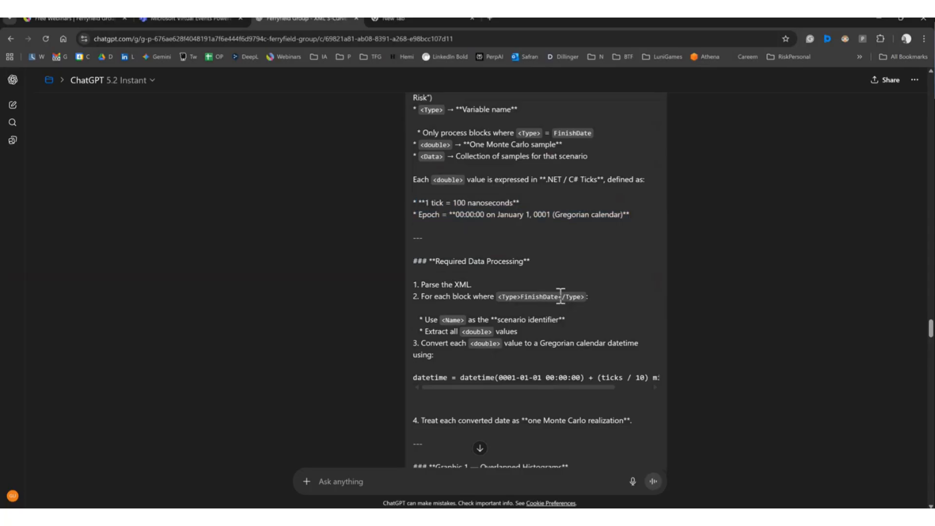
pyautogui.scroll(-2, 507, 380)
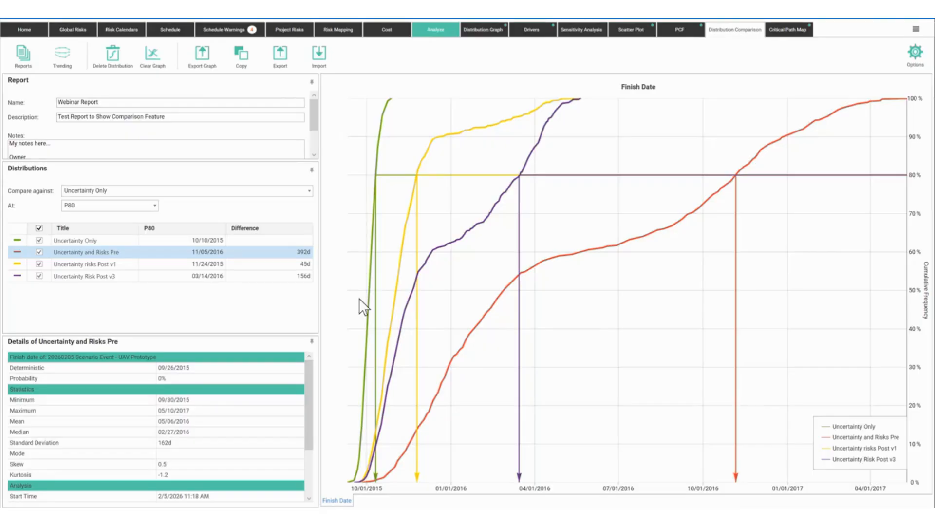
# Switch to Safran Risk and delete the Uncertainty Risk Post v3 distribution from the Webinar Report comparison
pyautogui.click(71, 275)
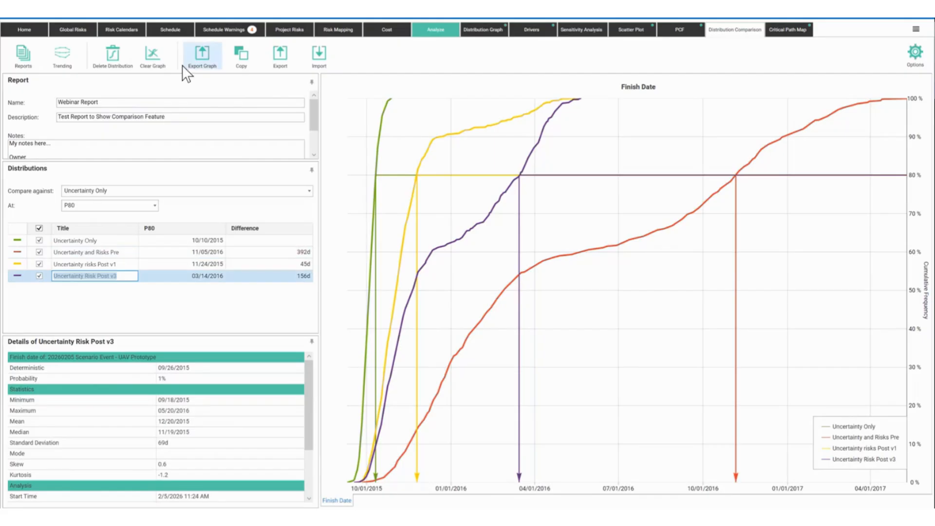
pyautogui.click(110, 60)
pyautogui.click(495, 301)
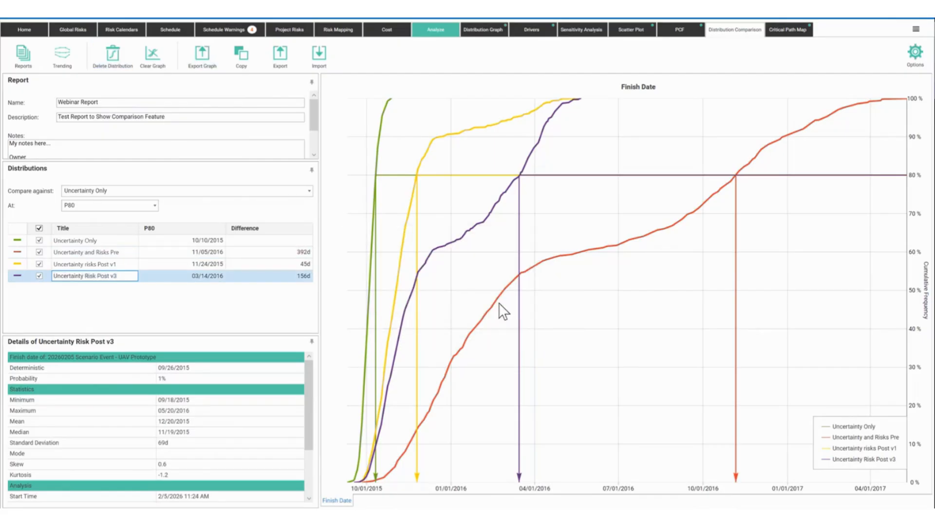
# Sketch overlapping bell-shaped curves over the Finish Date graph as an annotation and clear the drawing
pyautogui.moveTo(465, 280)
pyautogui.mouseDown()
pyautogui.moveTo(466, 242)
pyautogui.moveTo(509, 229)
pyautogui.moveTo(560, 271)
pyautogui.mouseUp()
pyautogui.moveTo(461, 273)
pyautogui.mouseDown()
pyautogui.moveTo(501, 259)
pyautogui.moveTo(520, 279)
pyautogui.moveTo(547, 232)
pyautogui.mouseUp()
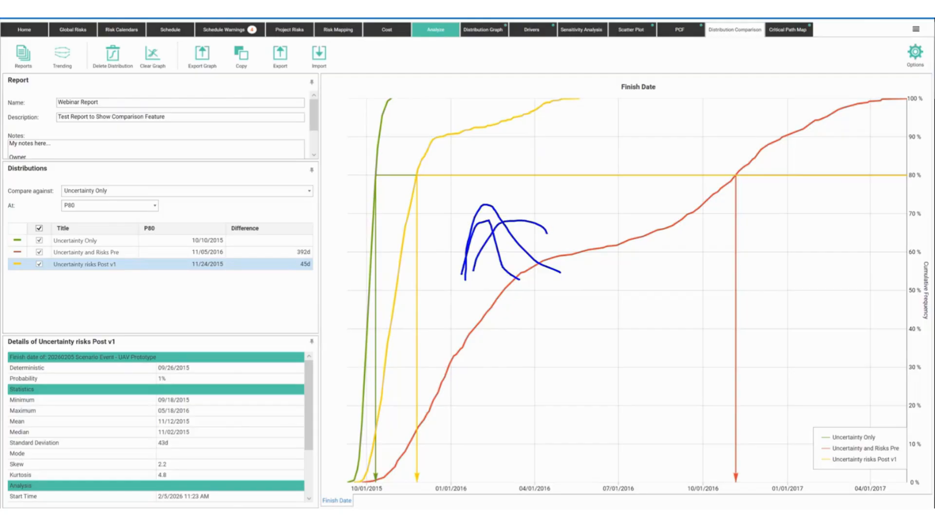
pyautogui.press('Escape')
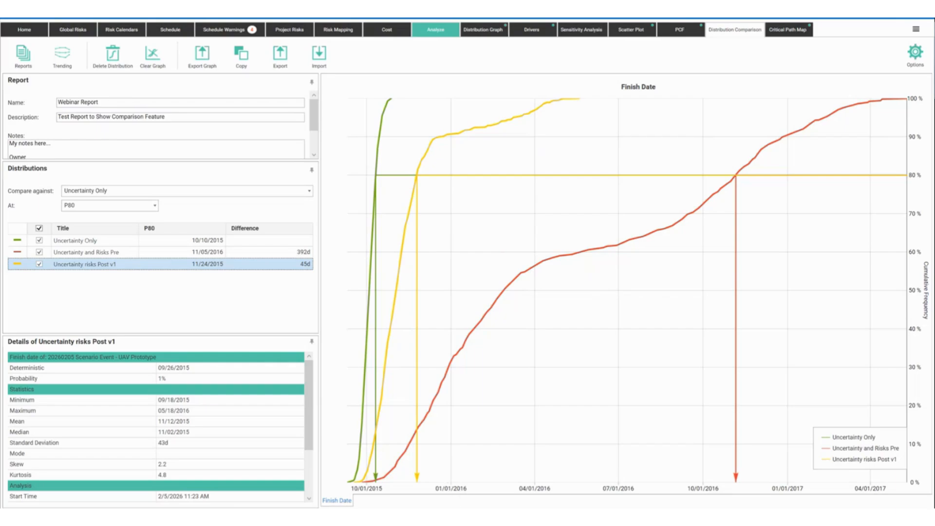
# Switch to the ChatGPT conversation and review the rewritten prompt down to the generated overlapped histogram and CDF charts
pyautogui.click(484, 466)
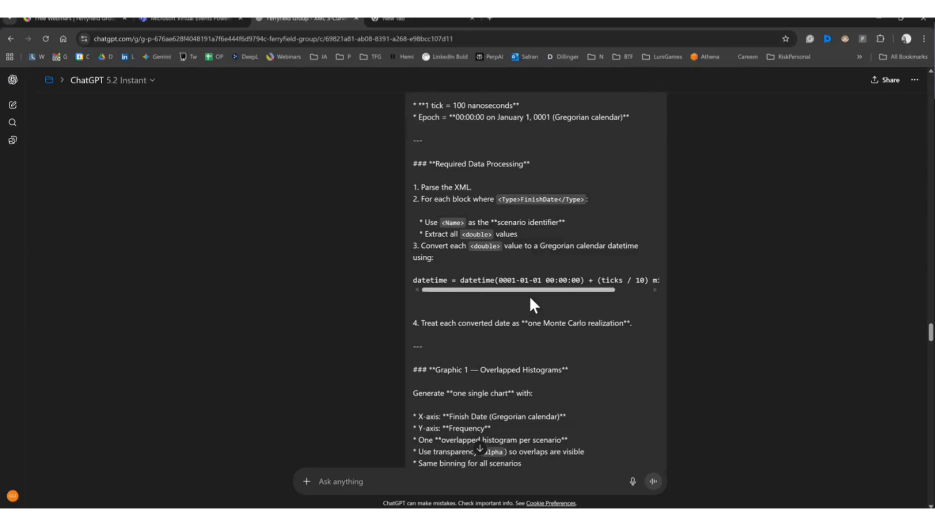
pyautogui.scroll(-5, 531, 300)
pyautogui.scroll(-15, 532, 302)
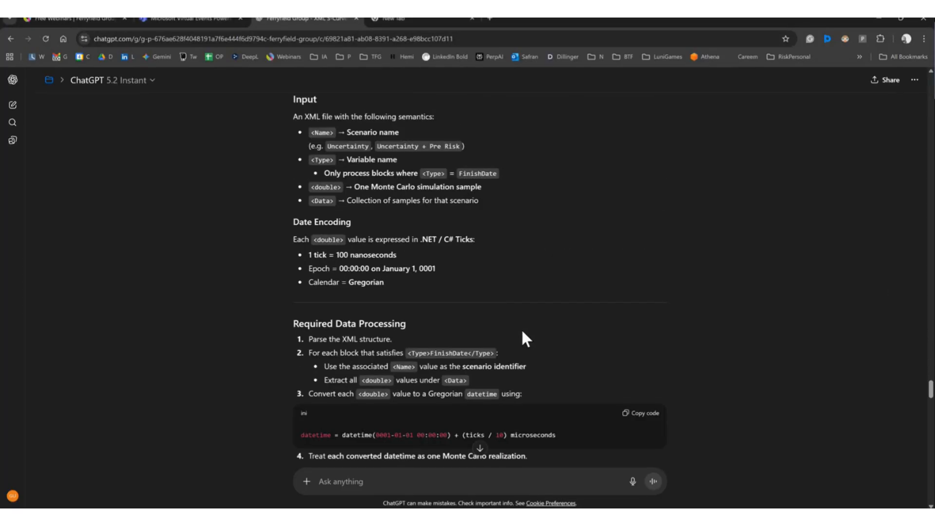
pyautogui.scroll(-3, 519, 333)
pyautogui.scroll(-7, 493, 356)
pyautogui.scroll(-20, 494, 361)
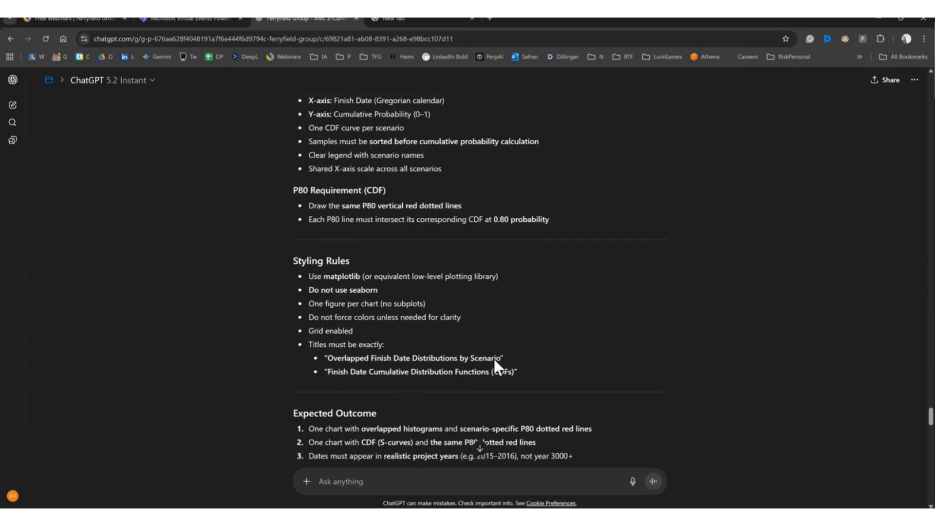
pyautogui.scroll(-1, 497, 370)
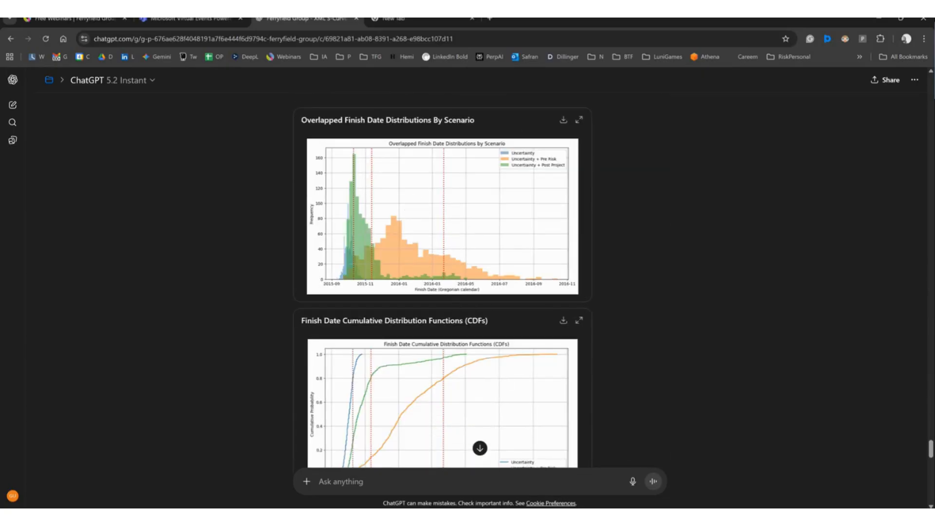
# Switch to the 20260205 Scenarios.pptx presentation in PowerPoint and show the Analyze the Report slide in Reading View
pyautogui.hotkey('alt', 'Tab')
pyautogui.scroll(-10, 88, 402)
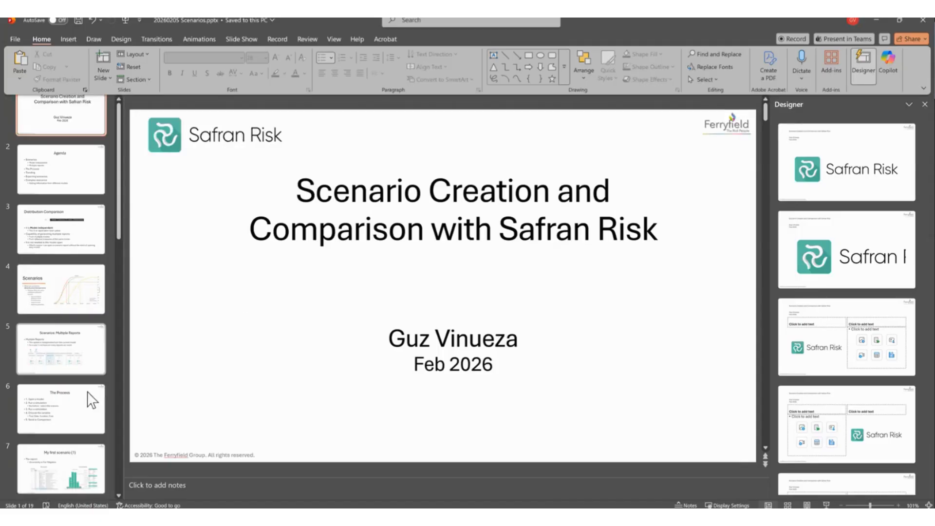
pyautogui.scroll(-3, 85, 402)
pyautogui.click(77, 358)
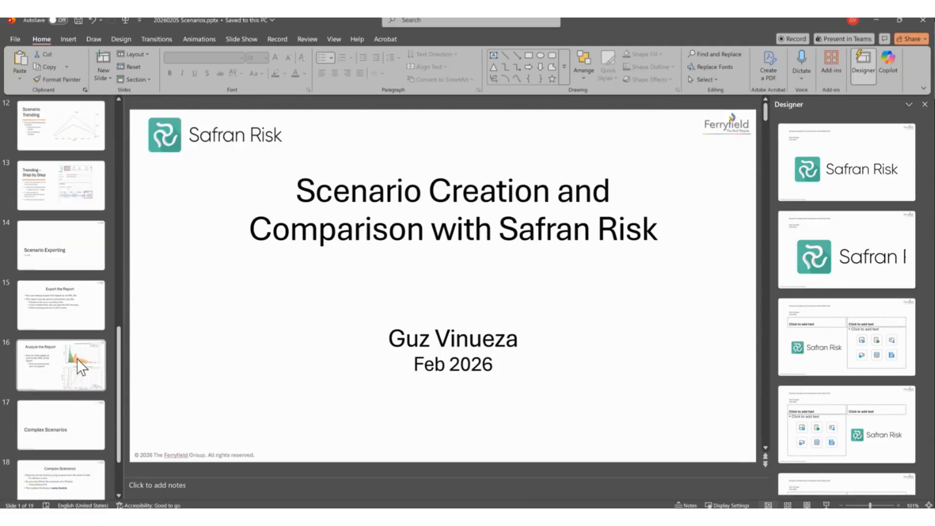
pyautogui.click(807, 505)
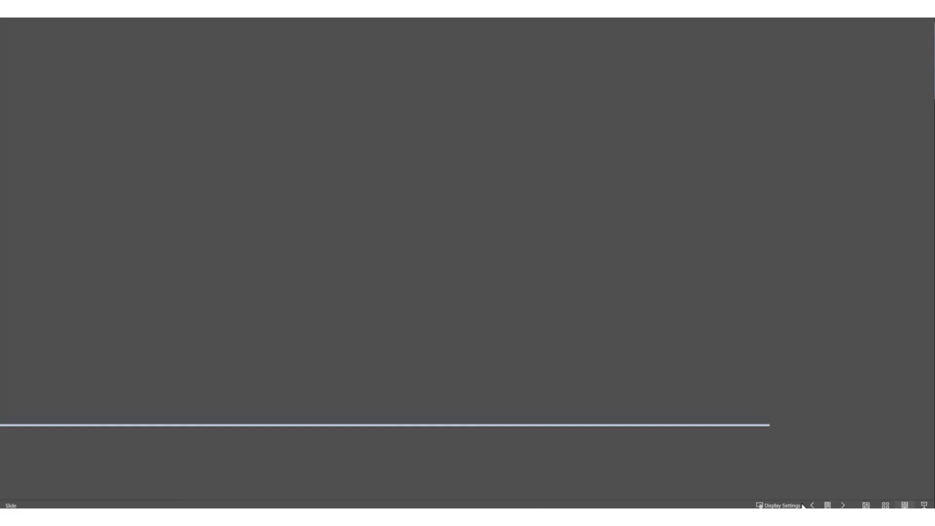
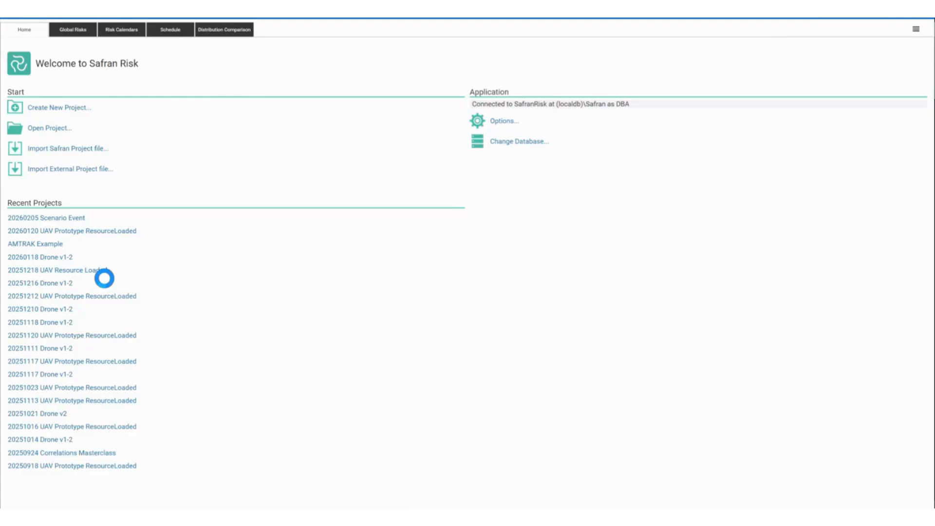
# Open the 20251218 UAV Resource Loaded project and include only the risks from Outsource through U3 - High Uncertainty in its analysis
pyautogui.click(101, 270)
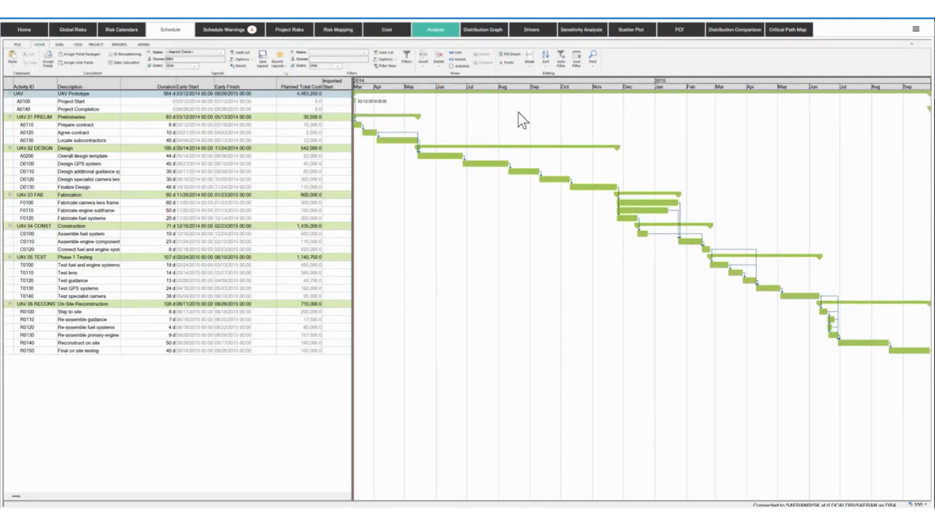
pyautogui.click(435, 30)
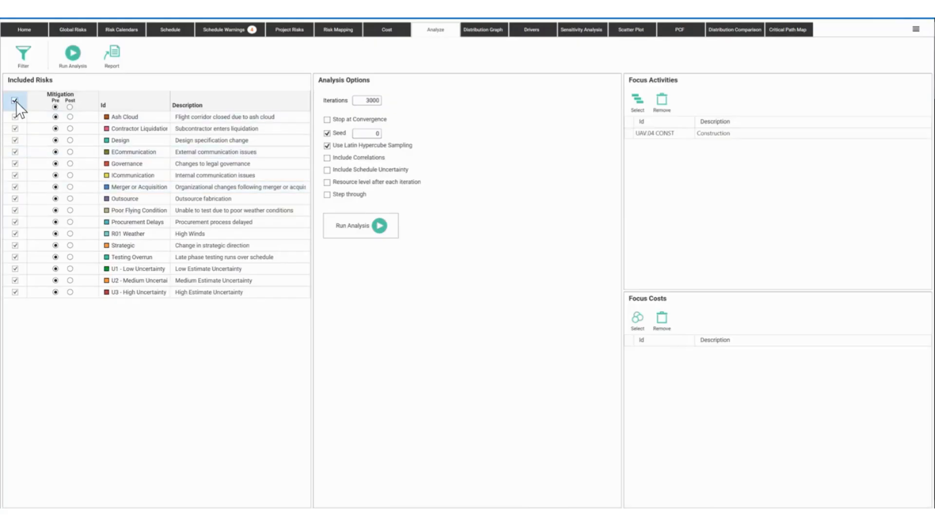
pyautogui.click(15, 101)
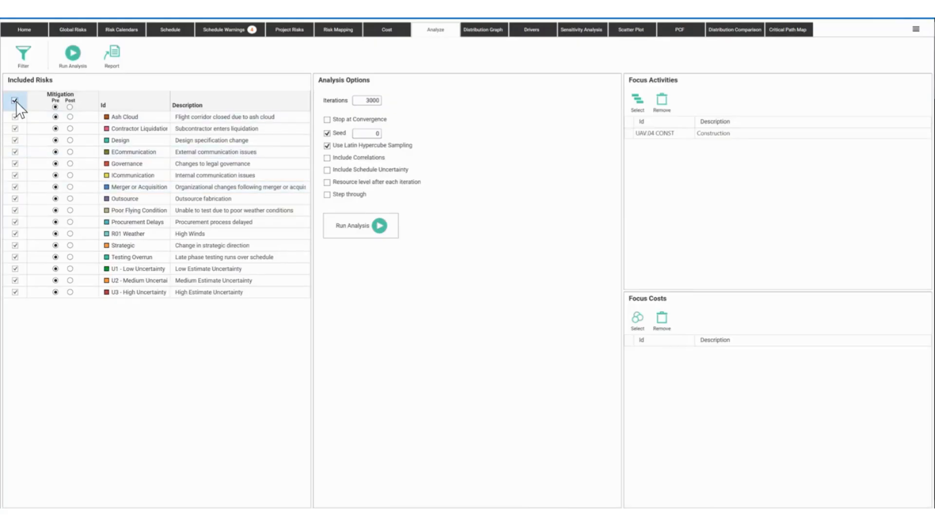
pyautogui.click(15, 292)
pyautogui.click(14, 280)
pyautogui.click(15, 268)
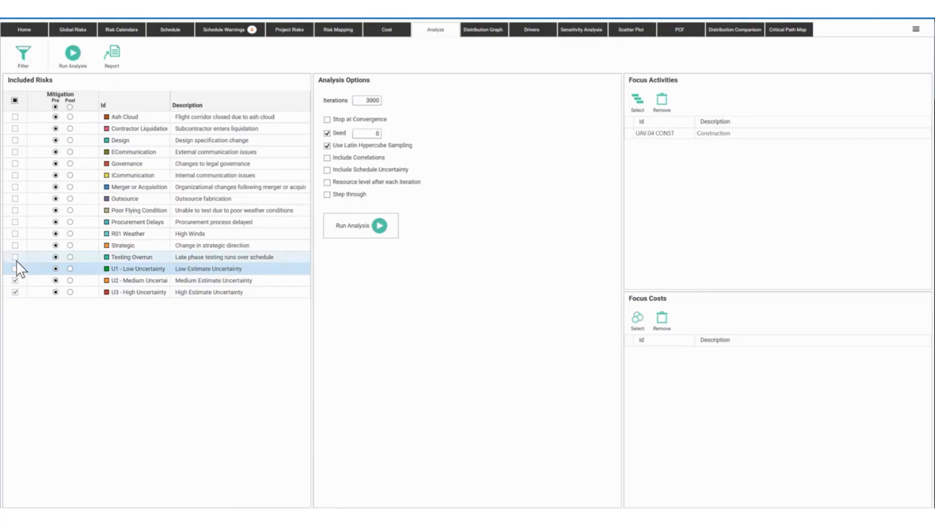
pyautogui.click(16, 257)
pyautogui.click(15, 245)
pyautogui.click(15, 233)
pyautogui.click(15, 222)
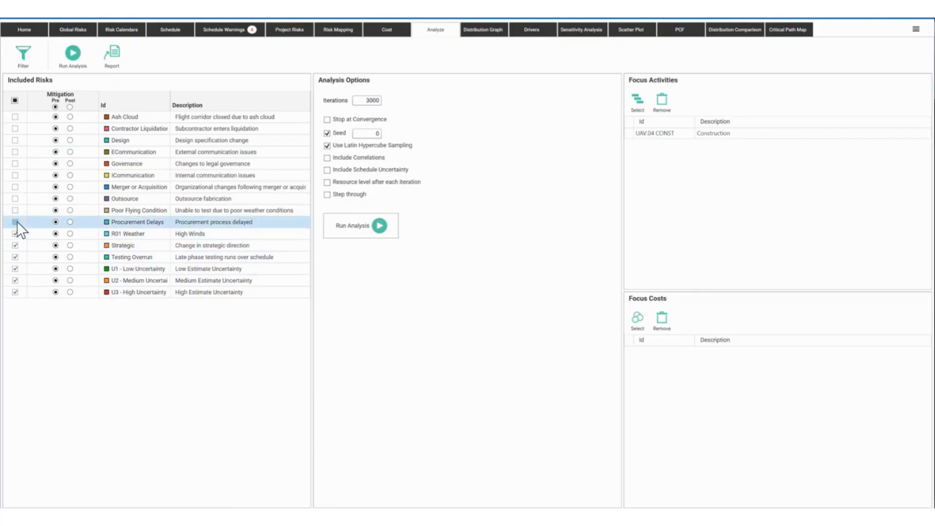
pyautogui.click(16, 210)
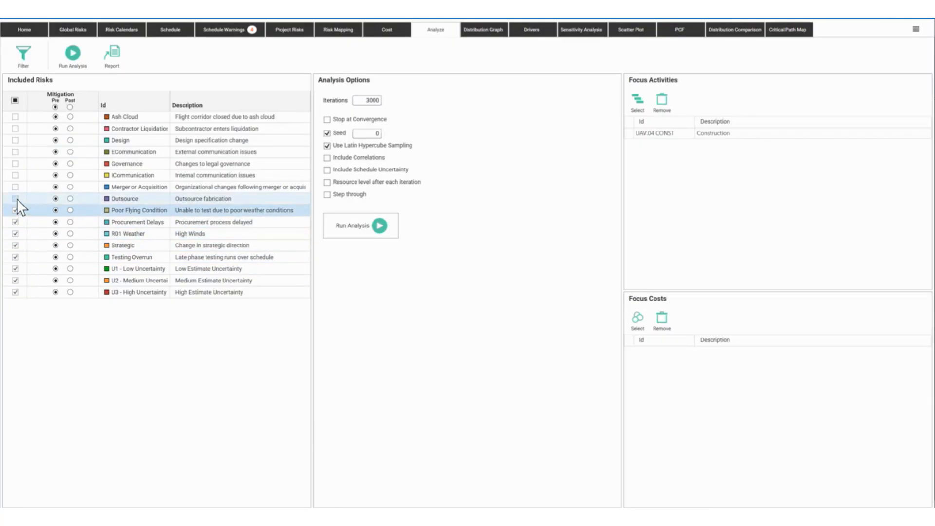
pyautogui.click(15, 199)
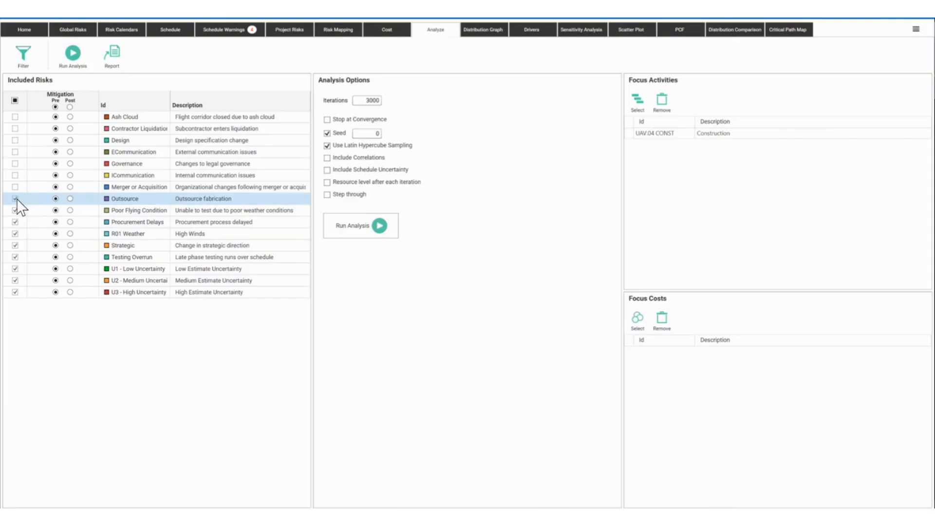
# Set the analysis to 1000 iterations and run it
pyautogui.click(366, 101)
pyautogui.write('2')
pyautogui.doubleClick(366, 100)
pyautogui.write('1000')
pyautogui.click(365, 233)
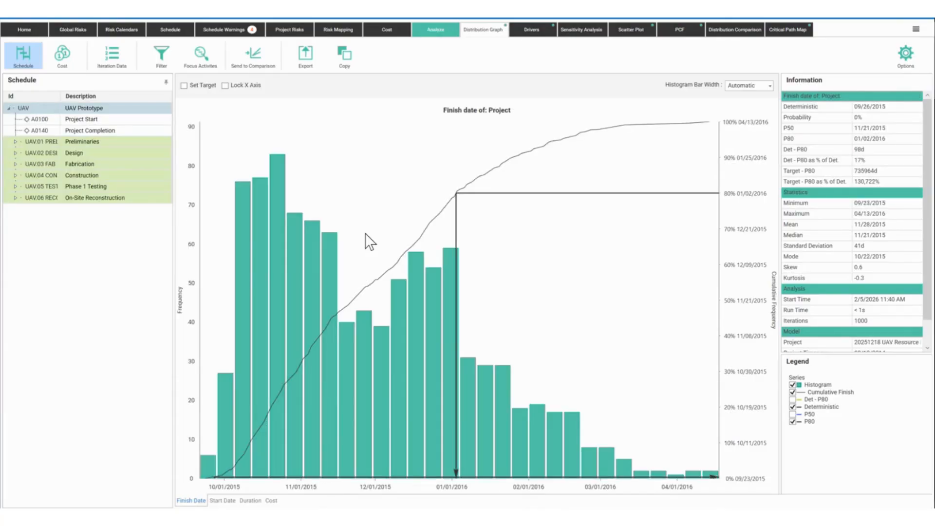
# Send the project's finish date distribution to the Webinar Report comparison and title it Historical Model ACME
pyautogui.click(753, 35)
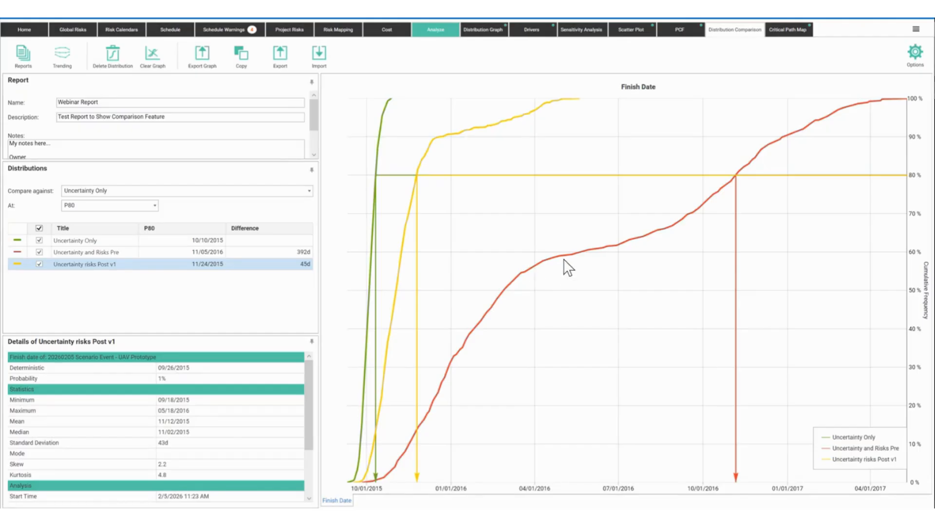
pyautogui.click(472, 29)
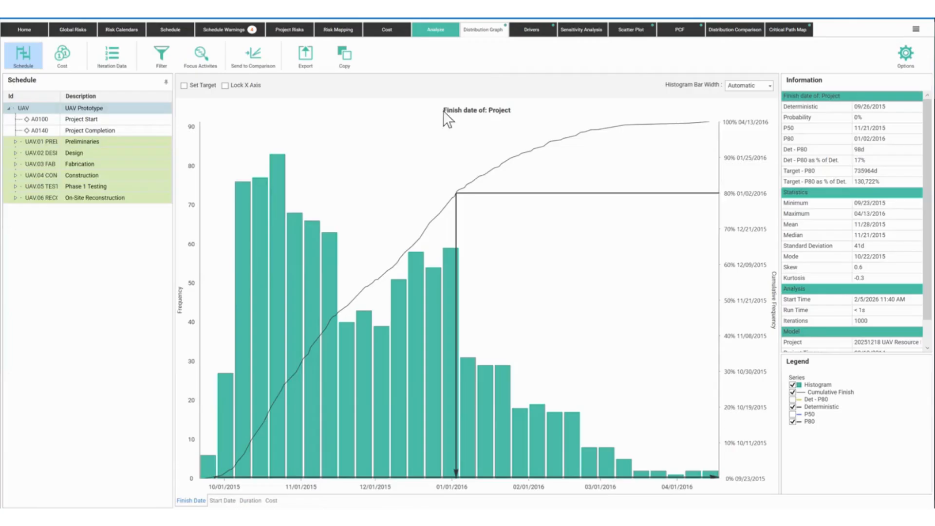
pyautogui.click(256, 60)
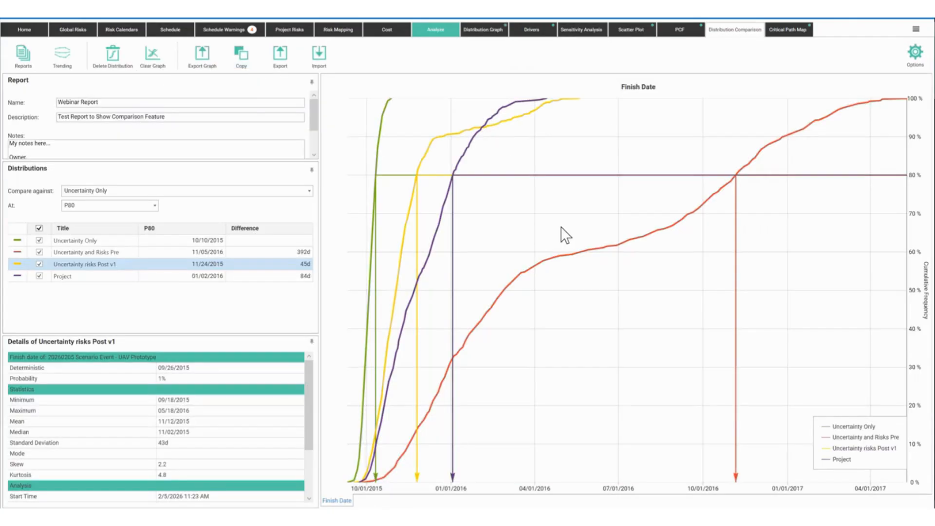
pyautogui.click(78, 275)
pyautogui.click(80, 276)
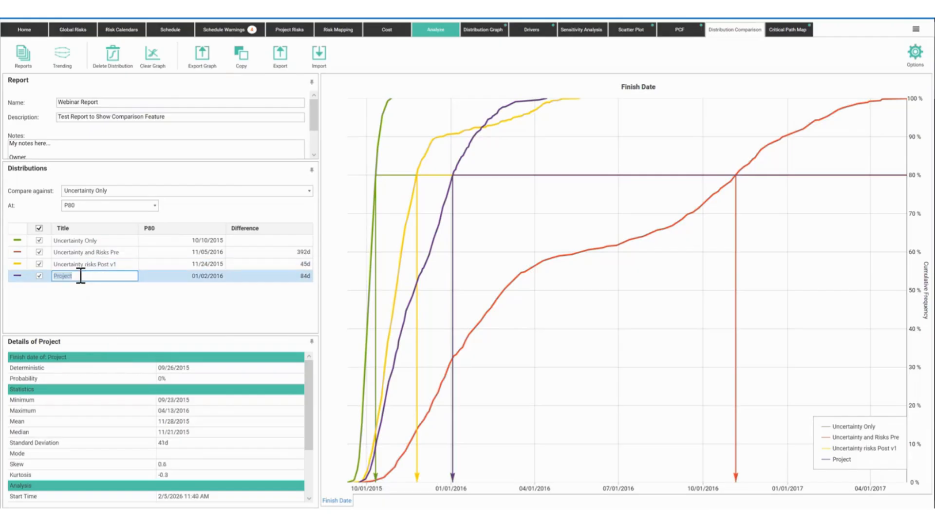
pyautogui.write('Historical Model ACME')
pyautogui.press('Return')
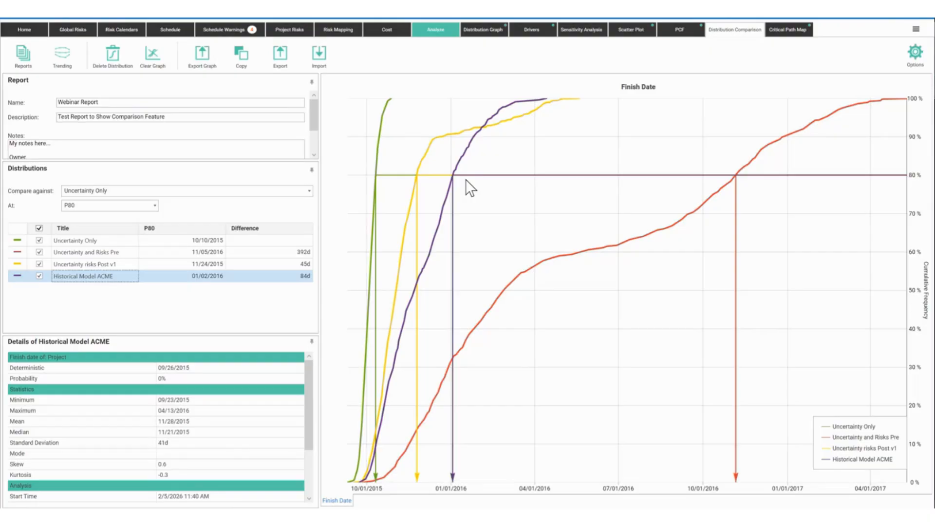
# Annotate the comparison curves with pointer lines and the labels Model A and Model B, and clear the annotations
pyautogui.moveTo(562, 258); pyautogui.dragTo(592, 315)
pyautogui.moveTo(401, 271)
pyautogui.mouseDown()
pyautogui.moveTo(501, 319)
pyautogui.moveTo(582, 314)
pyautogui.mouseUp()
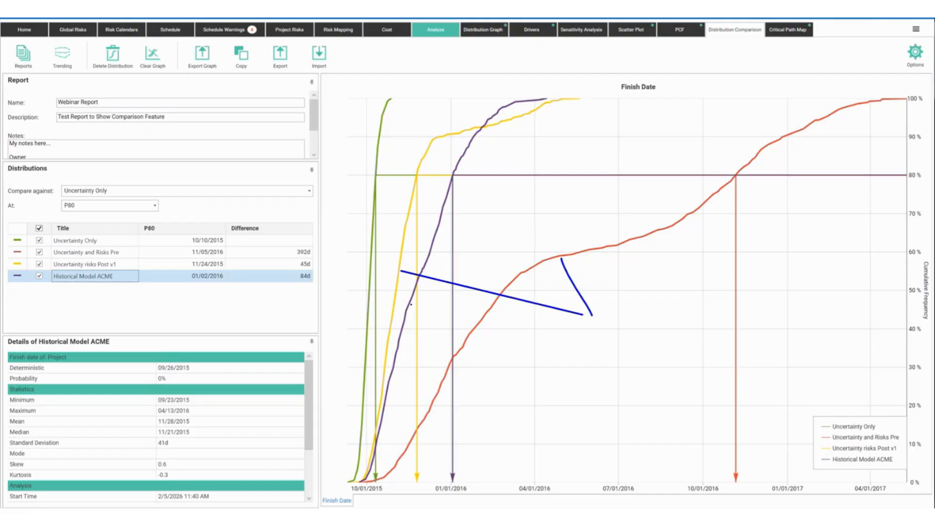
pyautogui.moveTo(373, 311); pyautogui.dragTo(590, 311)
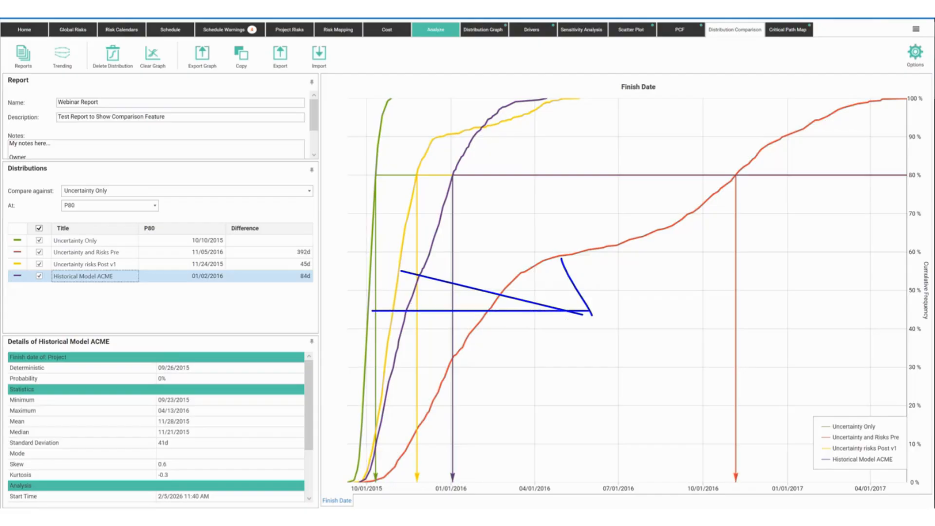
pyautogui.write('Model A')
pyautogui.moveTo(450, 222); pyautogui.dragTo(493, 206)
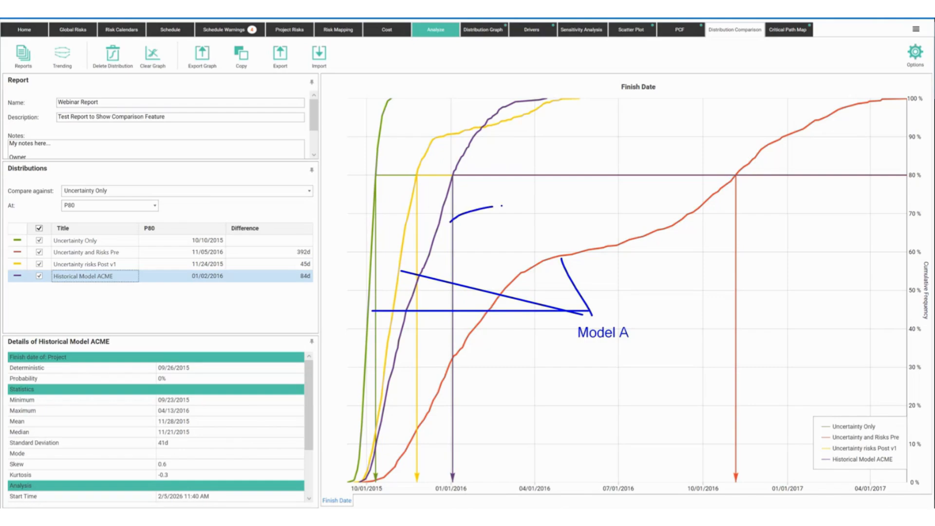
pyautogui.write('Model B')
pyautogui.press('Escape')
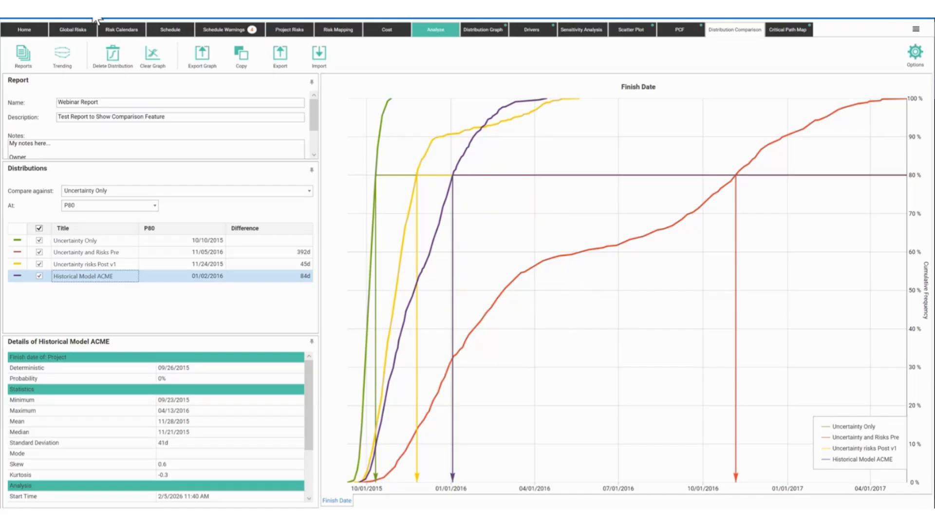
# View the Webinar Report's trending chart and the list of saved reports, and return to the project's Home page
pyautogui.click(66, 56)
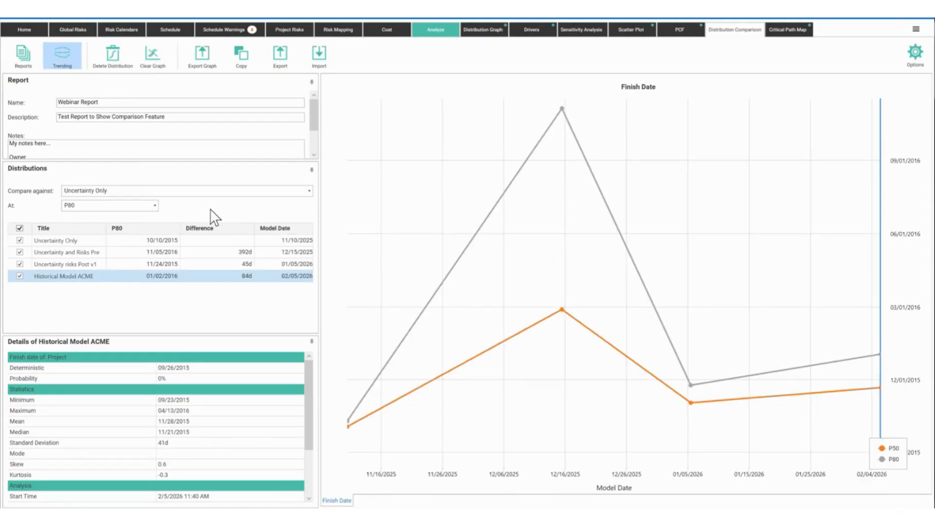
pyautogui.click(22, 57)
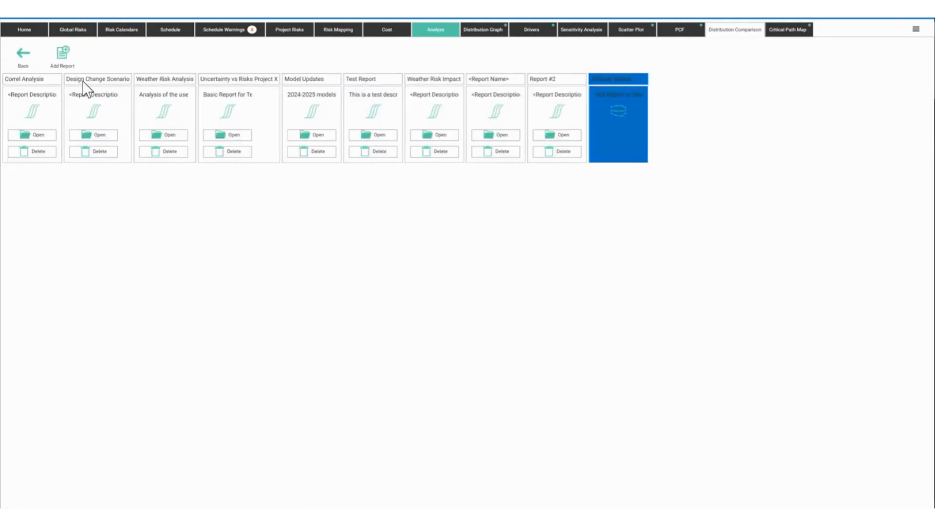
pyautogui.click(26, 59)
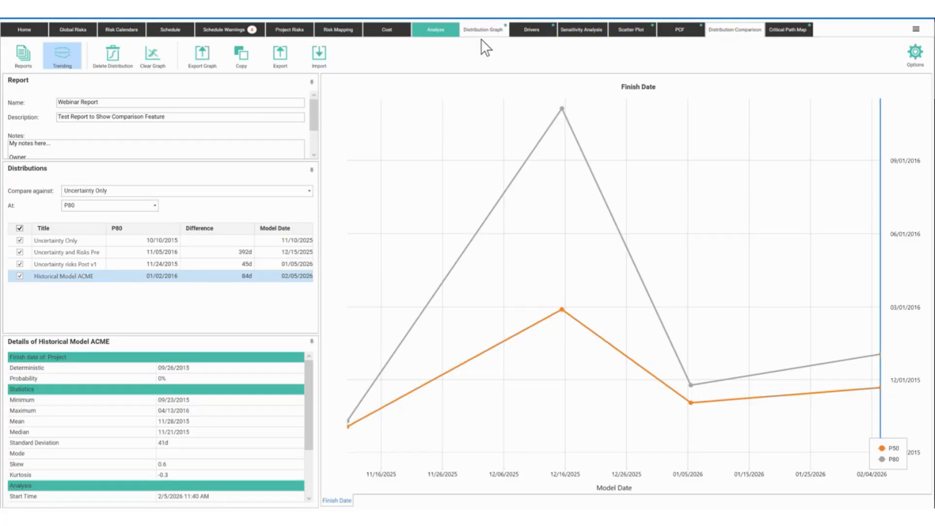
pyautogui.click(30, 30)
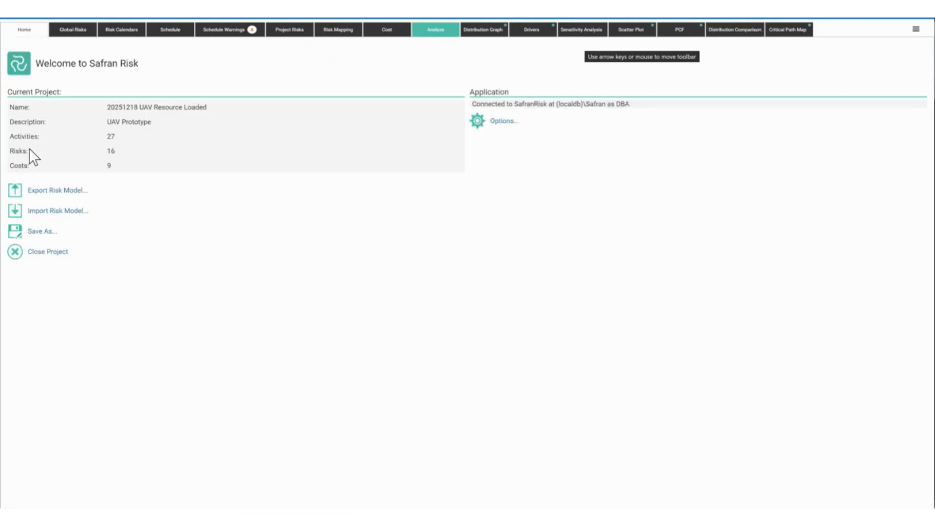
# Close the current project, switch to the PowerPoint slide show, advance it to the Questions slide and end the show
pyautogui.click(46, 251)
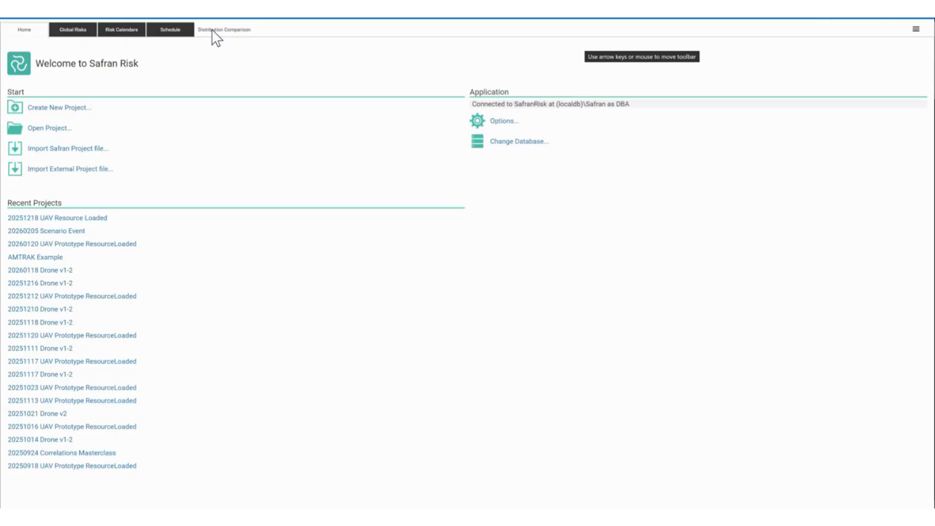
pyautogui.click(672, 516)
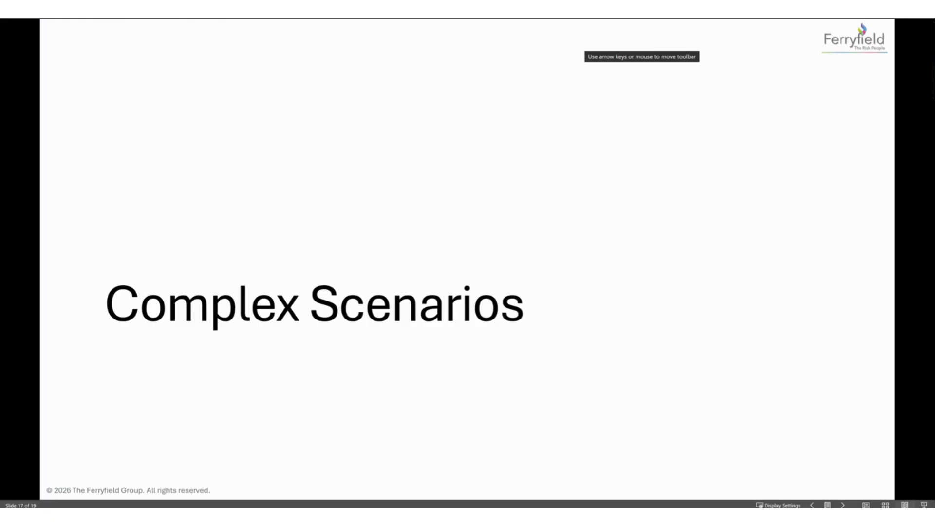
pyautogui.click(242, 317)
pyautogui.click(242, 316)
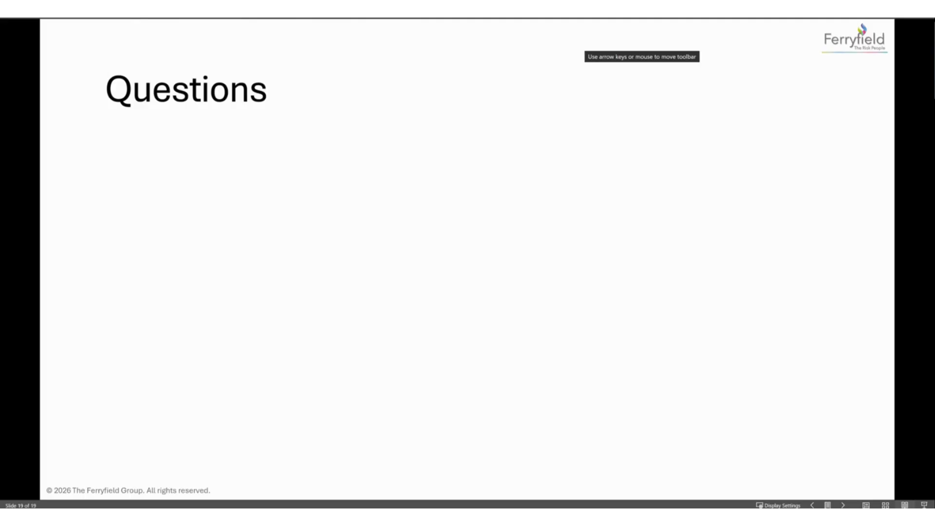
pyautogui.press('Escape')
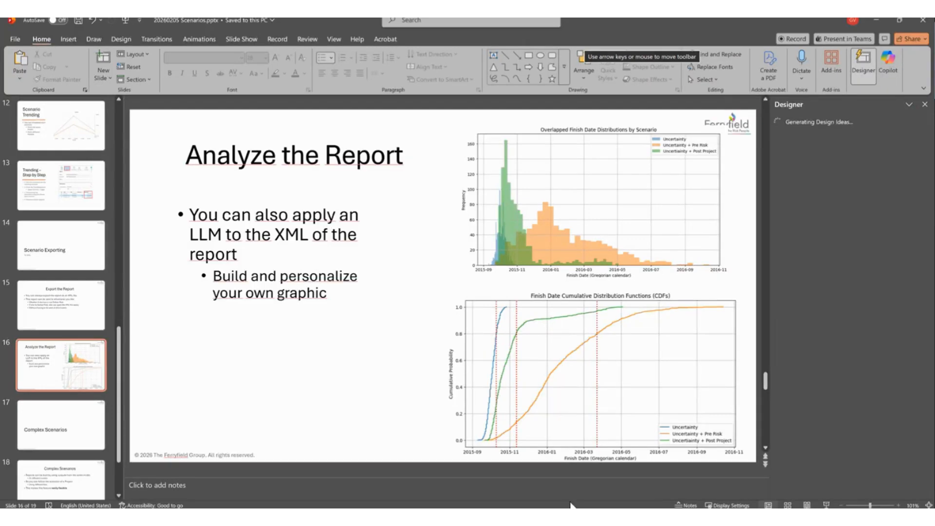
# Switch back to Safran Risk, reopen the recent project 20251218 UAV Resource Loaded and run its analysis
pyautogui.hotkey('alt', 'Tab')
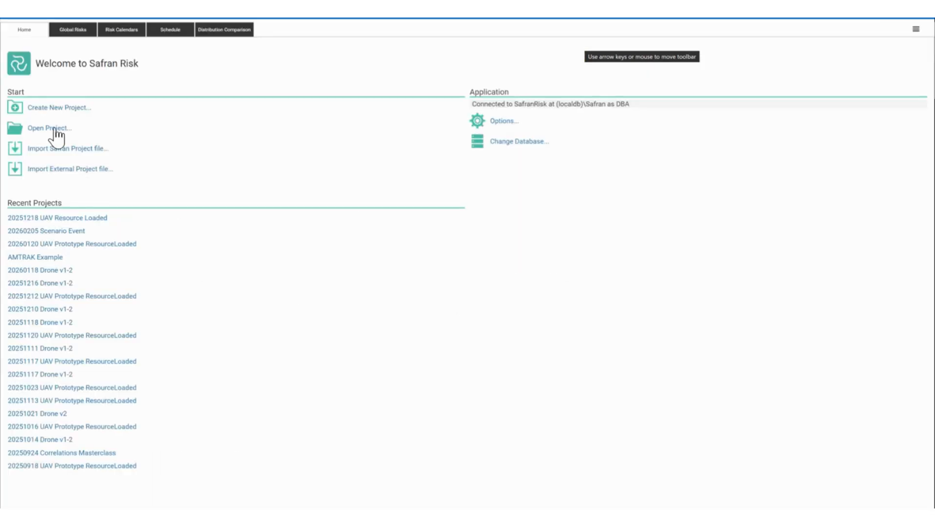
pyautogui.click(54, 230)
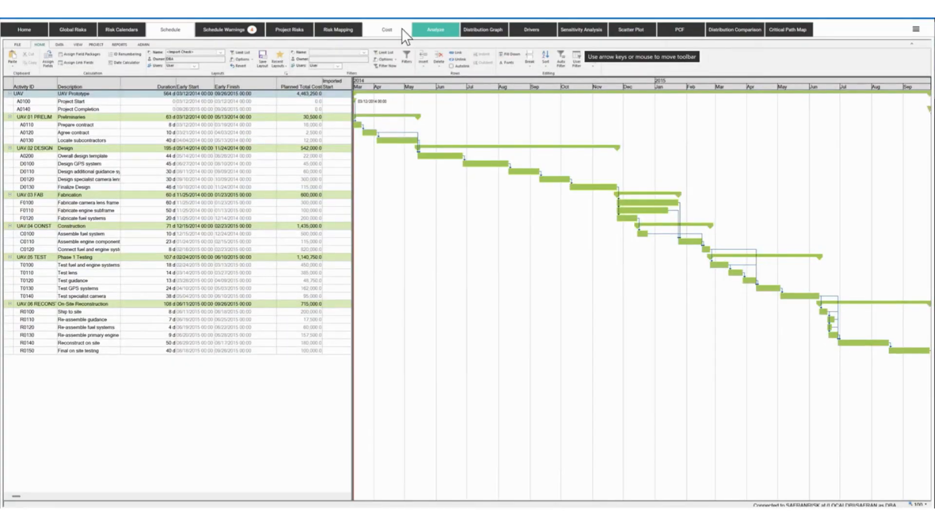
pyautogui.click(426, 32)
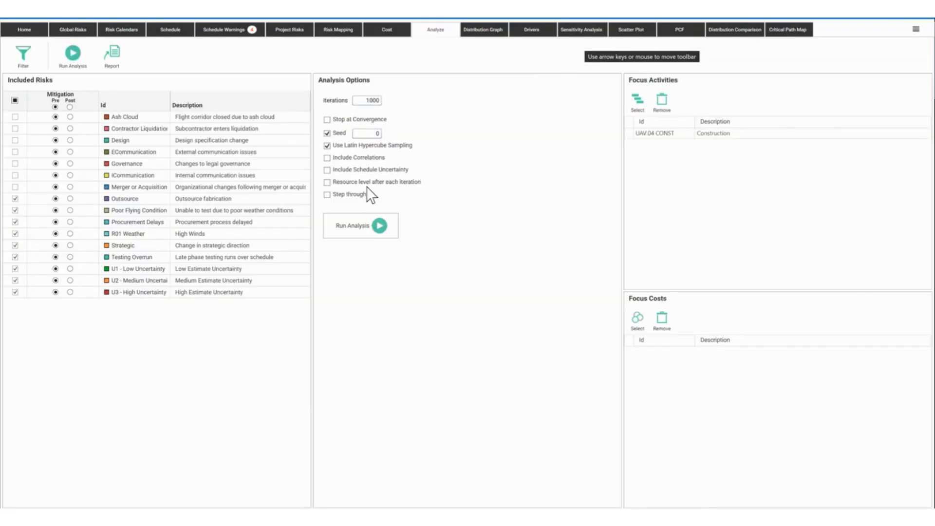
pyautogui.click(352, 225)
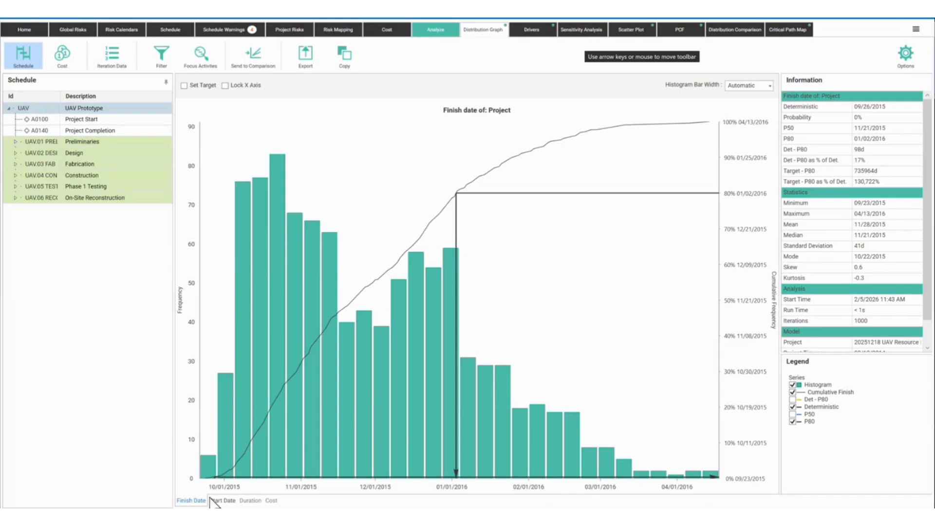
# Send the project's cost distribution to the Webinar Report comparison
pyautogui.click(271, 500)
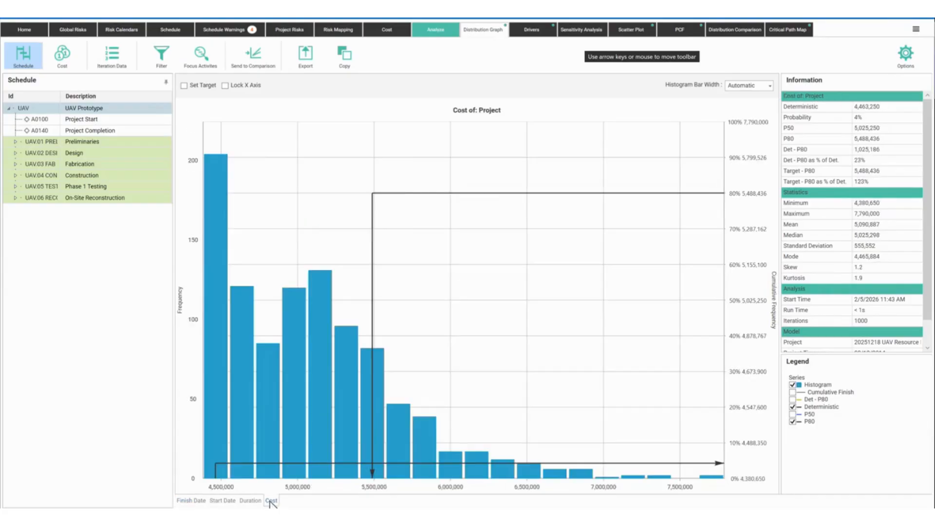
pyautogui.click(258, 62)
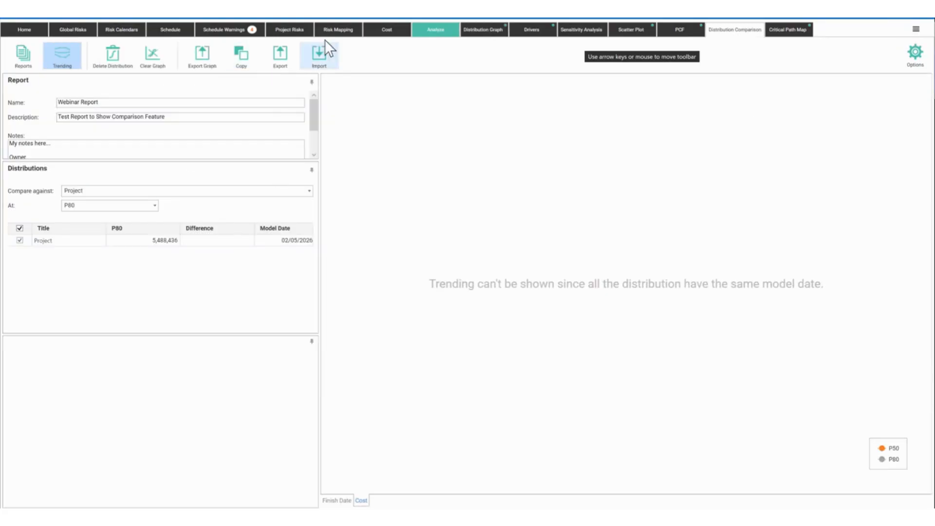
# Rerun the analysis and show the Webinar Report's cost comparison as a cumulative curve instead of a trend
pyautogui.click(447, 30)
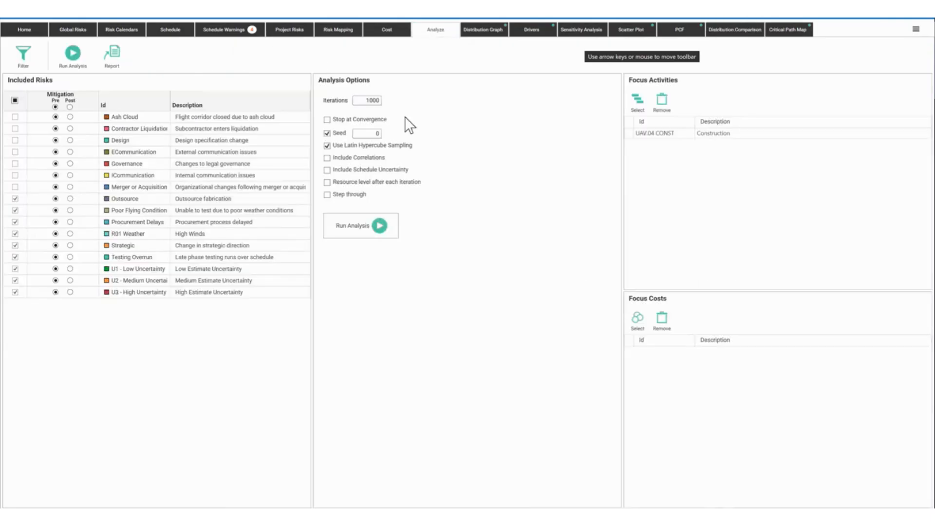
pyautogui.click(363, 225)
pyautogui.click(735, 29)
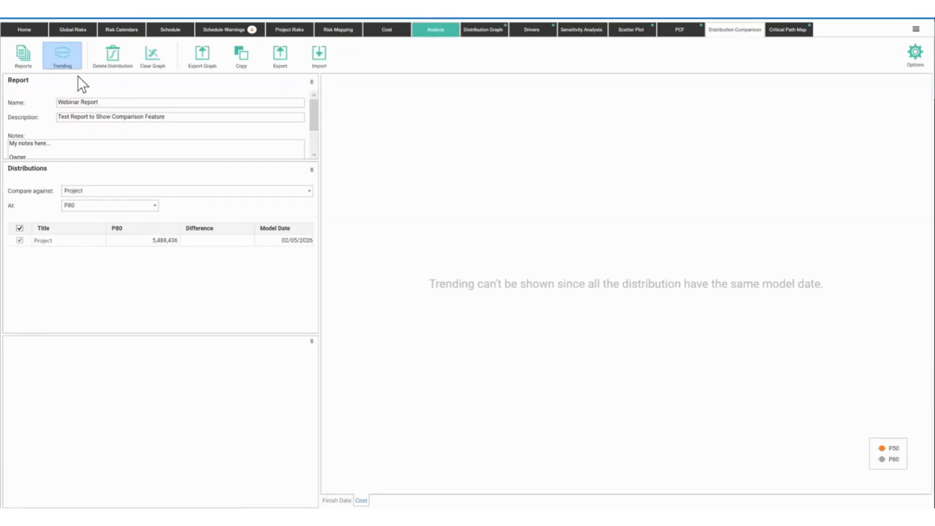
pyautogui.click(72, 63)
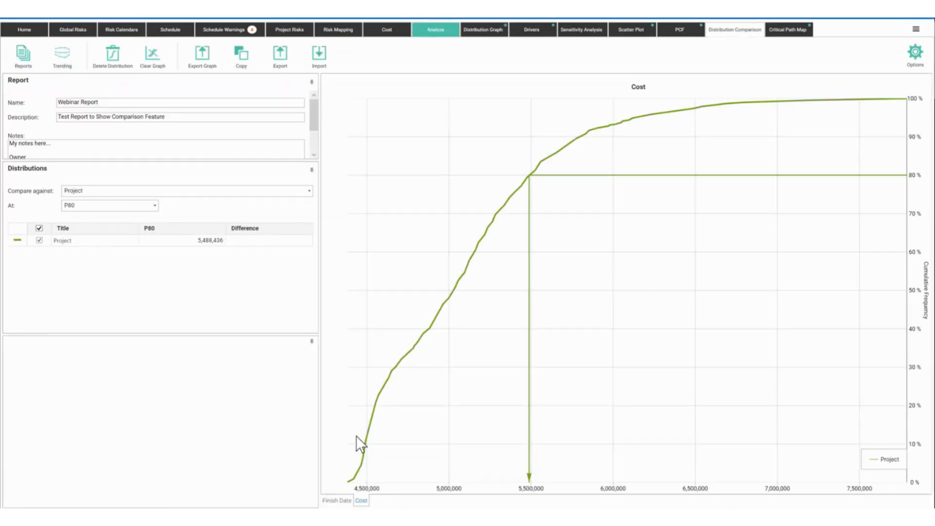
# View the Webinar Report's finish date curves, its cost curve and its cost trending chart
pyautogui.click(336, 500)
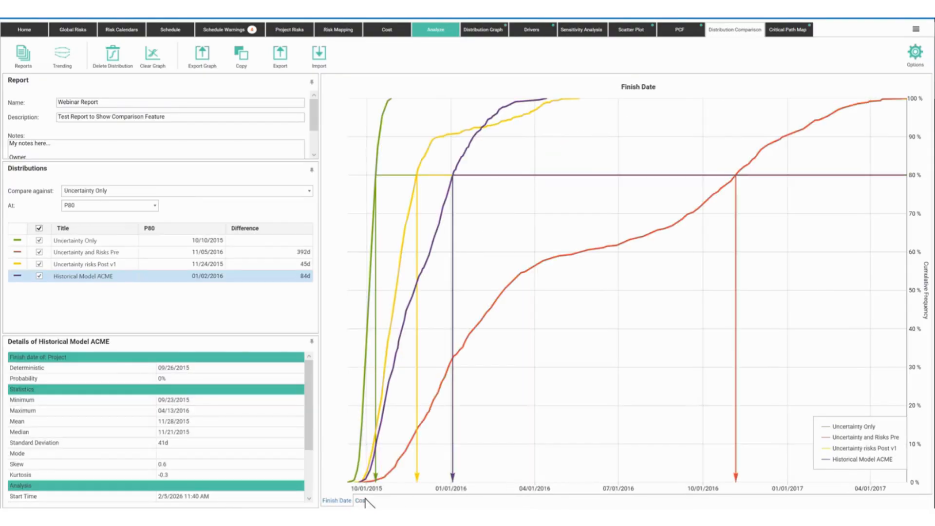
pyautogui.click(361, 501)
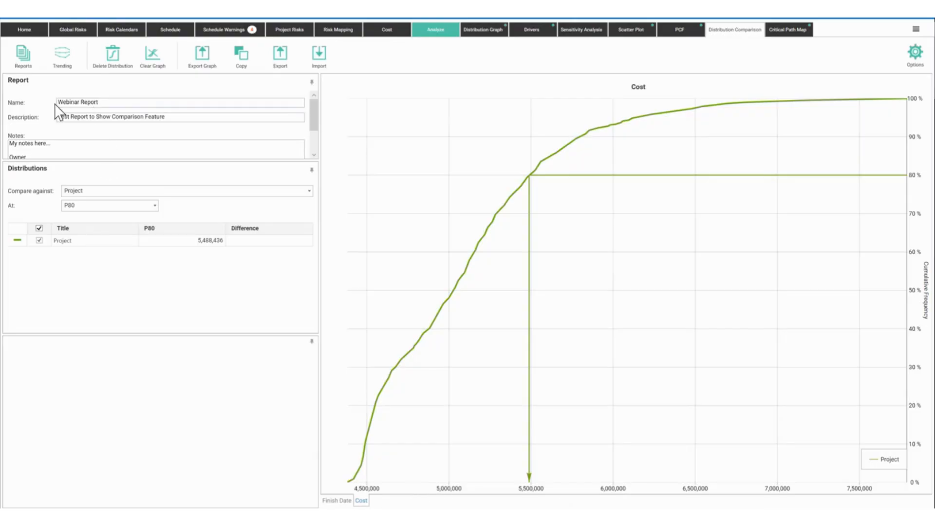
pyautogui.click(62, 59)
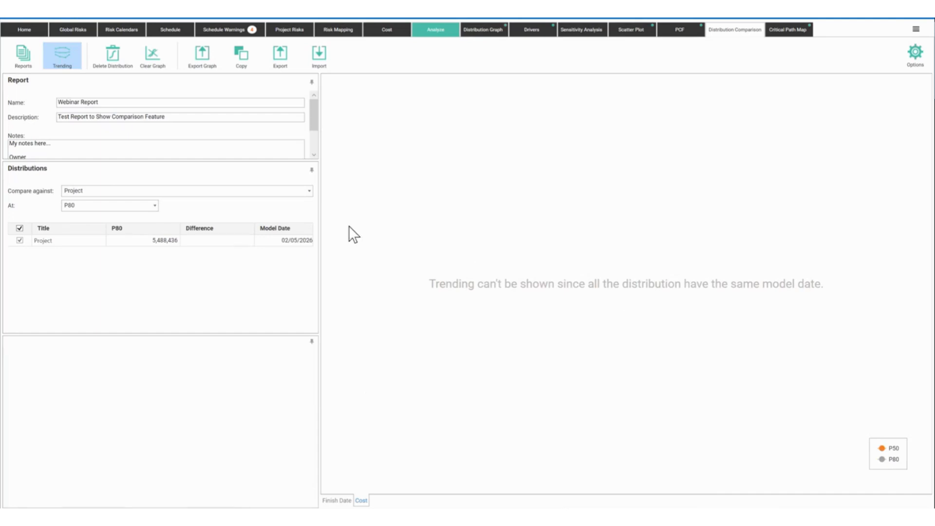
pyautogui.click(68, 60)
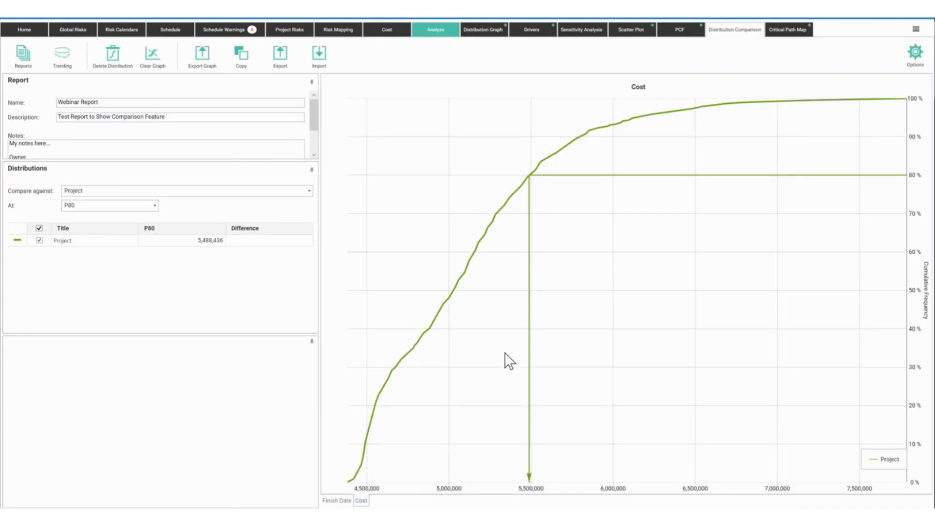
# Exclude the Outsource, Poor Flying Conditions, Procurement Delays, R01 Weather, Strategic and Testing Overrun risks from the analysis
pyautogui.click(423, 30)
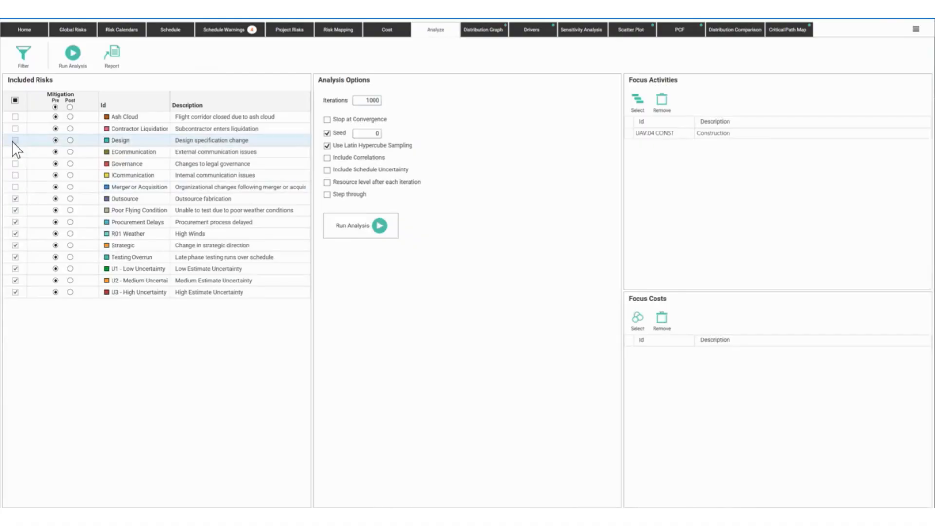
pyautogui.click(15, 198)
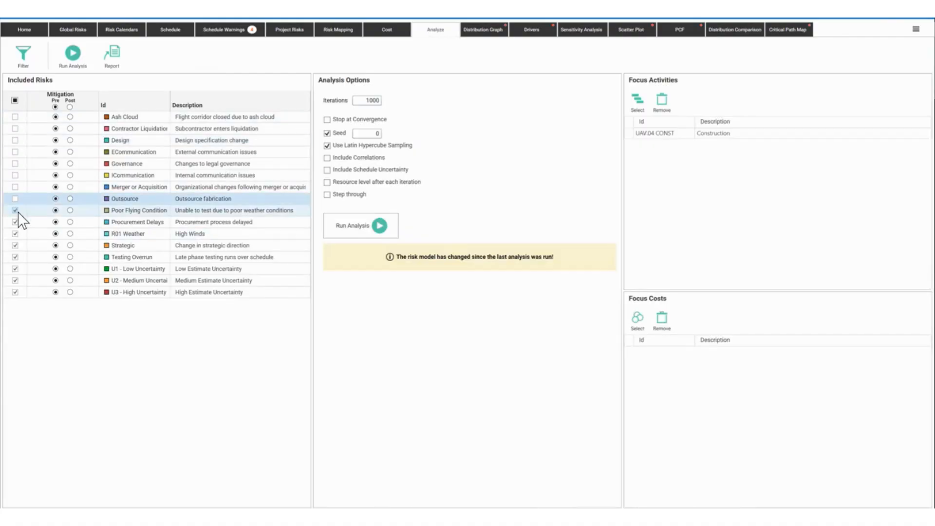
pyautogui.click(15, 209)
pyautogui.click(15, 221)
pyautogui.click(15, 234)
pyautogui.click(15, 245)
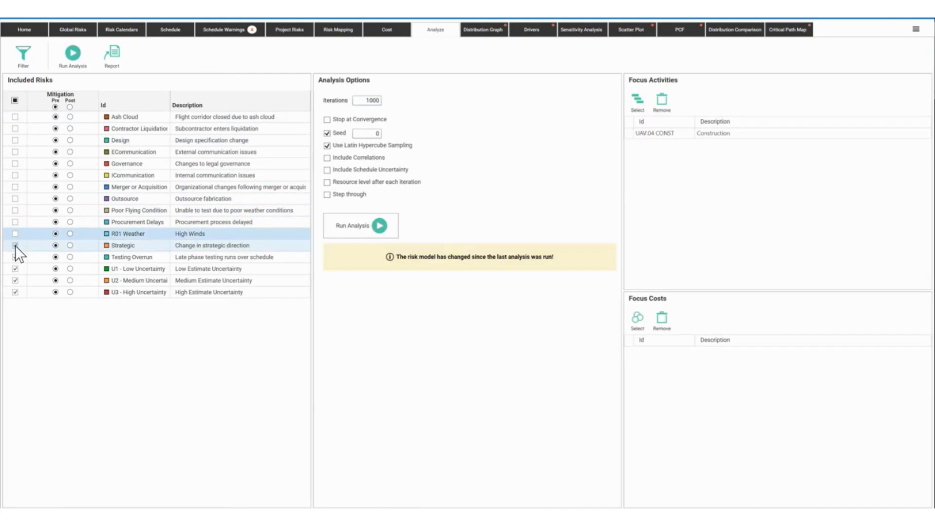
pyautogui.click(15, 256)
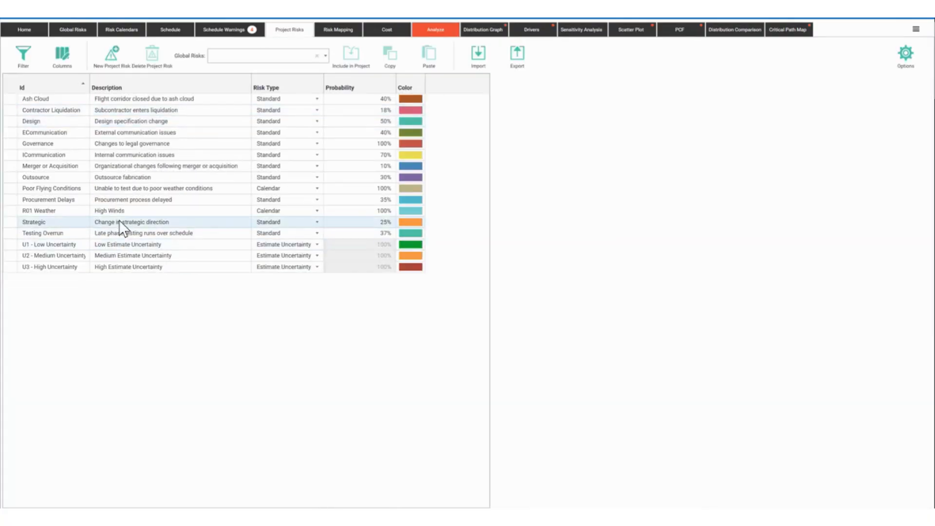
# Outline the three Estimate Uncertainty entries in the project risk list, clear the outline and return to the analysis setup
pyautogui.moveTo(236, 238); pyautogui.dragTo(431, 285)
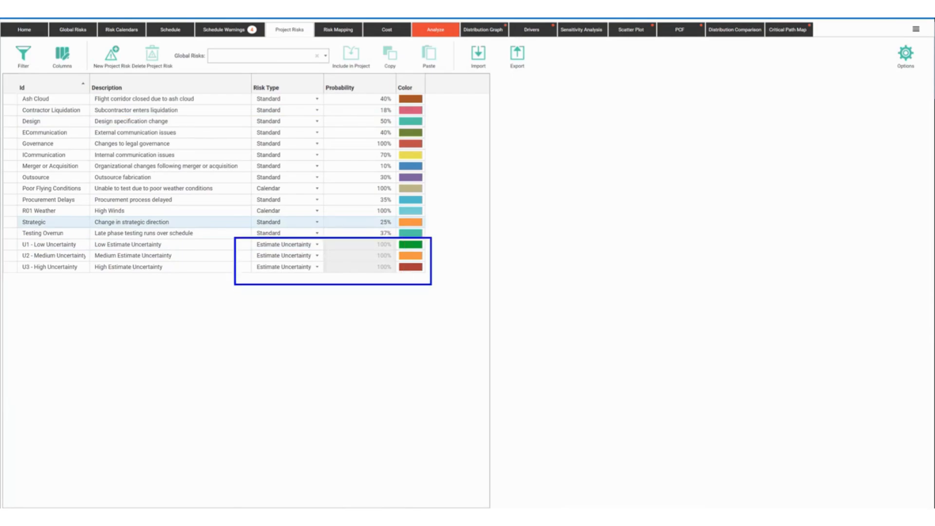
pyautogui.press('Escape')
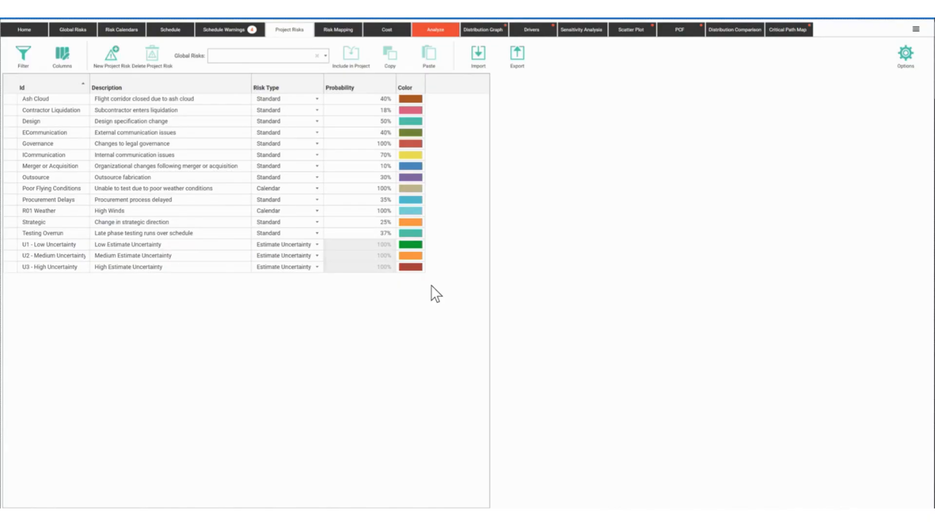
pyautogui.click(421, 29)
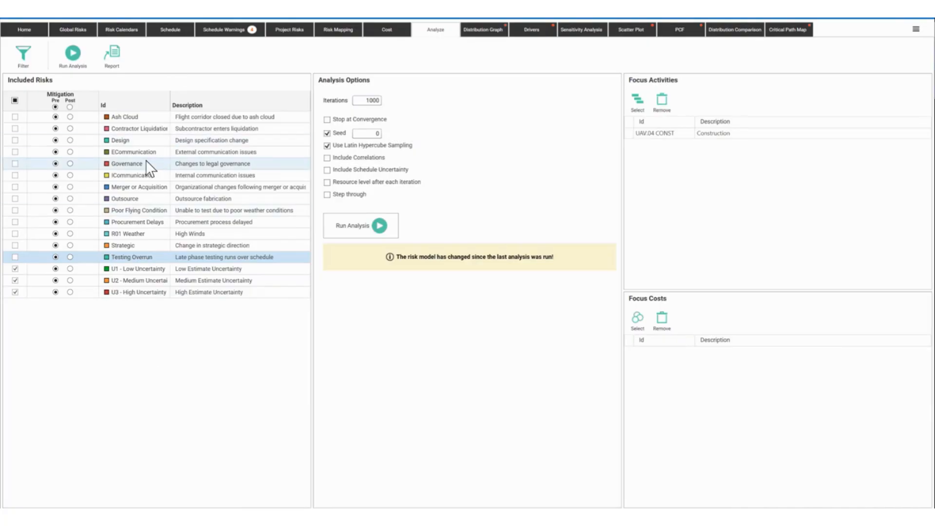
# Enable a post-mitigation Action for the Design risk in the project risks
pyautogui.click(148, 140)
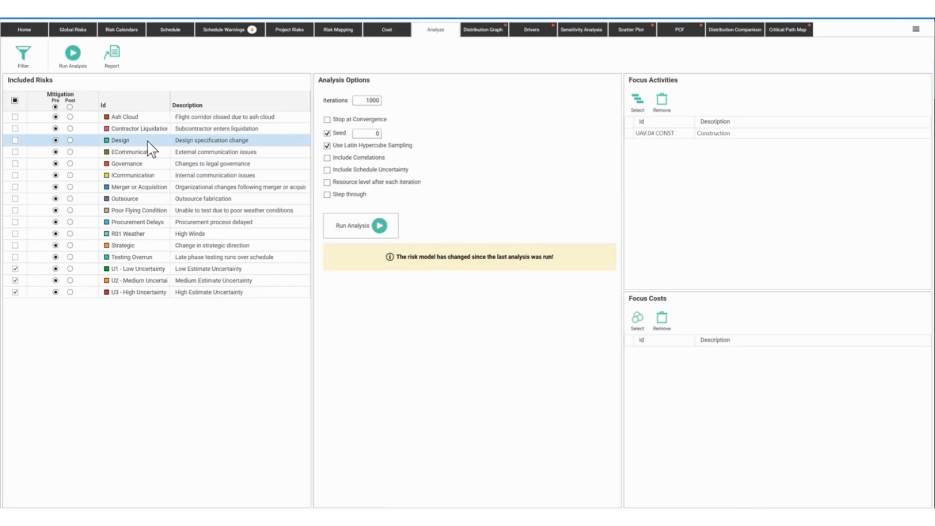
pyautogui.click(288, 32)
pyautogui.click(45, 120)
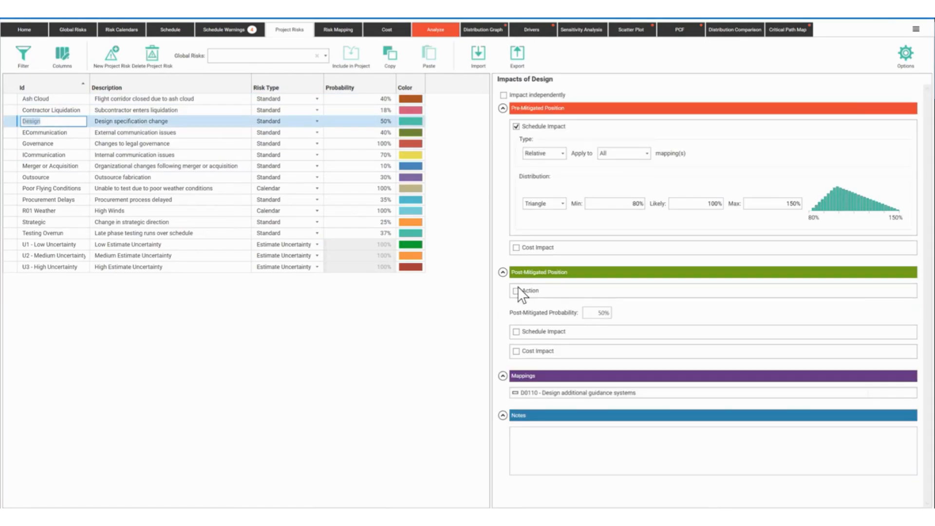
pyautogui.click(517, 291)
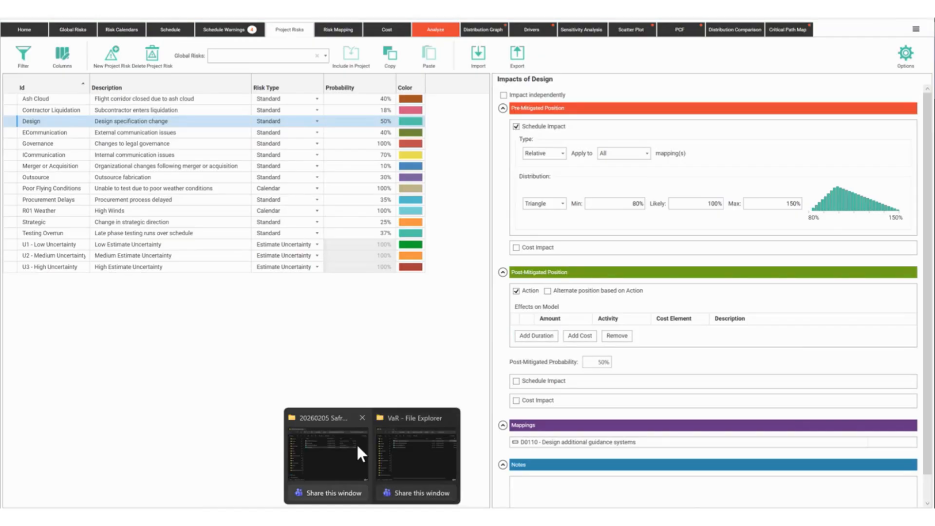
# Read Prompt Scenario XML.txt from the 20260205 SafranRisk Scenarios folder, close it and return to the project risks
pyautogui.click(356, 443)
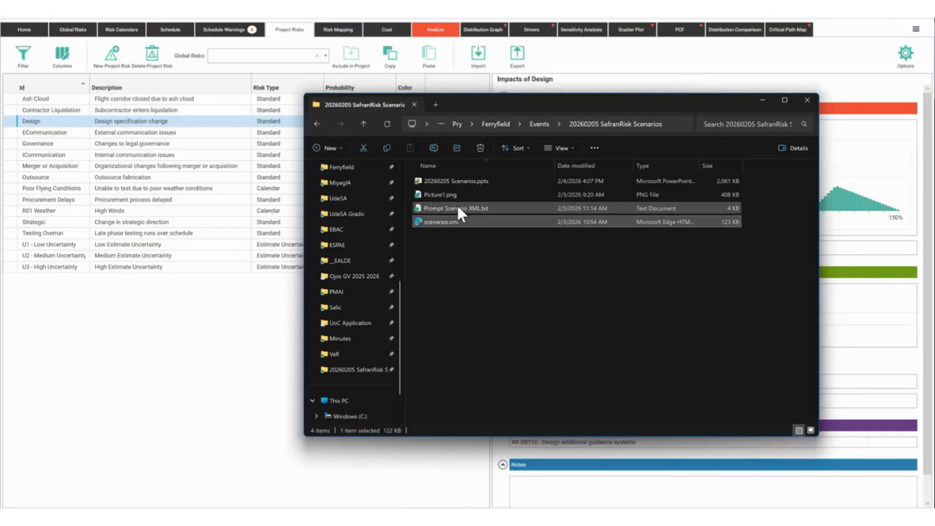
pyautogui.doubleClick(457, 205)
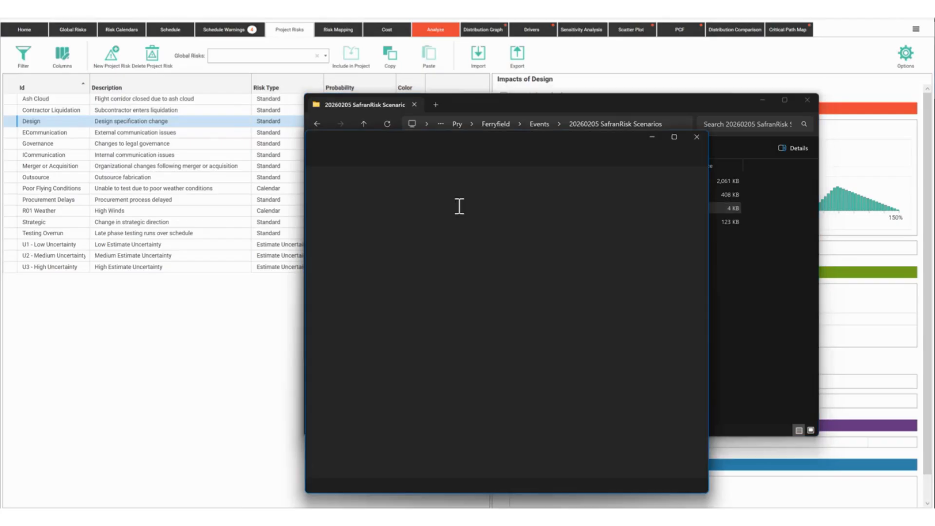
pyautogui.scroll(-6, 472, 268)
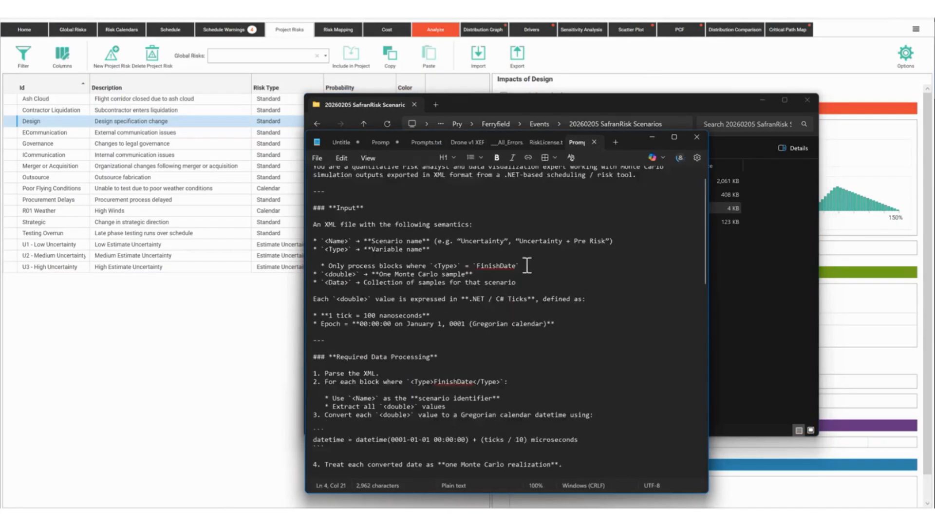
pyautogui.click(697, 136)
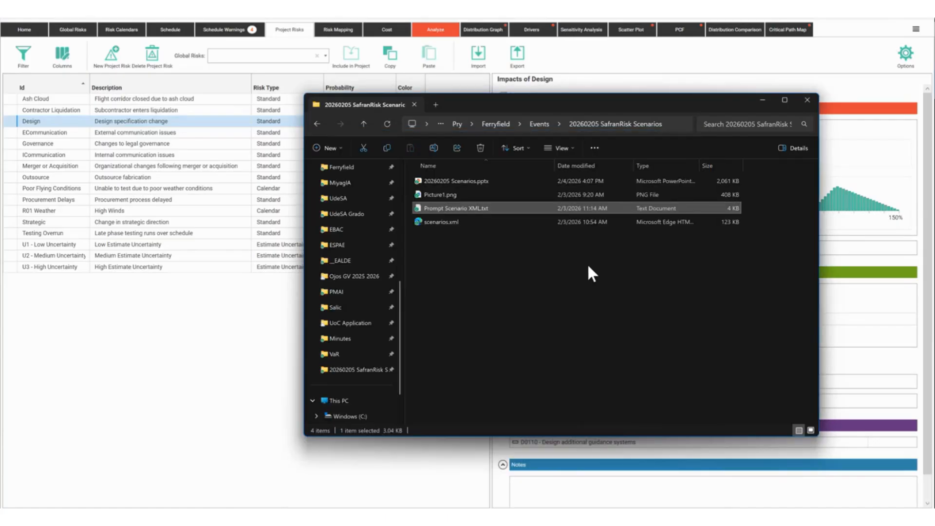
pyautogui.click(225, 326)
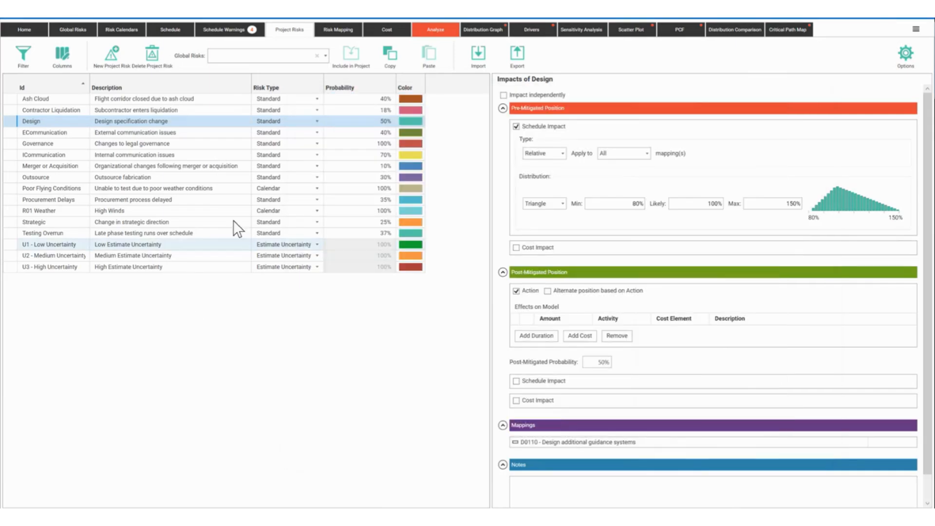
# Inspect the impact distributions of the low, medium and high estimate uncertainty risks
pyautogui.click(222, 243)
pyautogui.click(217, 251)
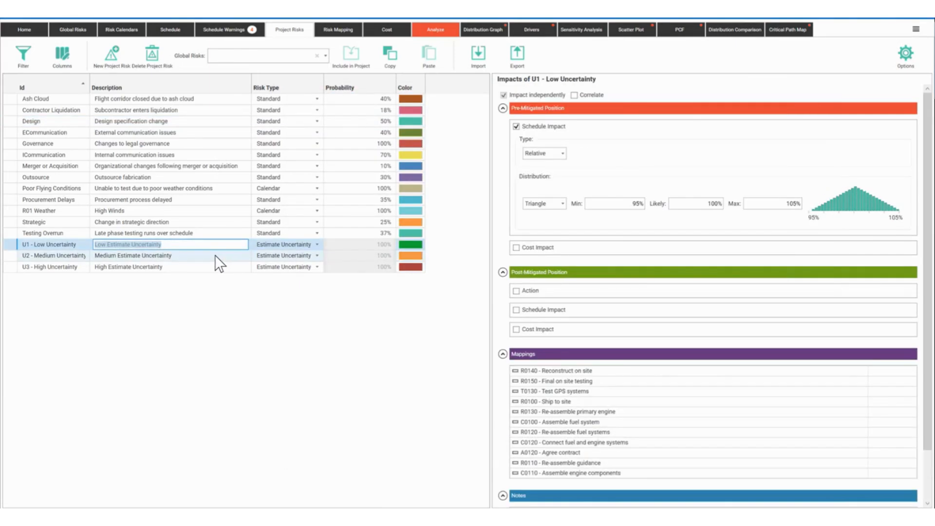
pyautogui.click(209, 264)
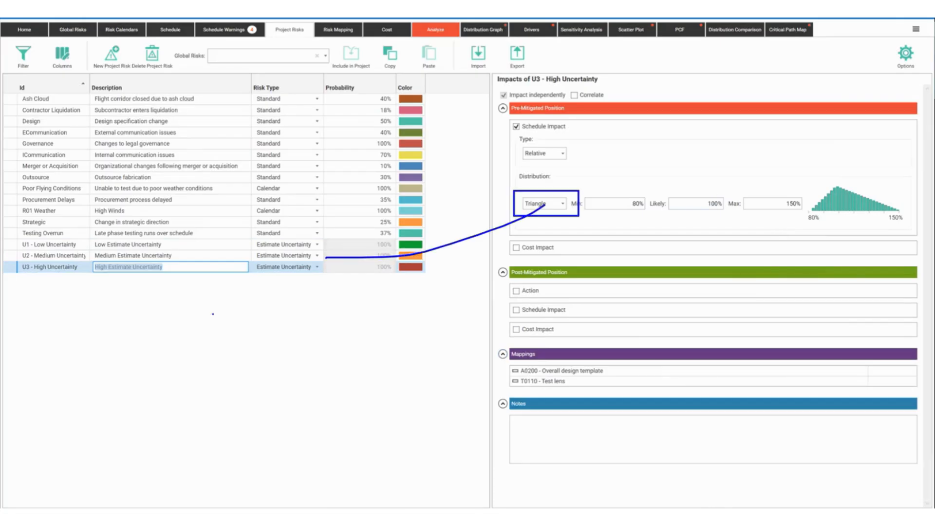
# Add the on-screen annotation "uncertainty = PERT distributions" with "triangular" on a second line below the risk list
pyautogui.write('uncertainty = ')
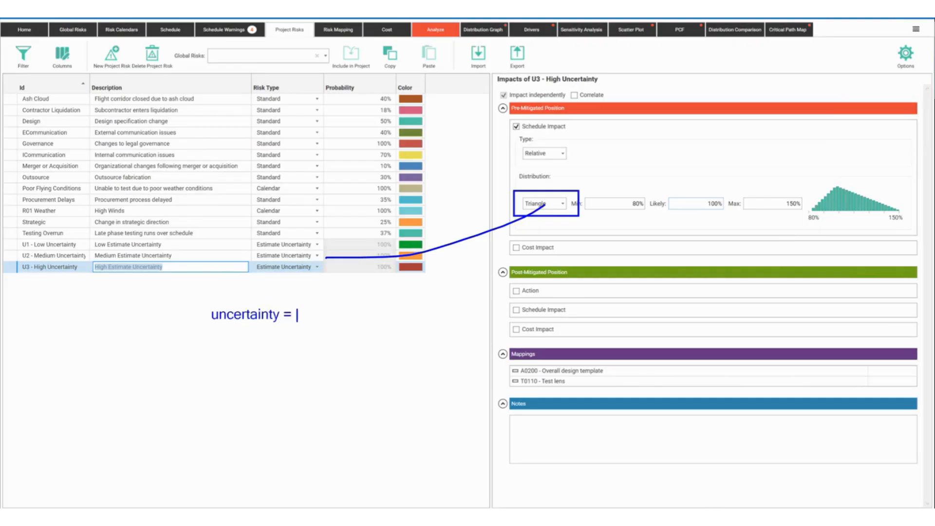
pyautogui.write('PERT distributions')
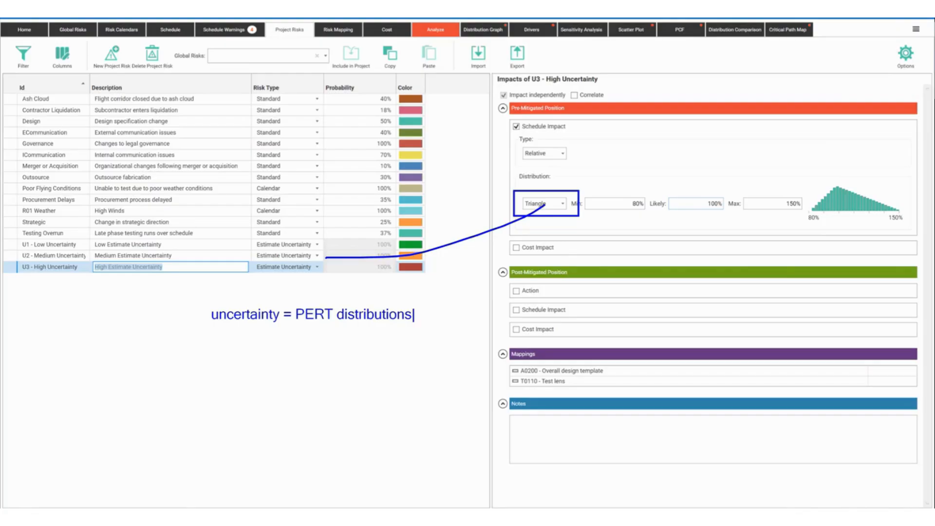
pyautogui.press('Return')
pyautogui.write('triangular')
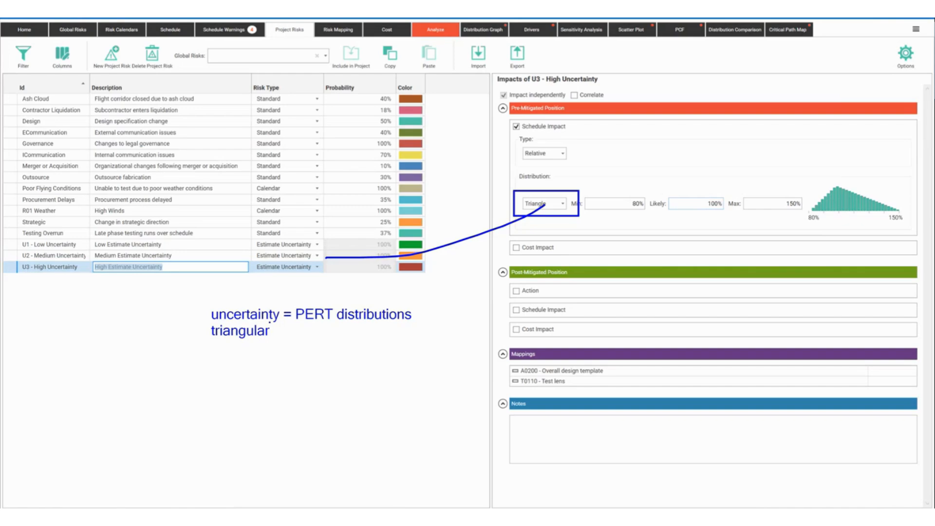
# Sketch a small triangular distribution shape below the annotation text and circle both of its tails
pyautogui.moveTo(300, 362); pyautogui.dragTo(343, 347)
pyautogui.moveTo(351, 356); pyautogui.dragTo(371, 357)
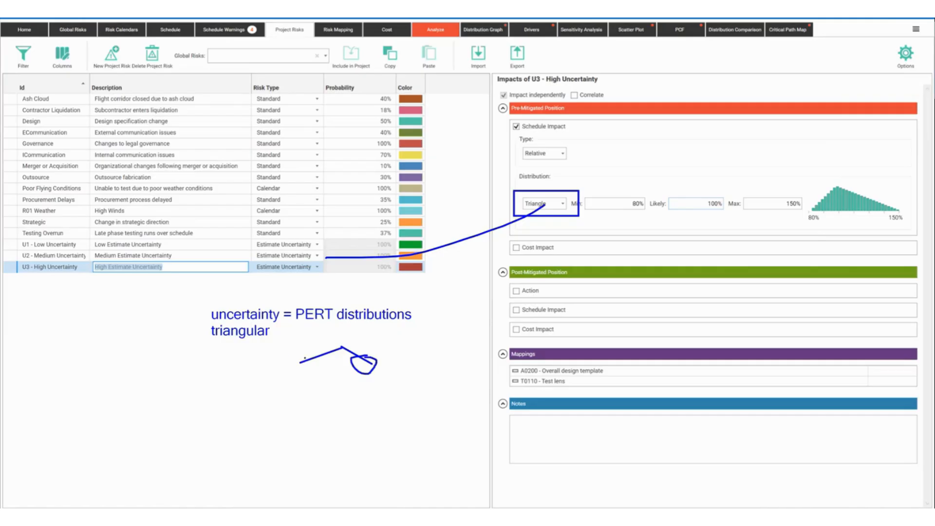
pyautogui.moveTo(304, 359)
pyautogui.mouseDown()
pyautogui.moveTo(309, 376)
pyautogui.moveTo(305, 359)
pyautogui.mouseUp()
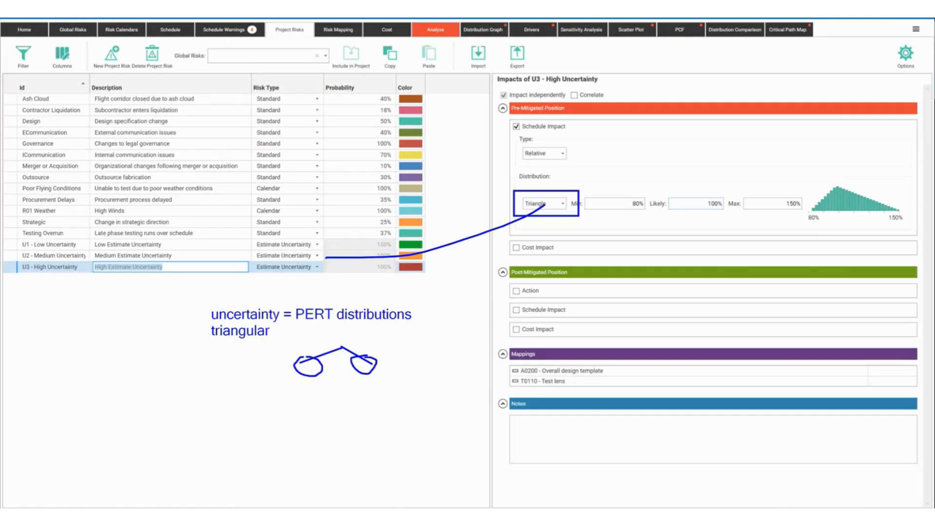